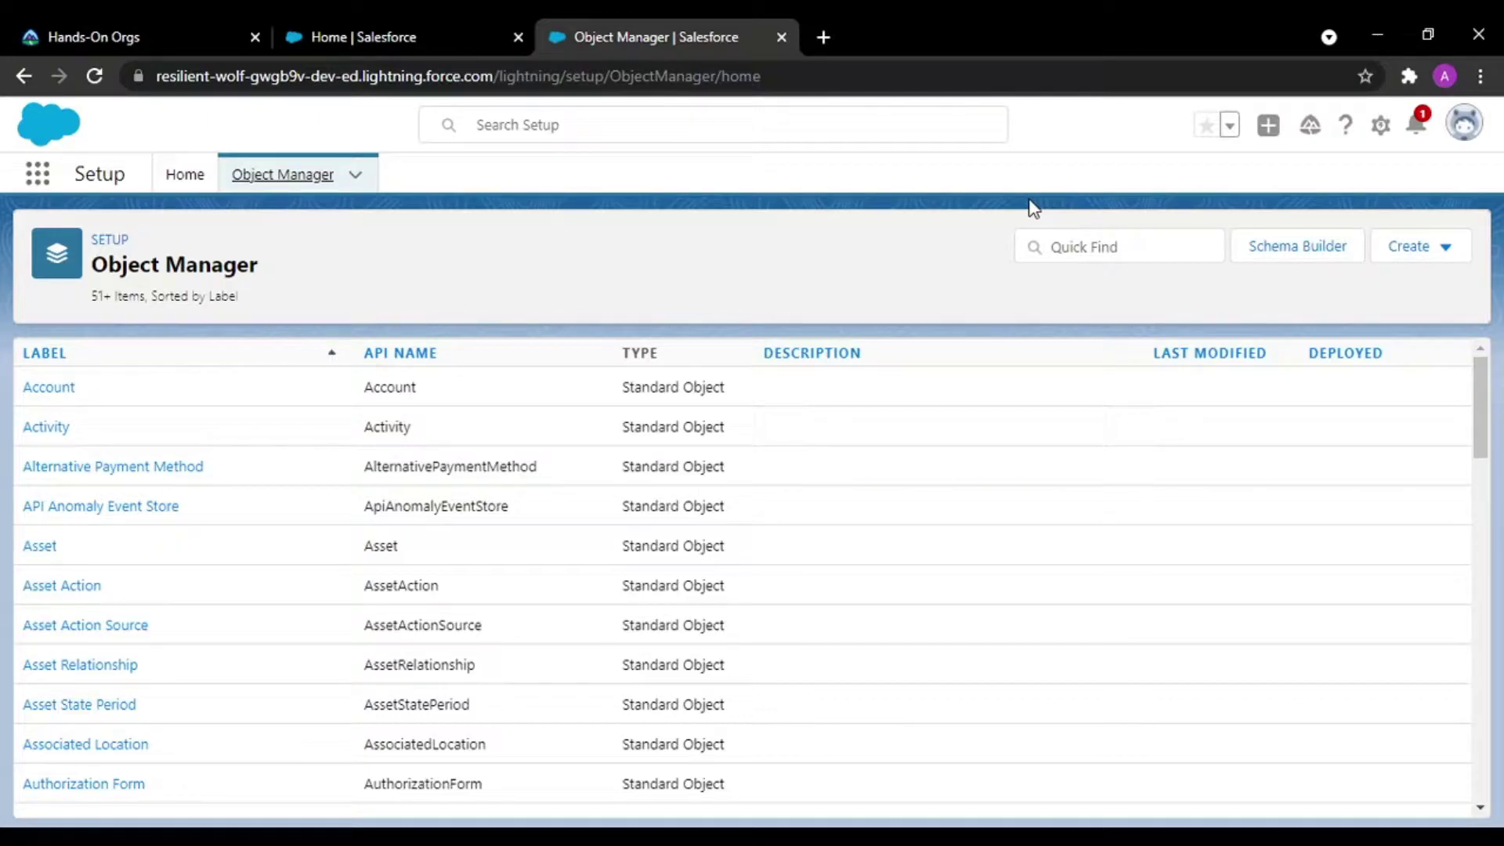
Step: Find the custom object Student in the Object Manager and review its fields and relationships
left_click(1067, 245)
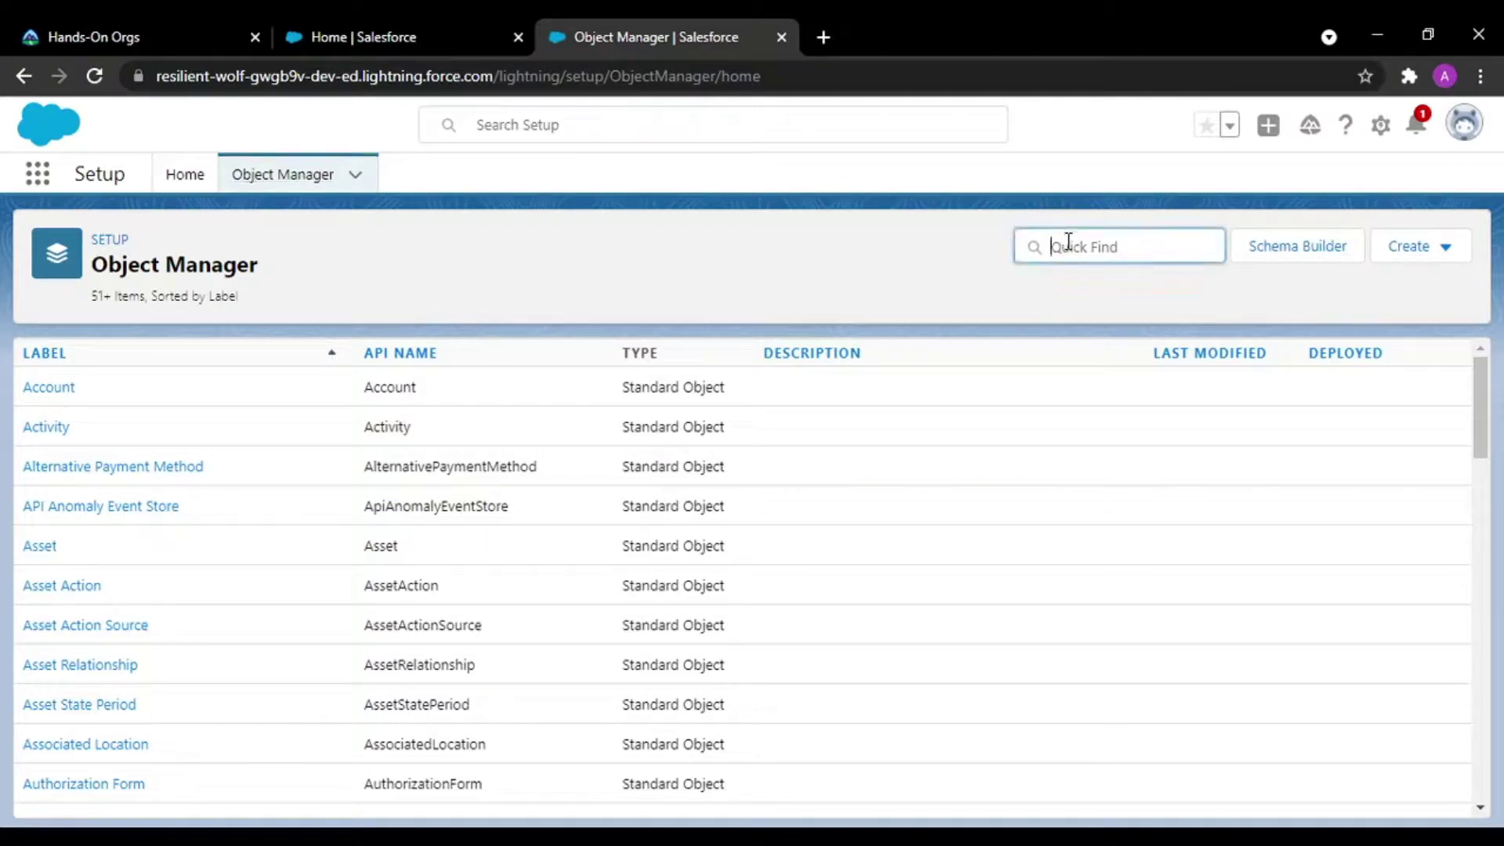
type("stude")
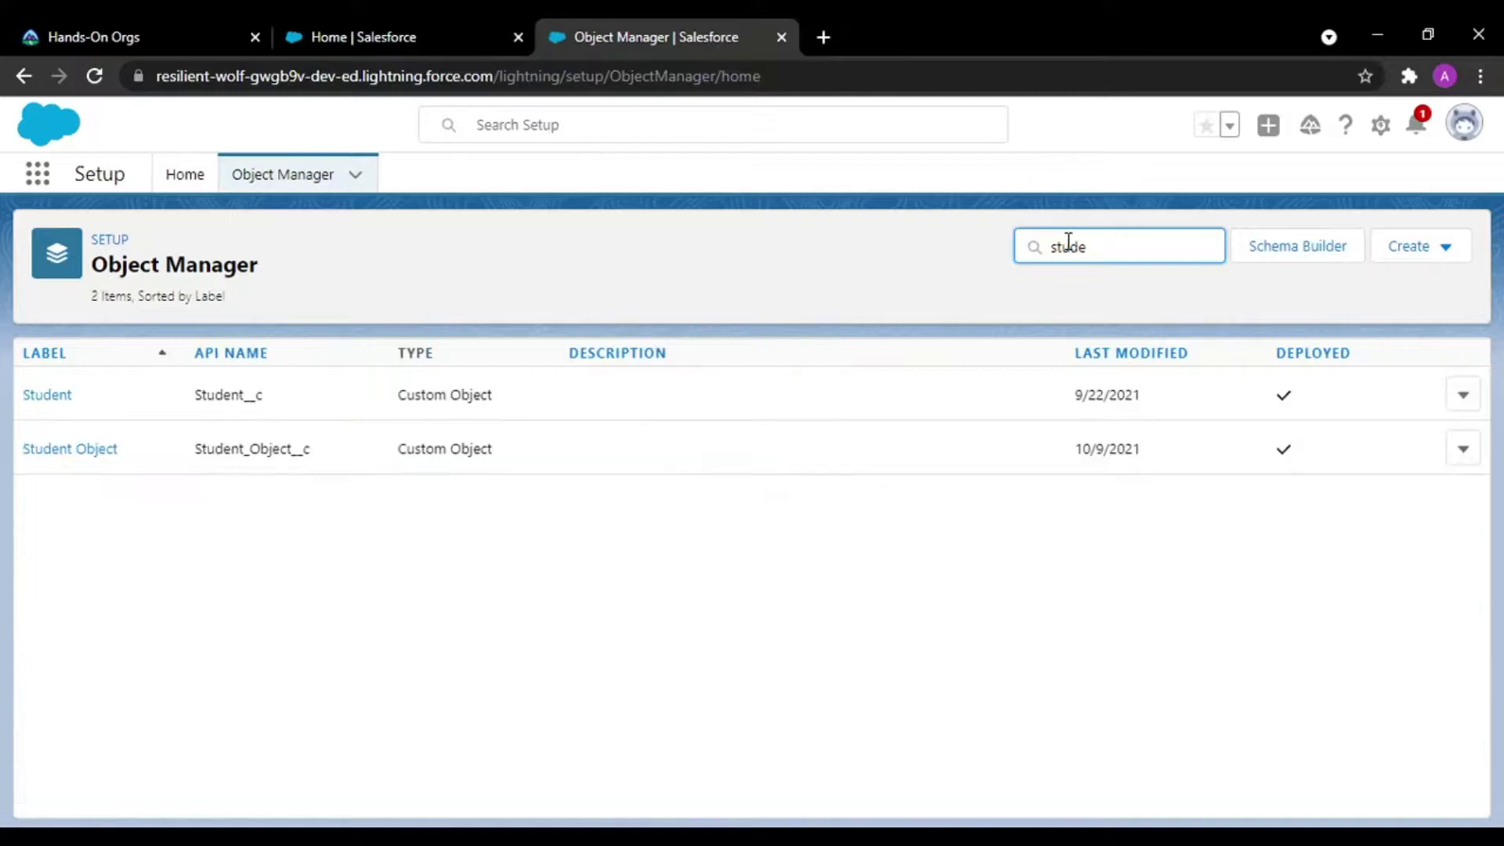
left_click(53, 397)
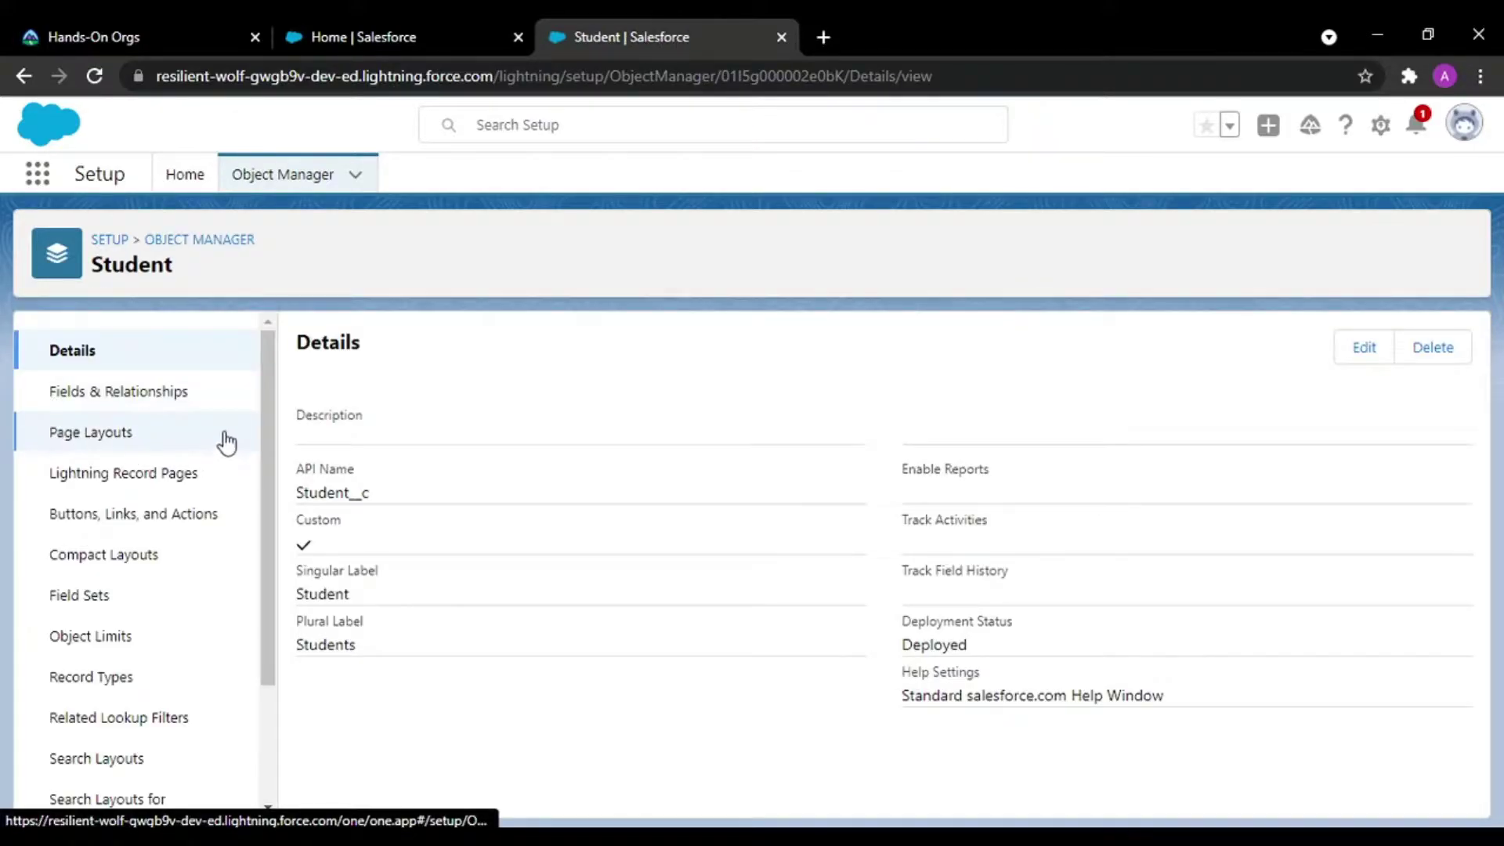
left_click(149, 394)
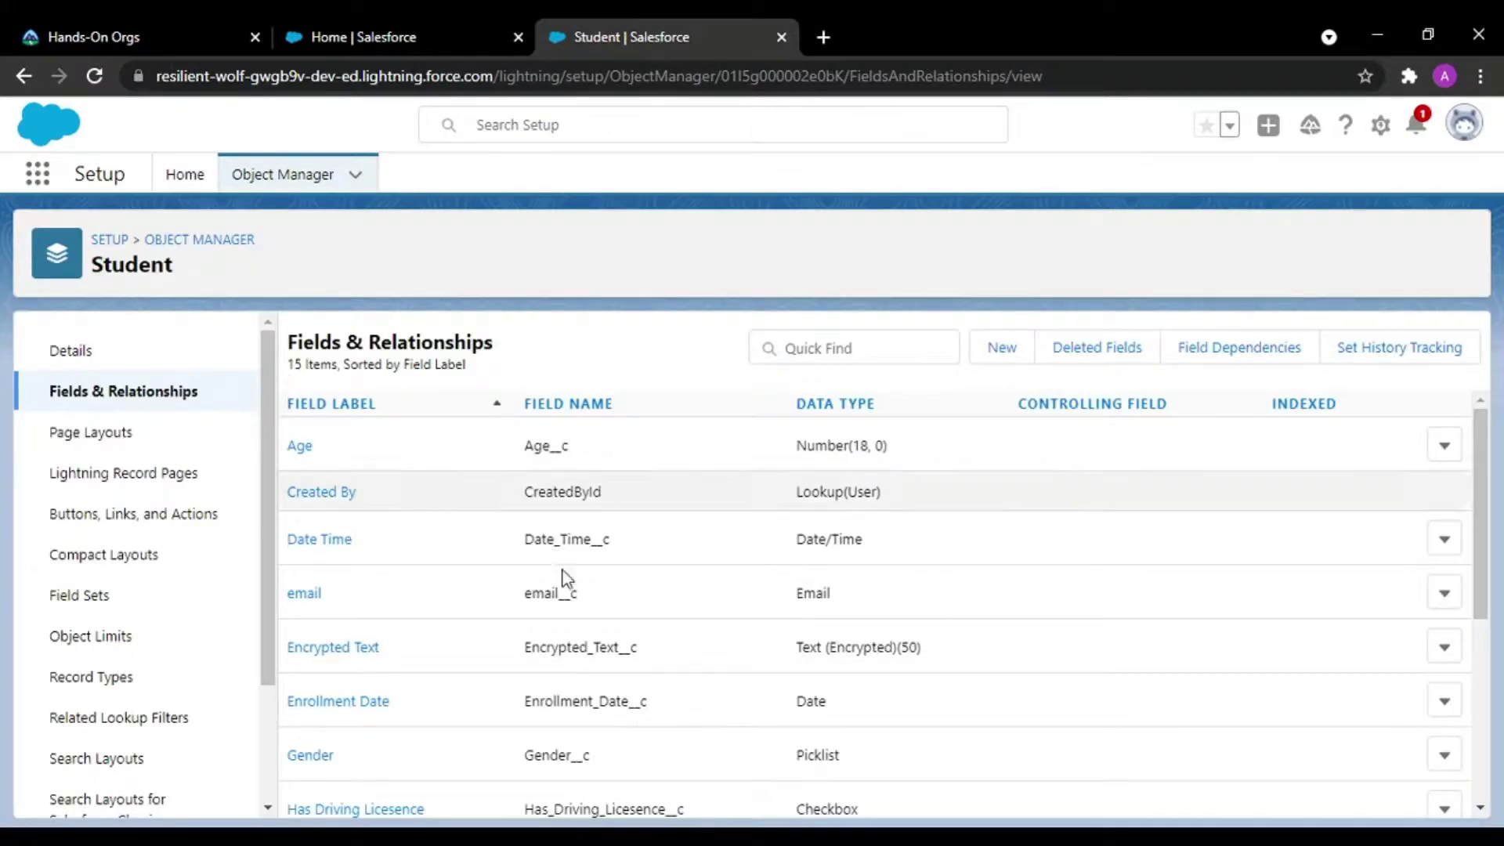
scroll(568, 583, "down", 5)
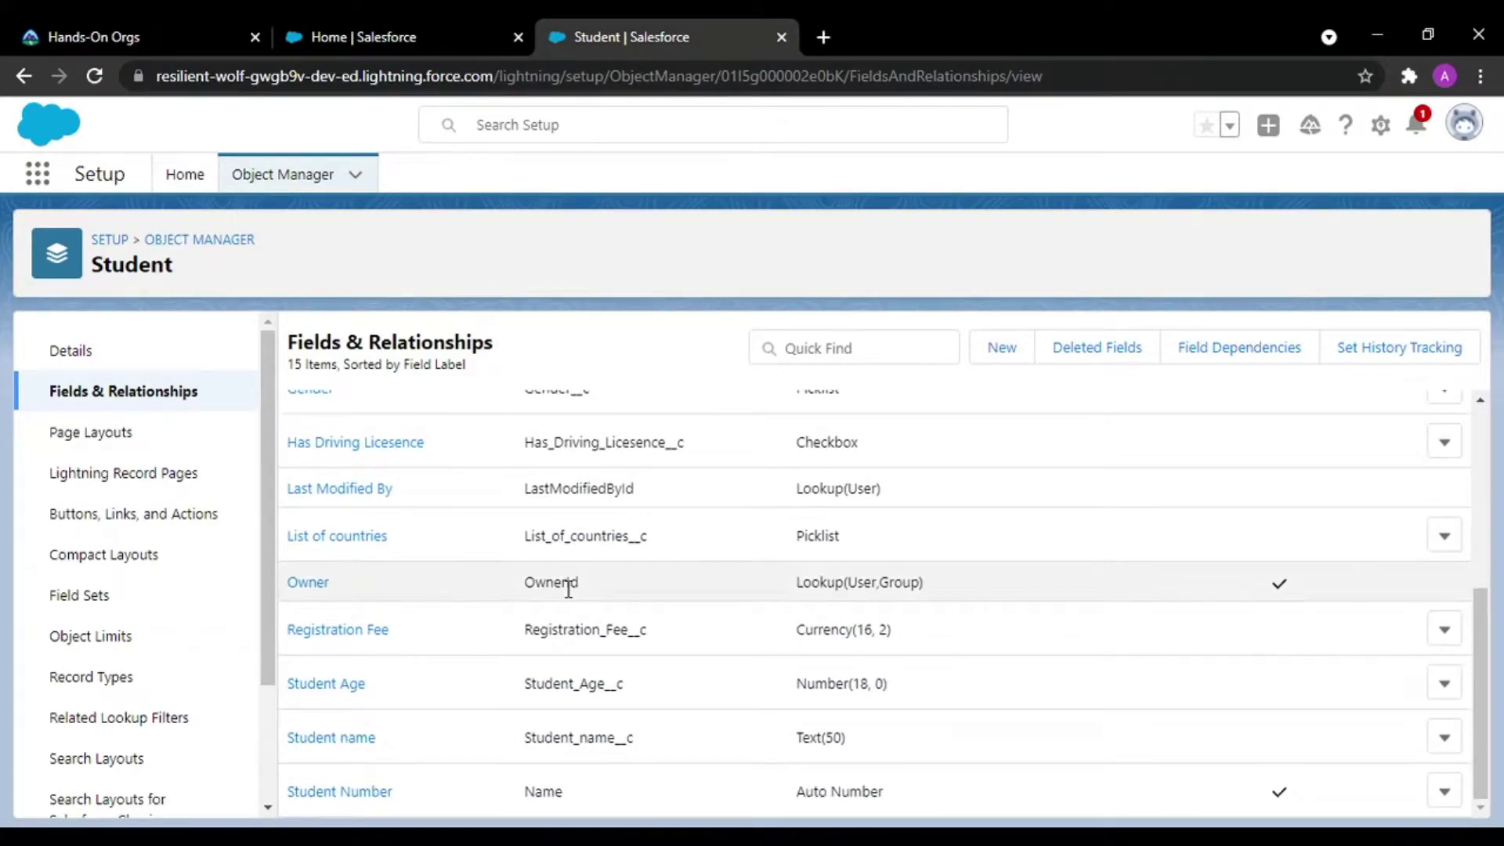
scroll(568, 587, "up", 5)
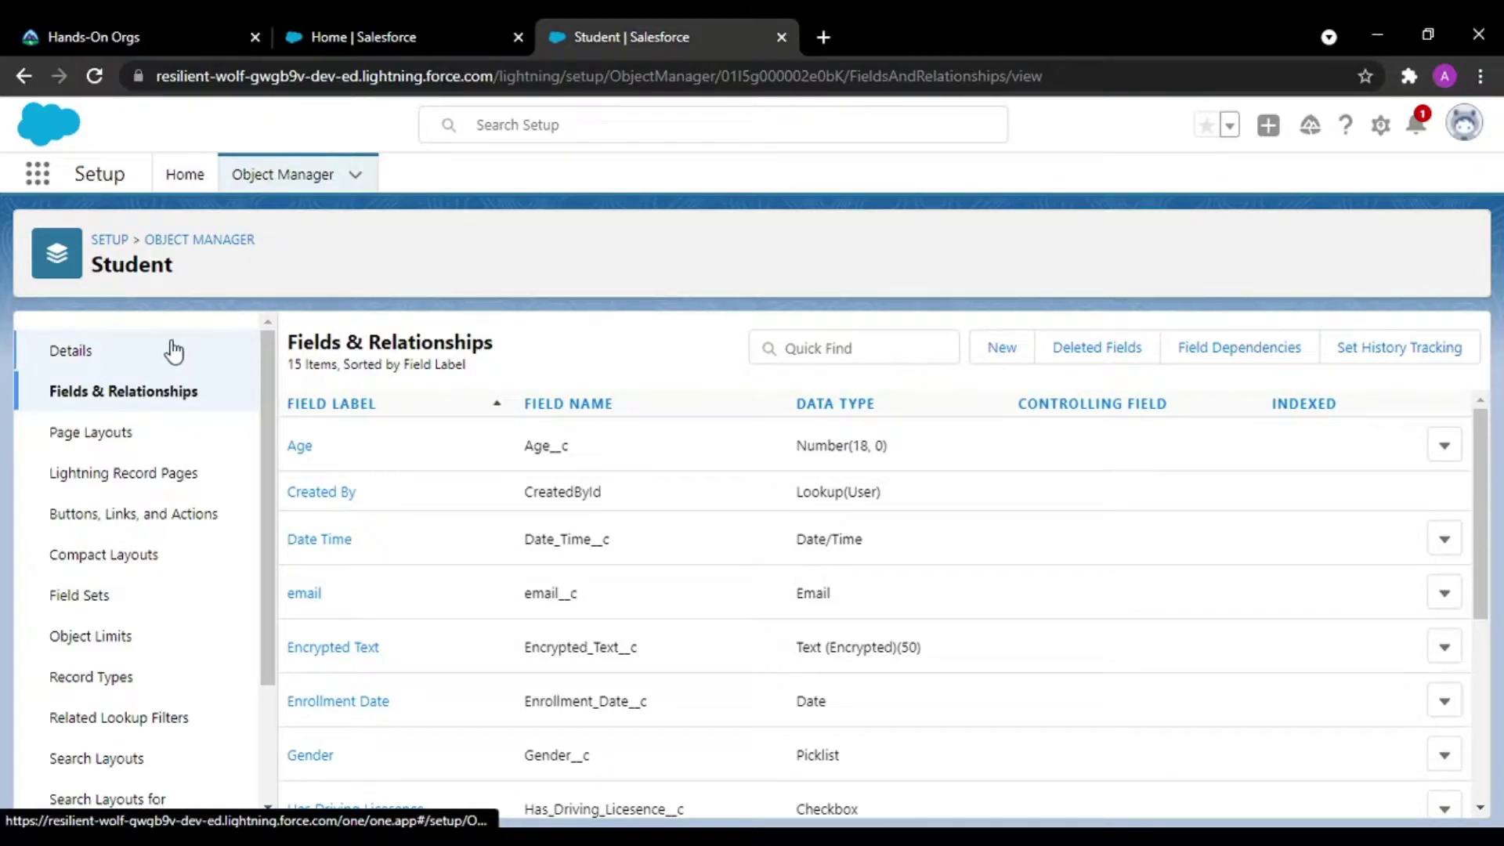
Step: Start a new custom object with the label Group and the plural label Groups
left_click(280, 175)
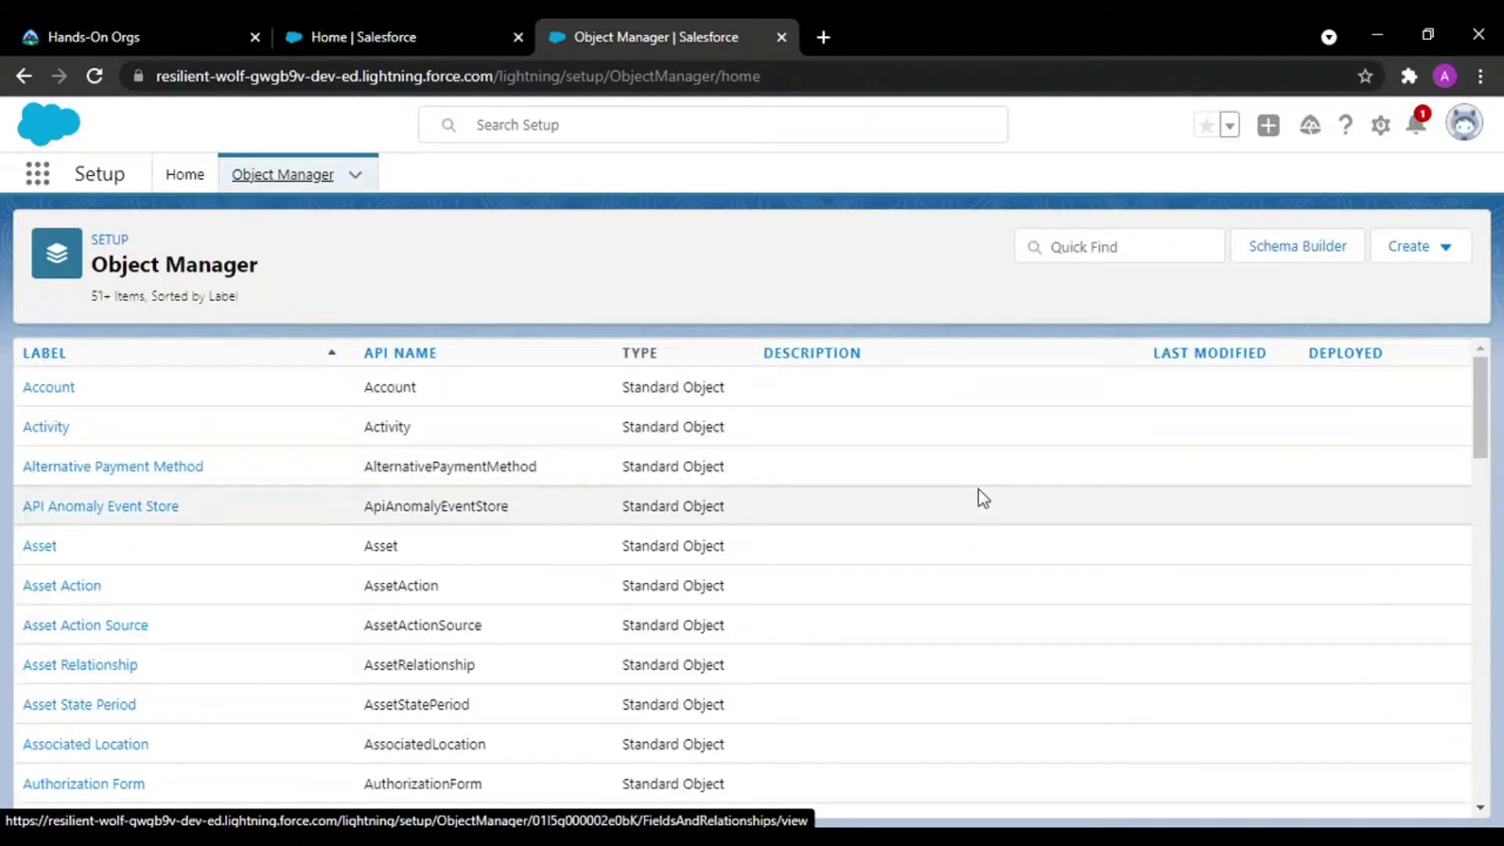
left_click(1410, 250)
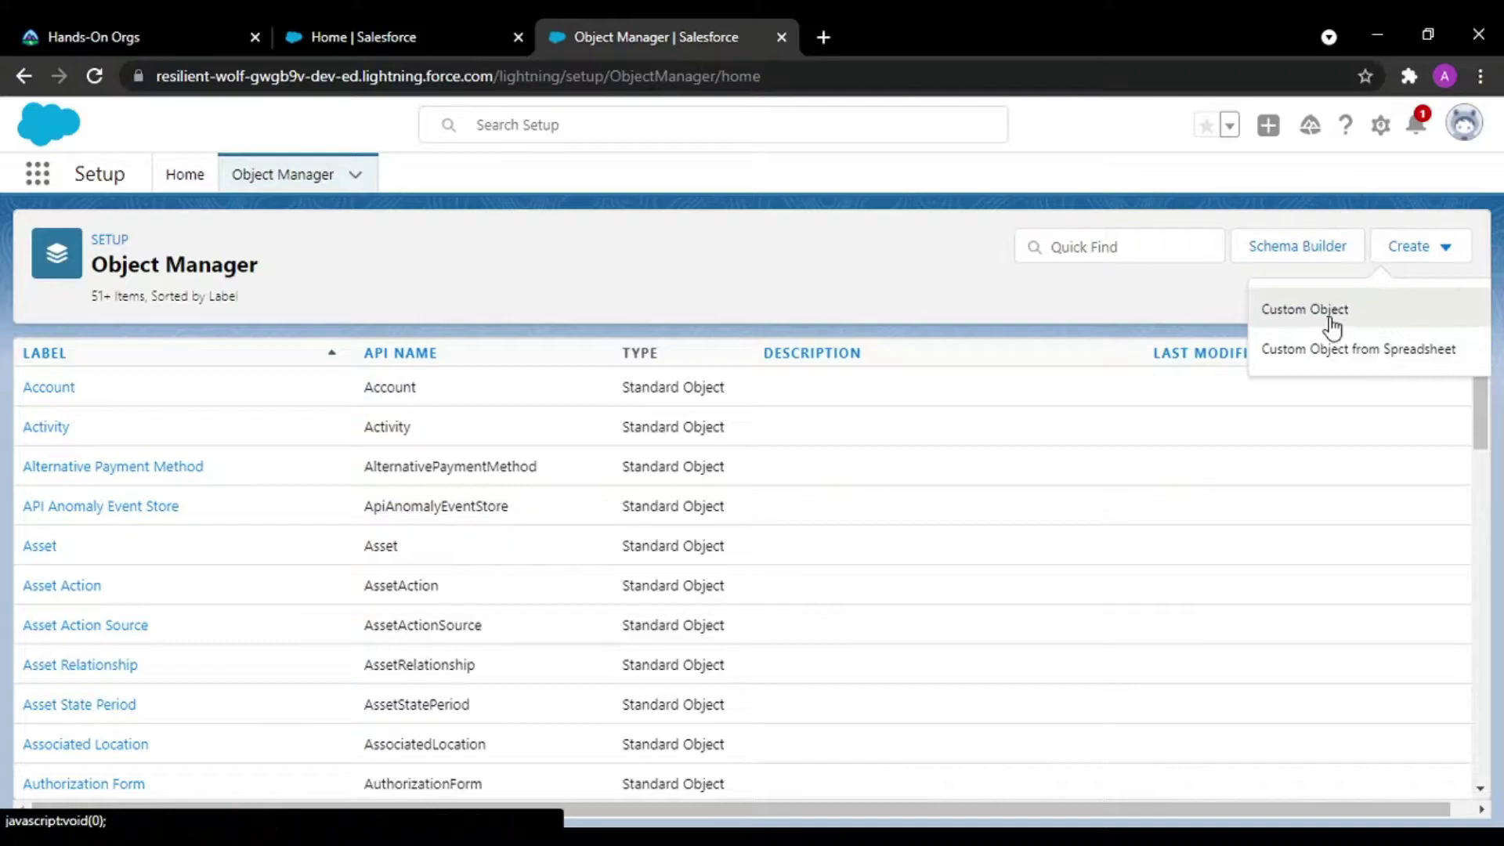
left_click(1331, 314)
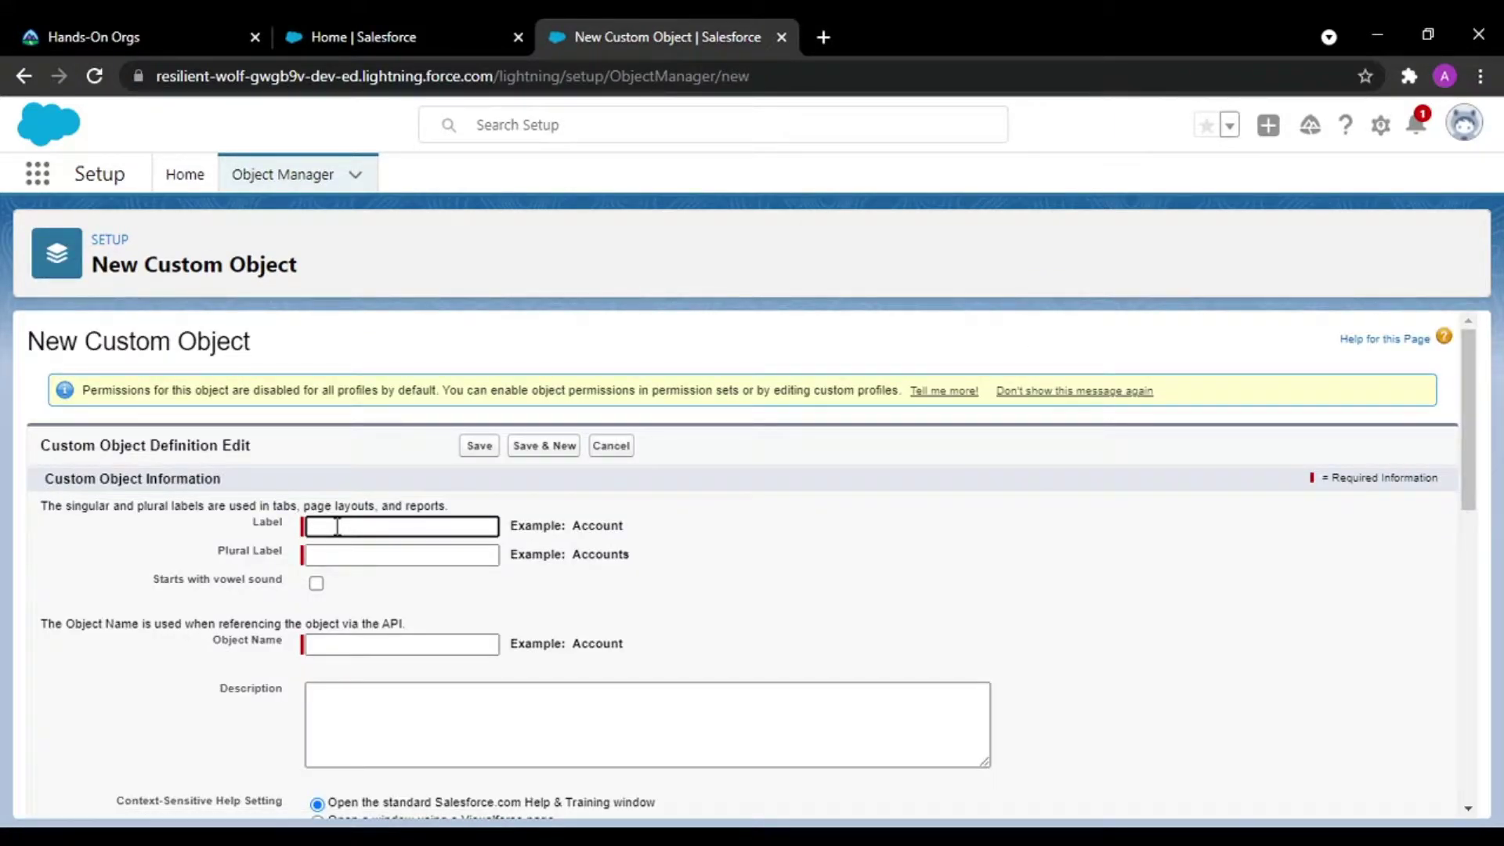
type("Group")
key("Tab")
type("Gr")
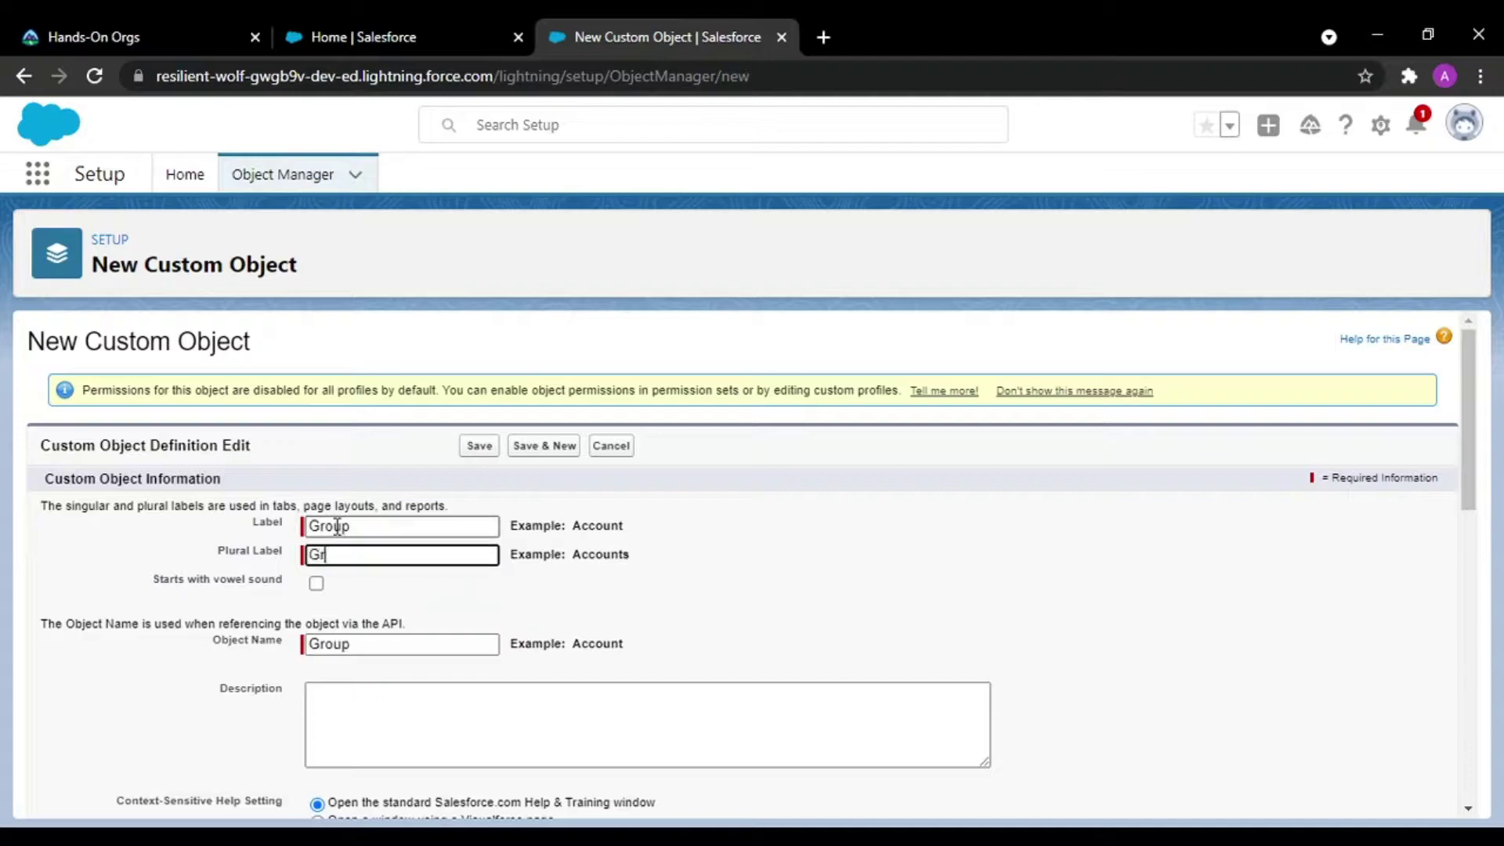
type("oups")
Step: Allow search for the Group object, enable launching the custom tab wizard after saving, and save the object
scroll(397, 577, "down", 3)
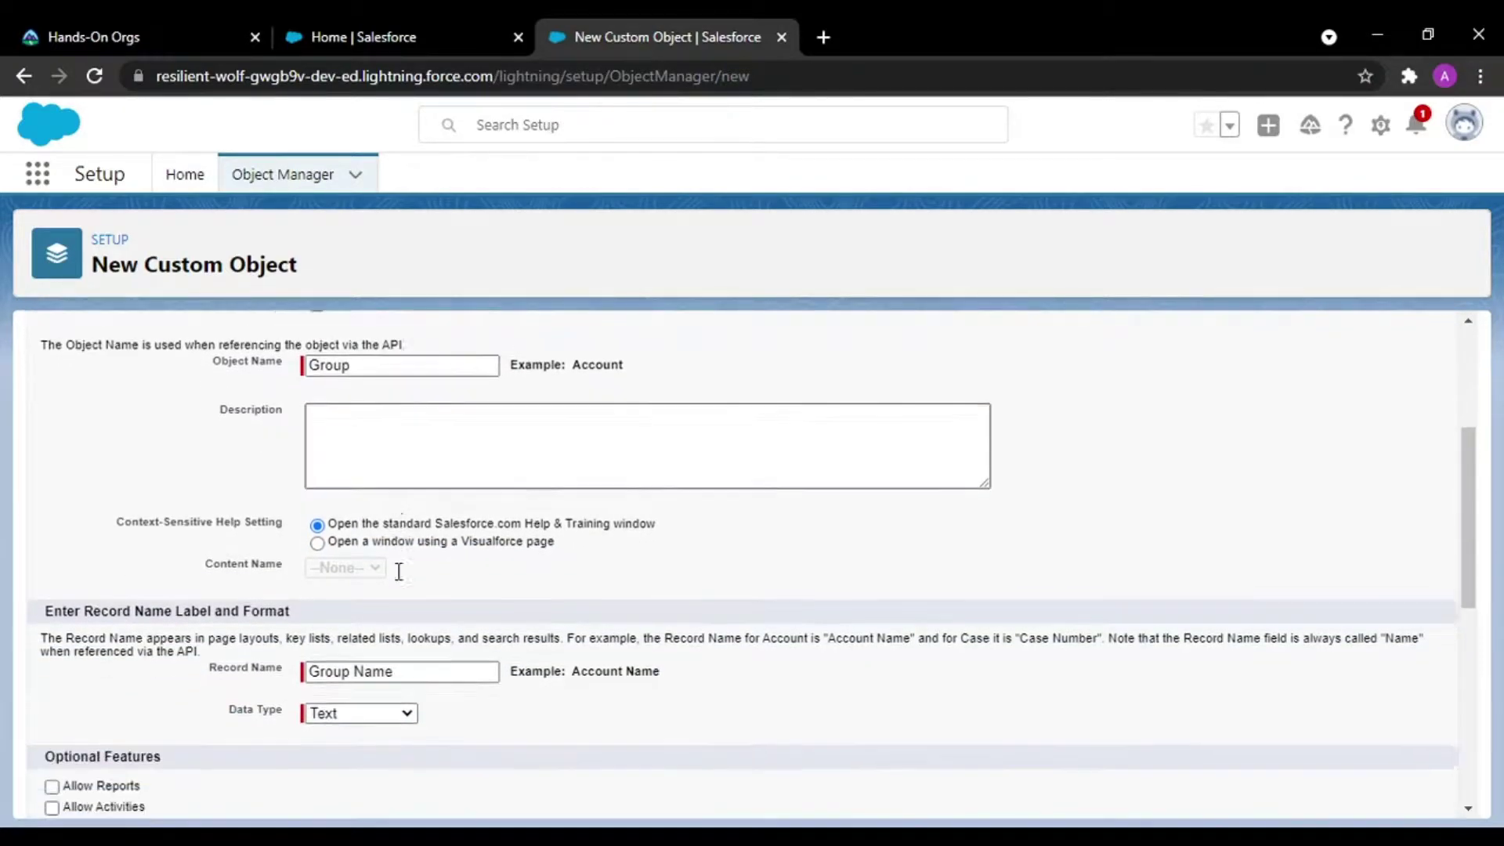
scroll(398, 572, "down", 2)
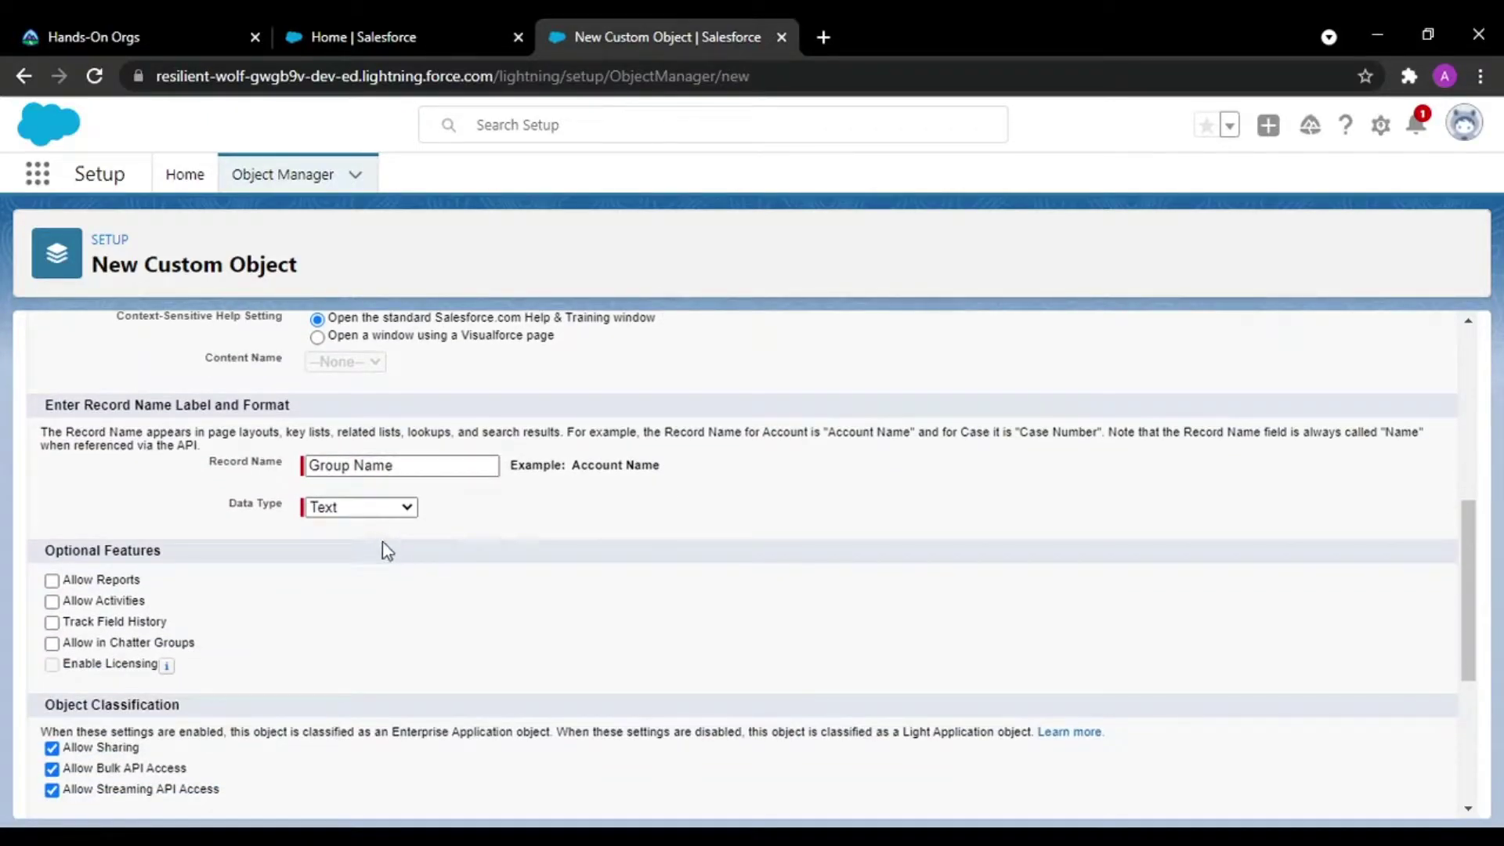
scroll(386, 555, "down", 4)
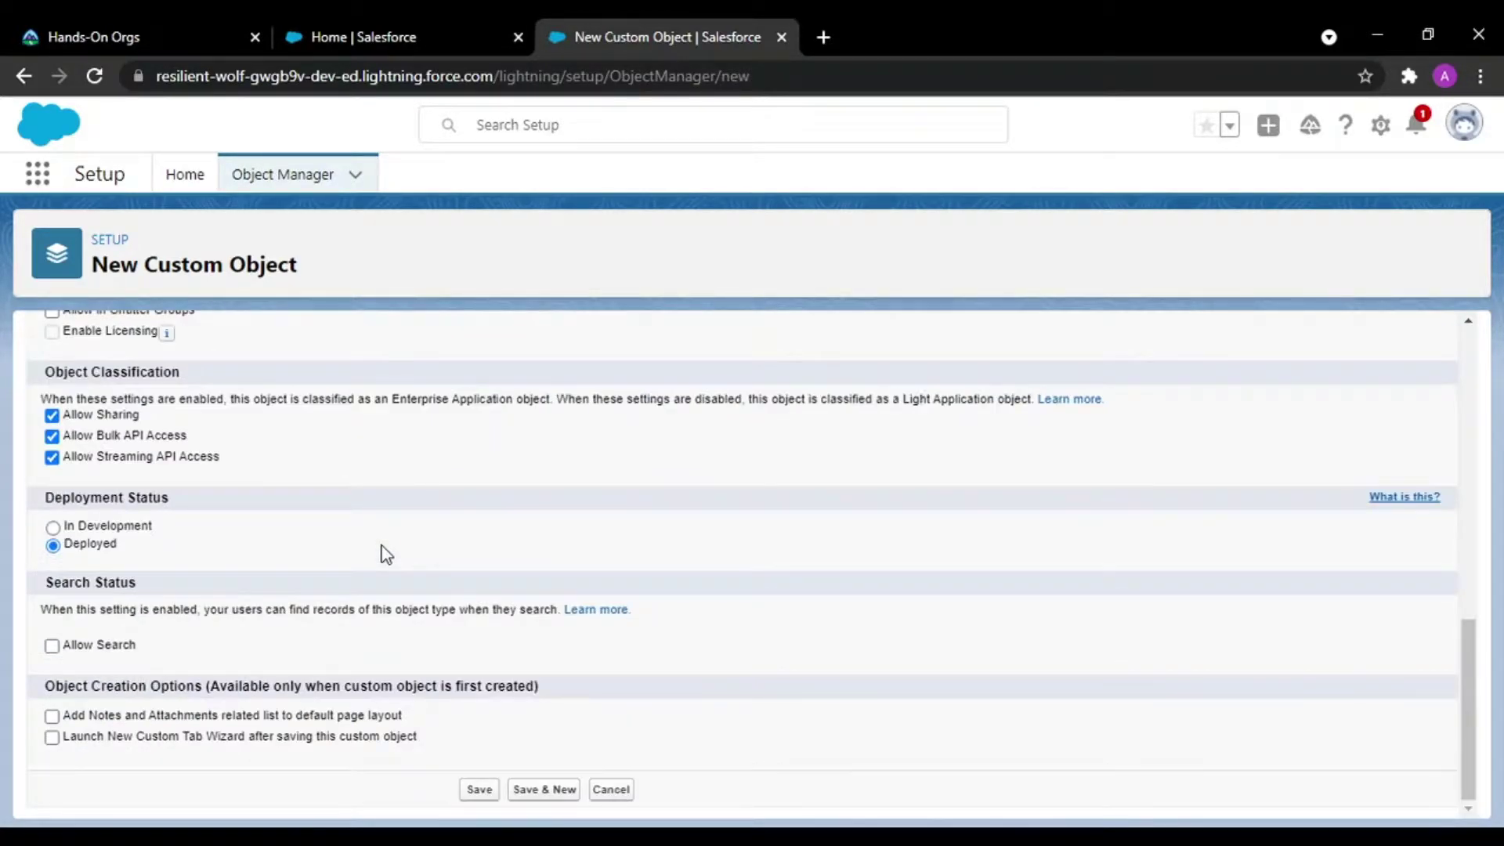
left_click(53, 647)
left_click(52, 737)
left_click(479, 791)
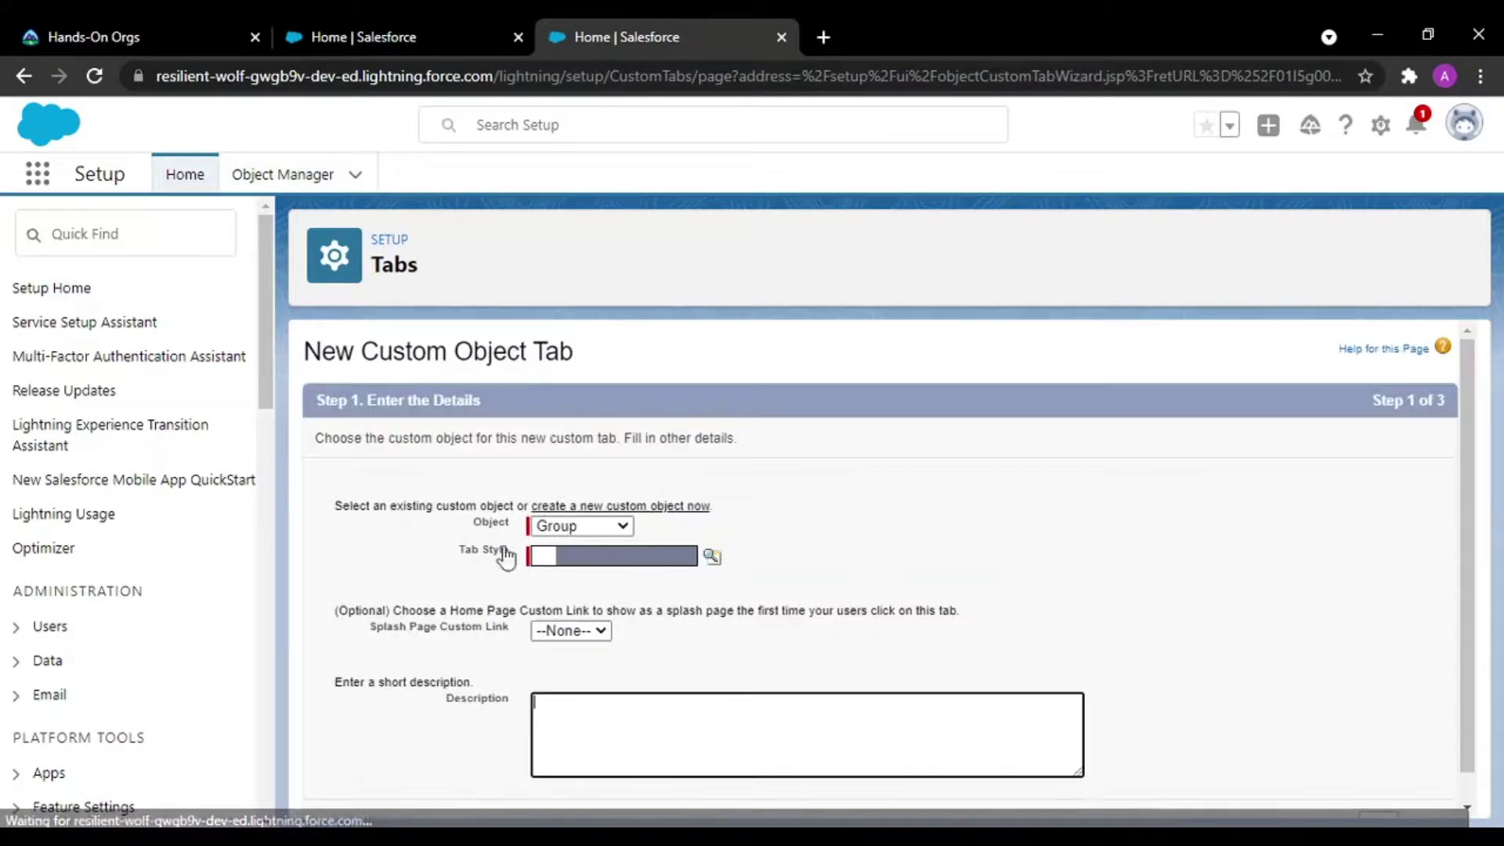
Step: Choose the Boat tab style for the Group object's custom tab and continue to the profile settings
left_click(621, 526)
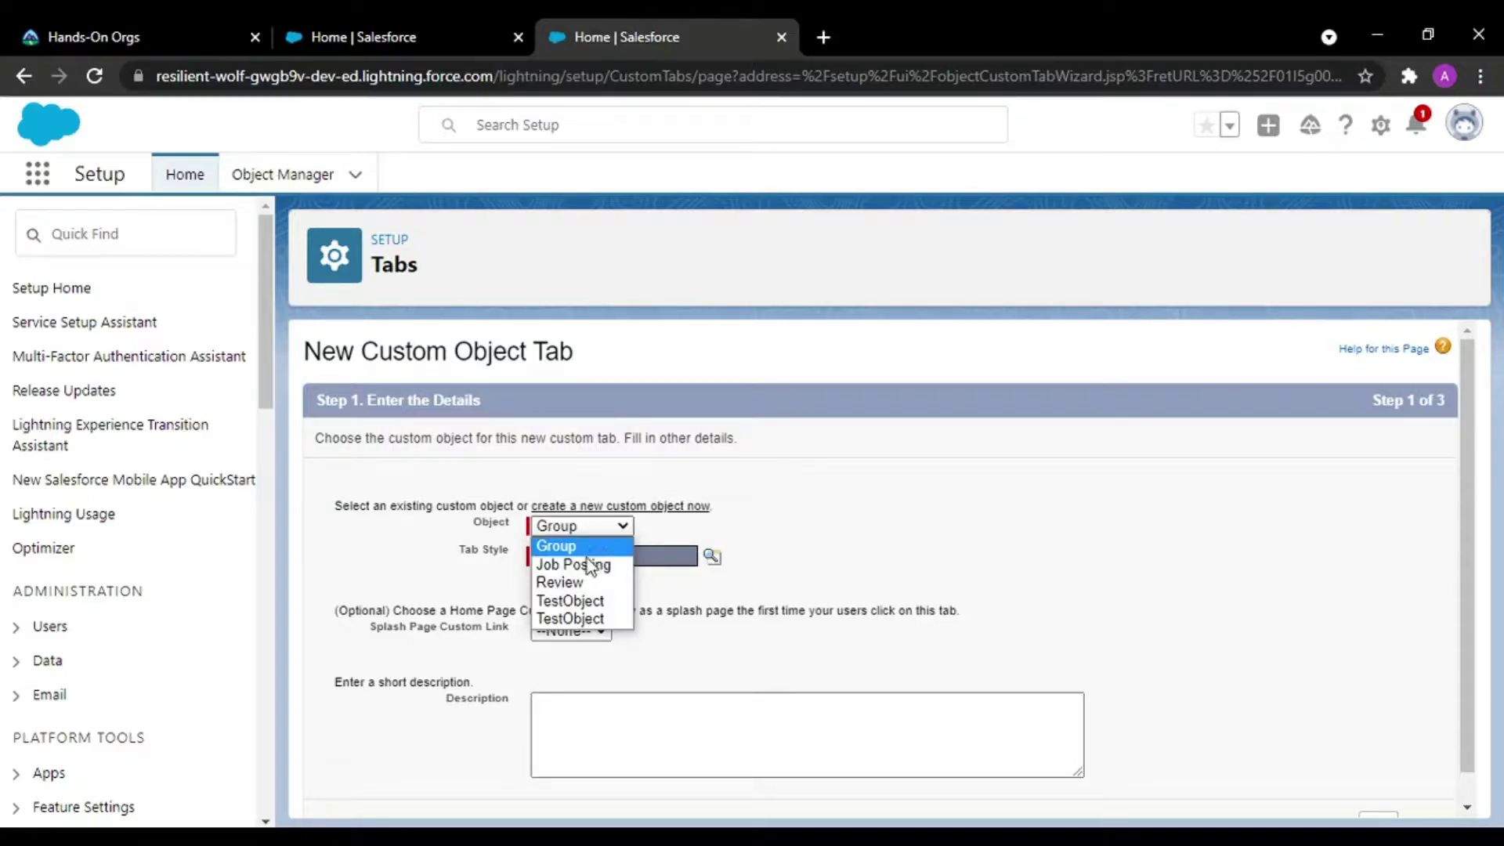
left_click(560, 546)
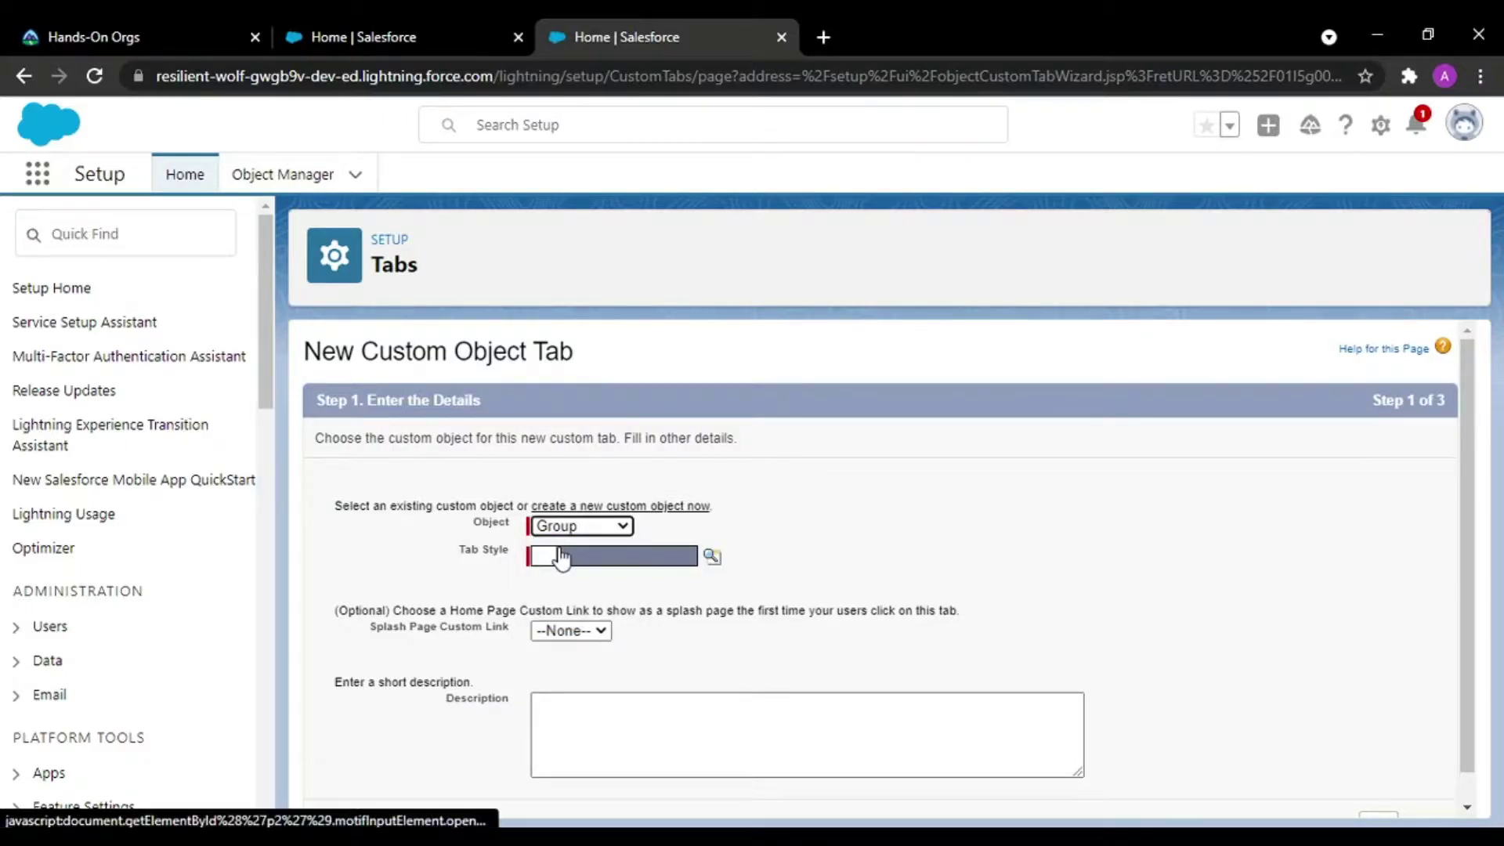
left_click(559, 556)
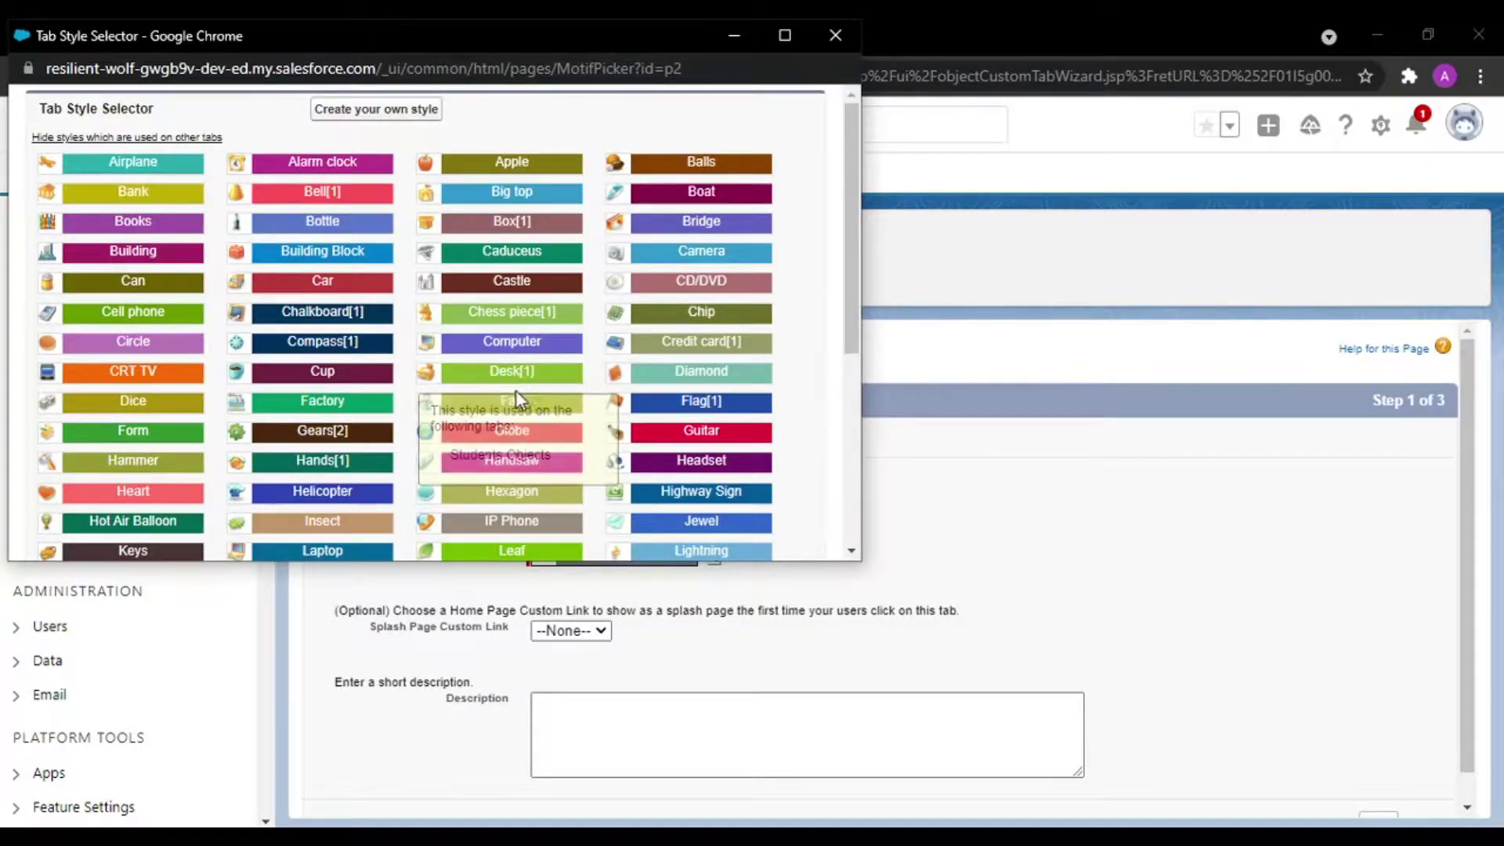
left_click(699, 196)
scroll(1106, 672, "down", 1)
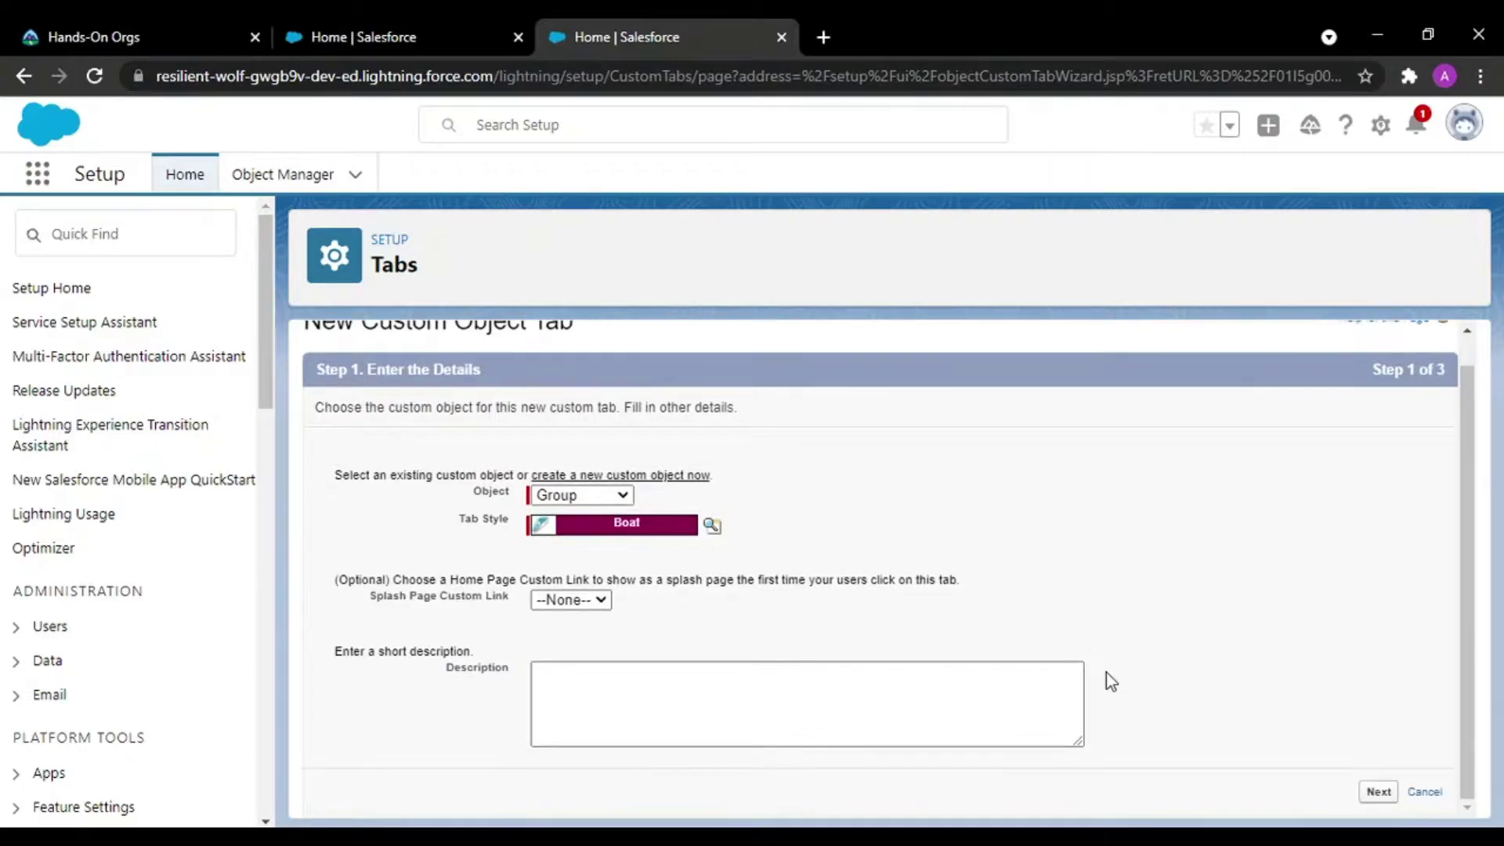
left_click(1377, 791)
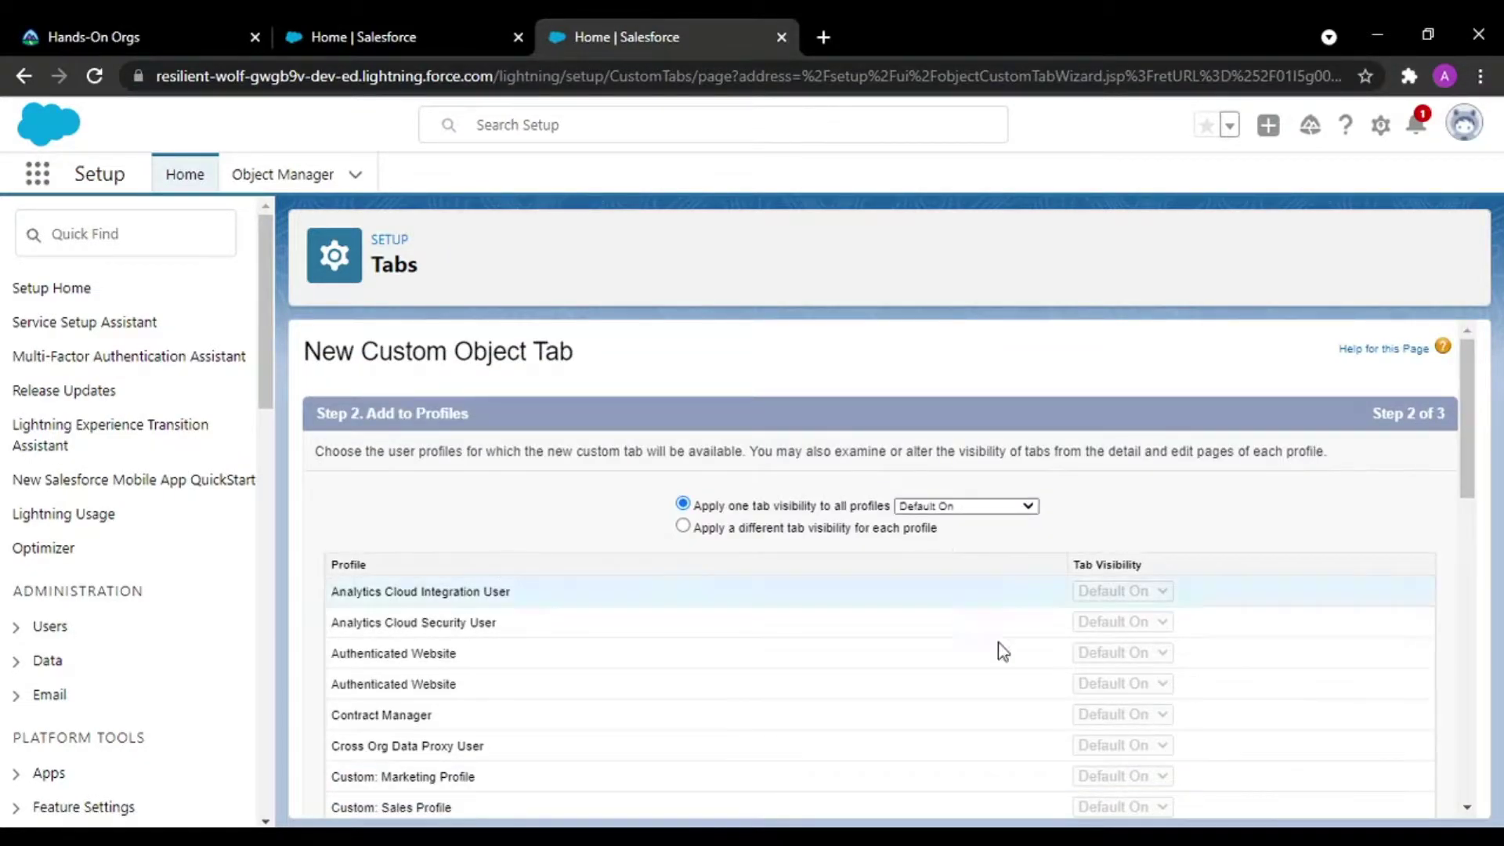
Step: Accept the default profile visibility, include the Group tab only in the Student Management System app, and save it
scroll(1423, 606, "down", 10)
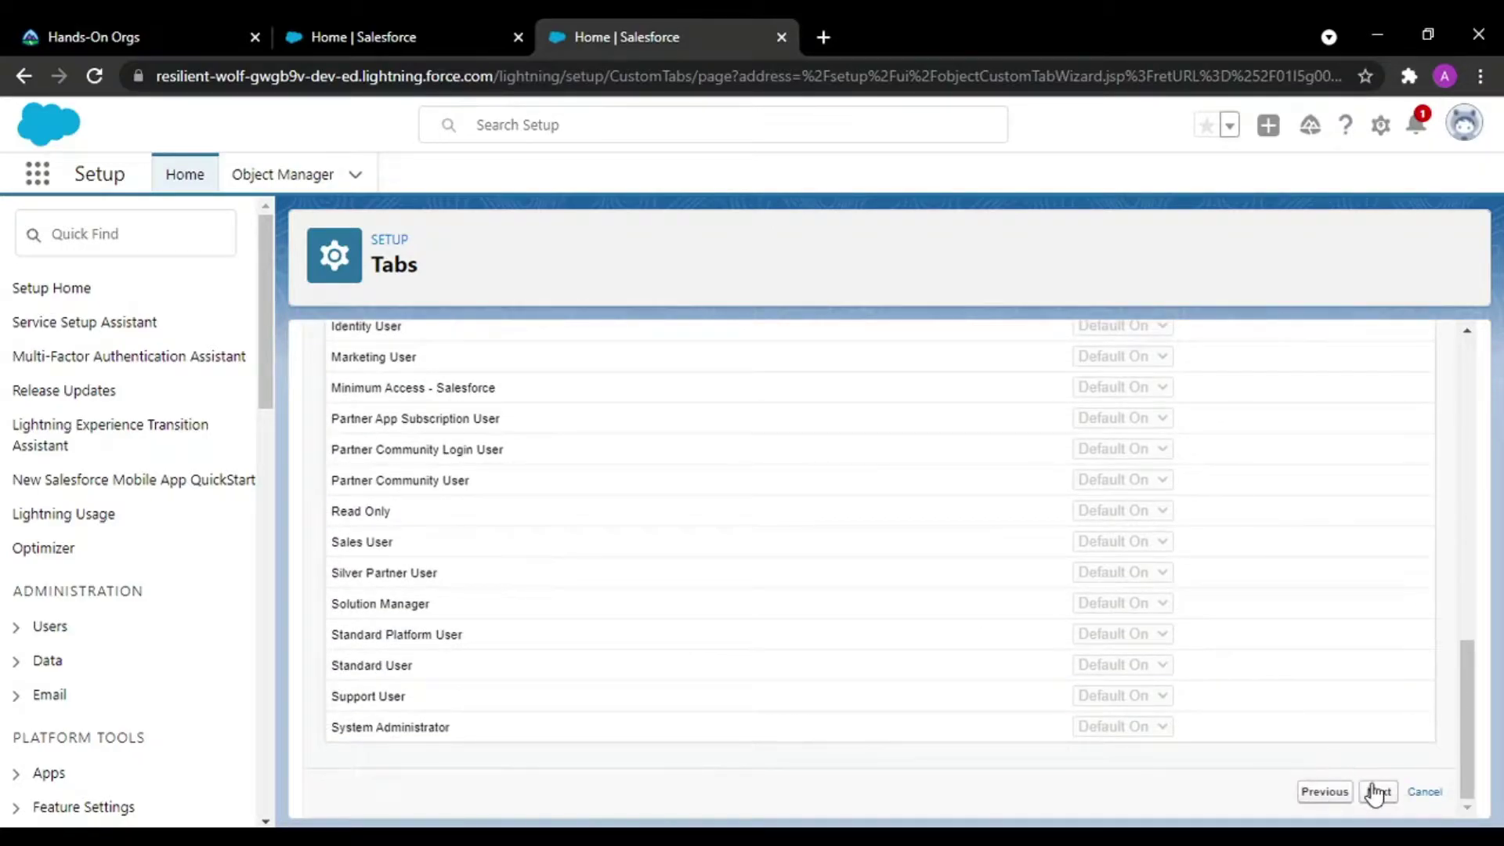
left_click(1376, 792)
scroll(1331, 549, "down", 5)
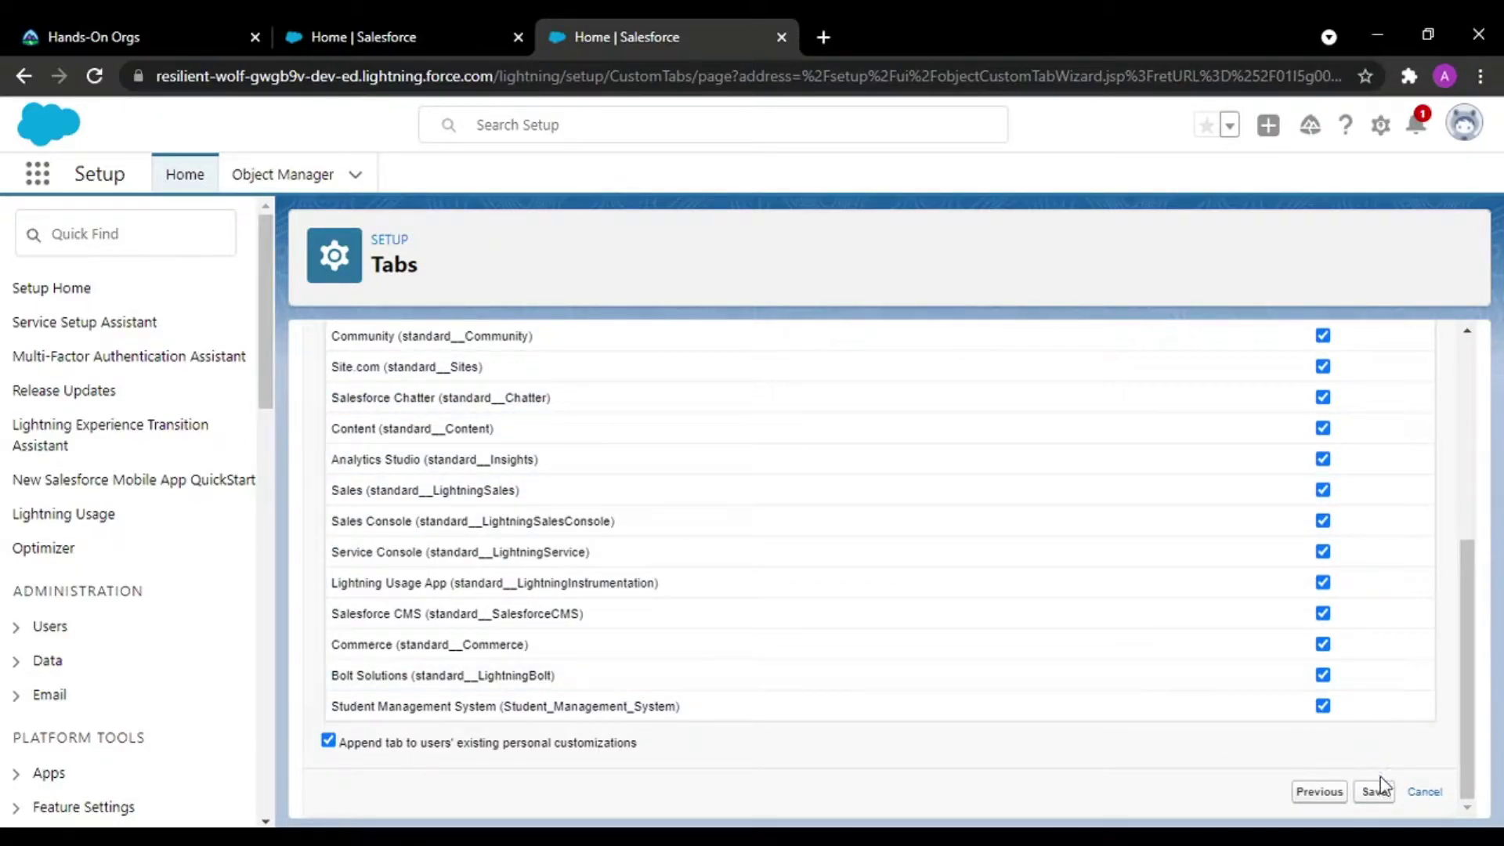
scroll(1228, 392, "up", 5)
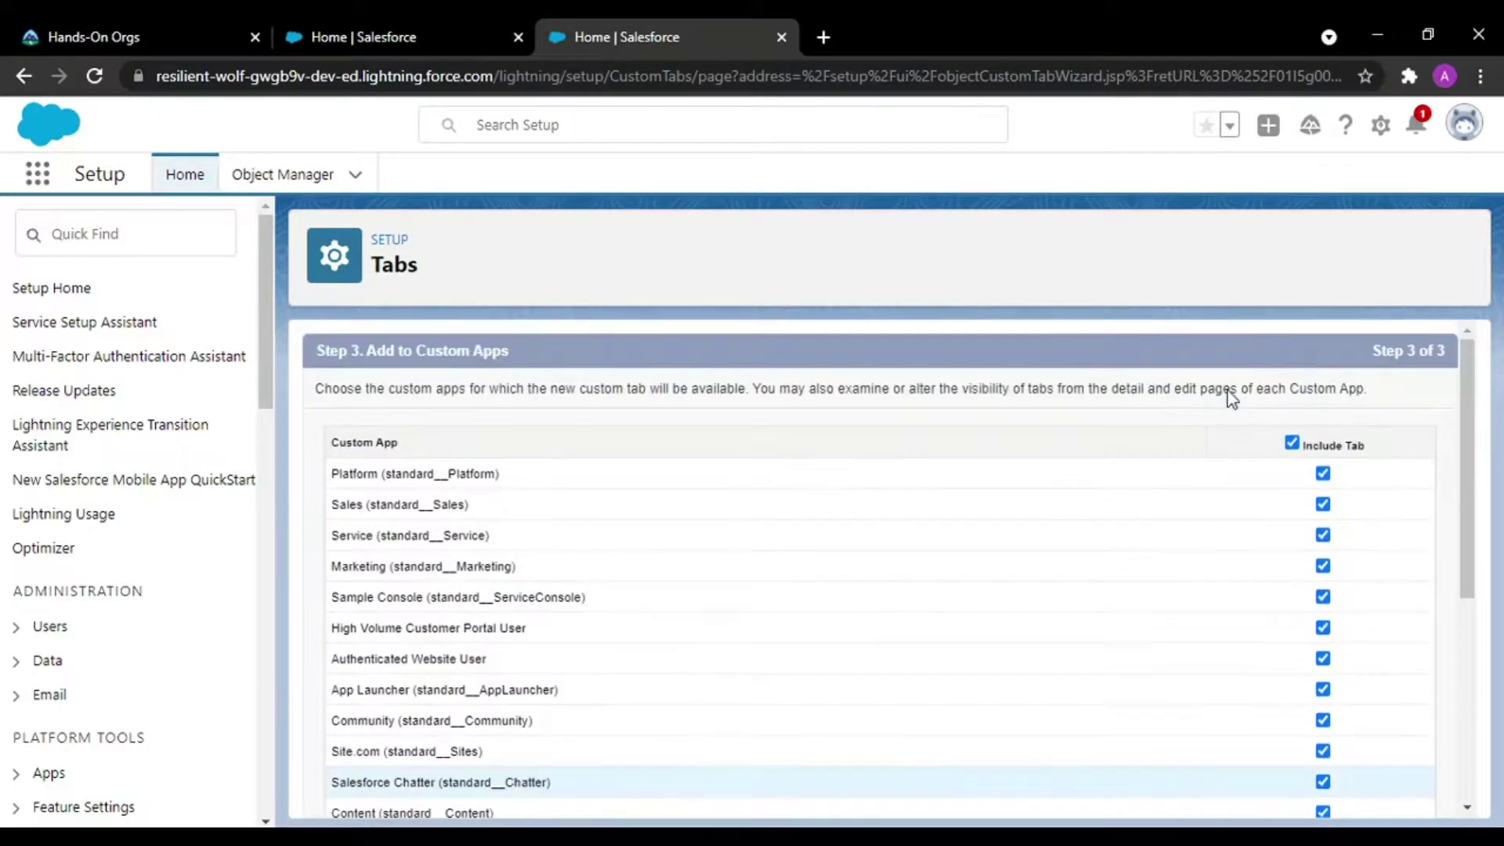
left_click(1290, 444)
scroll(1292, 451, "down", 5)
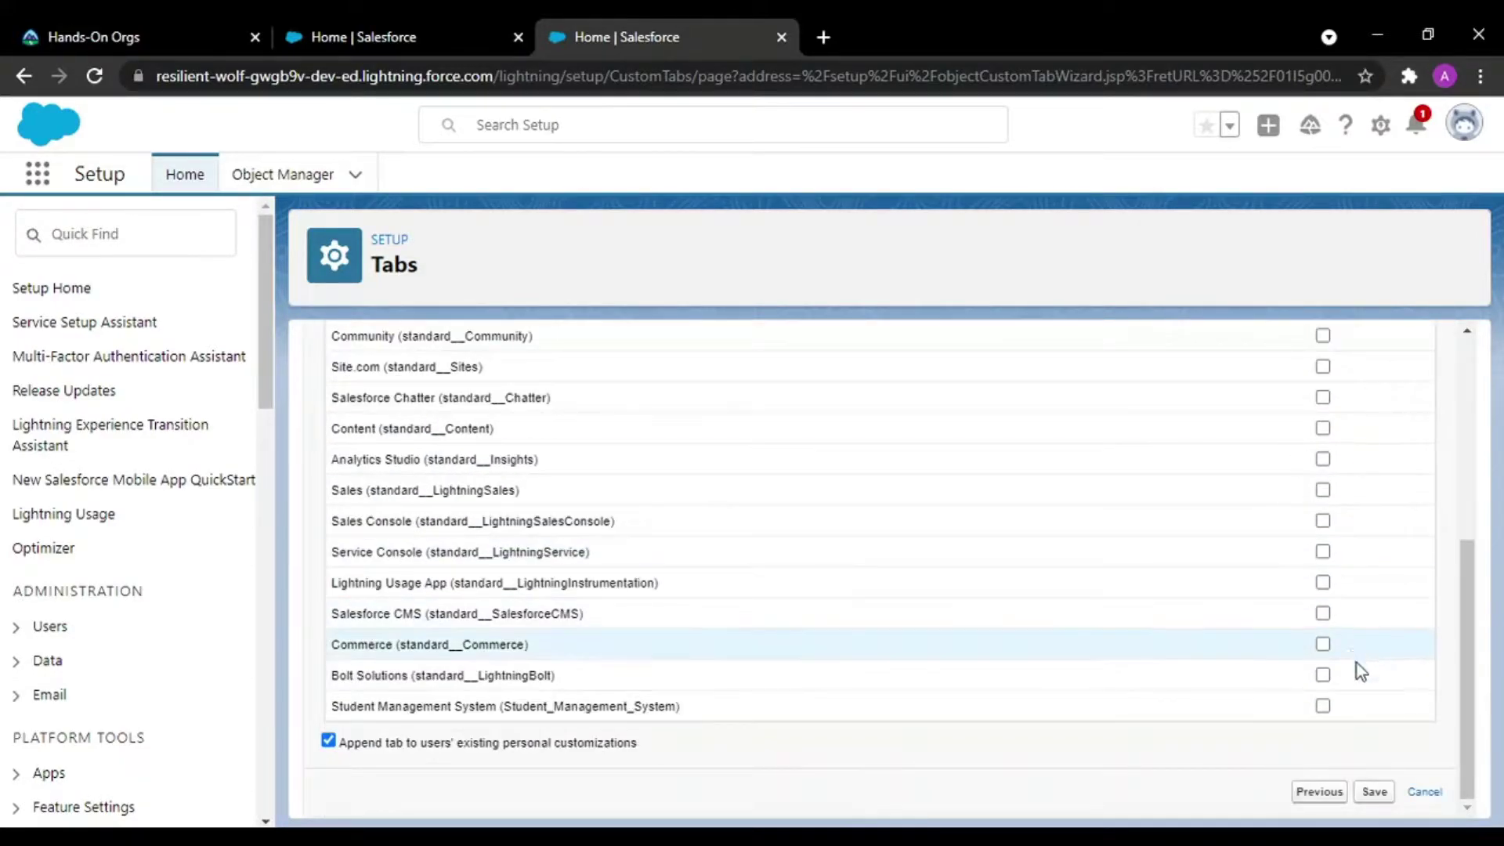
left_click(1321, 706)
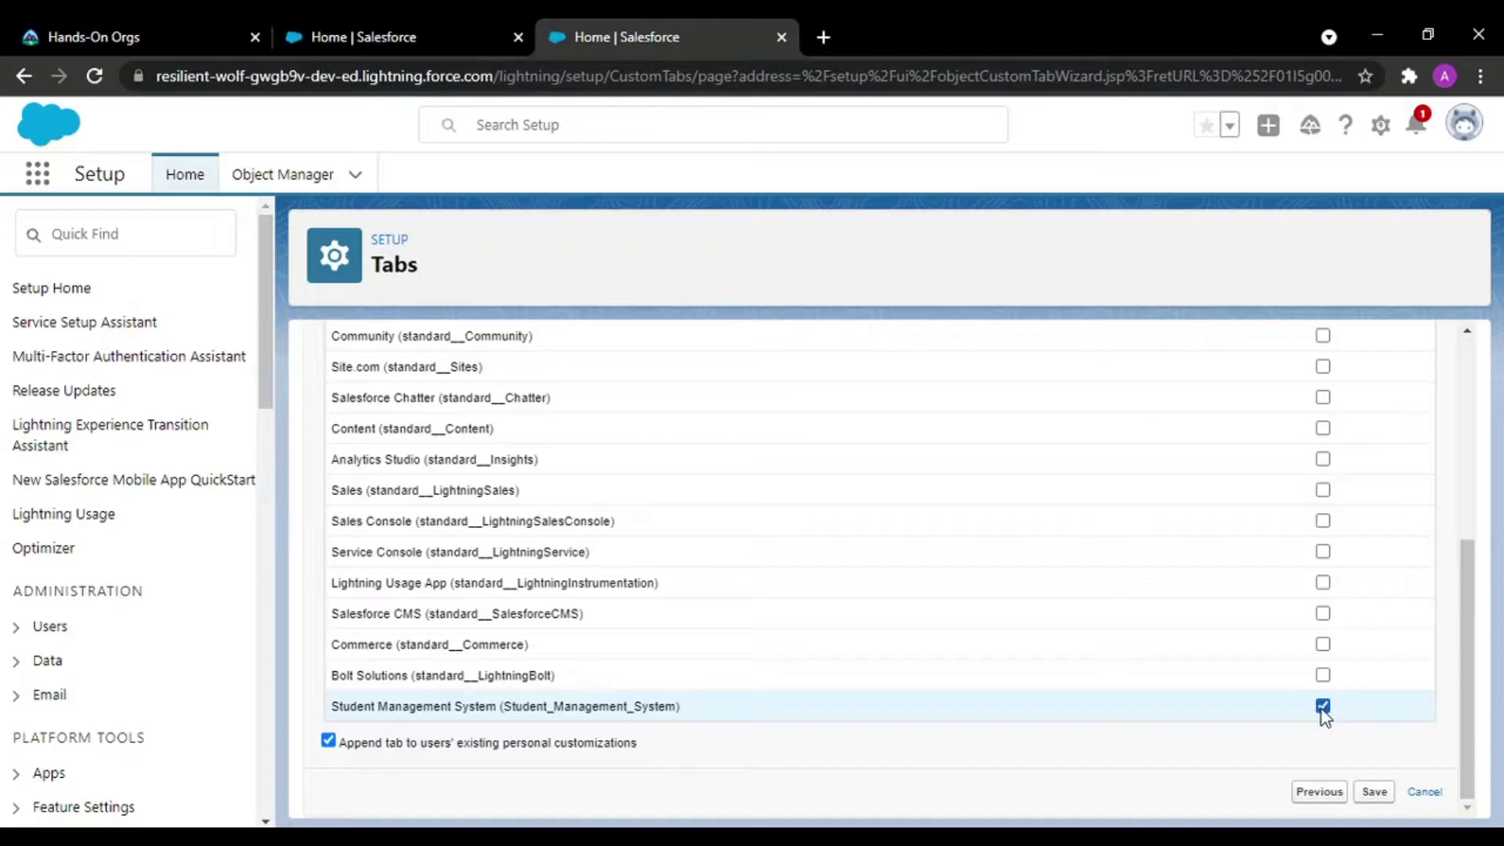
left_click(1367, 797)
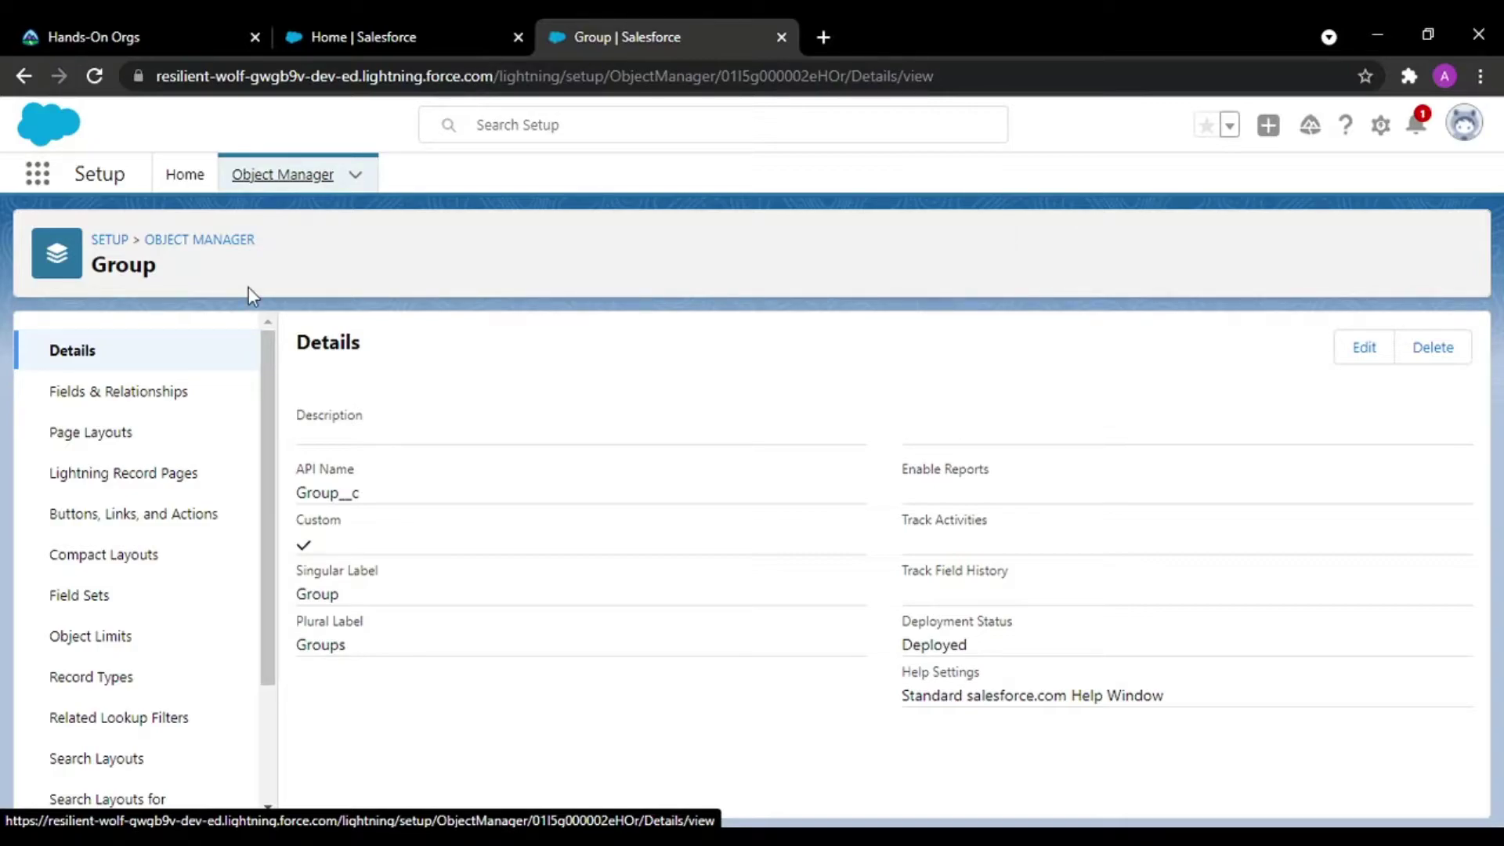
Step: Start another new custom object from the Object Manager with the label Student In Group
left_click(311, 182)
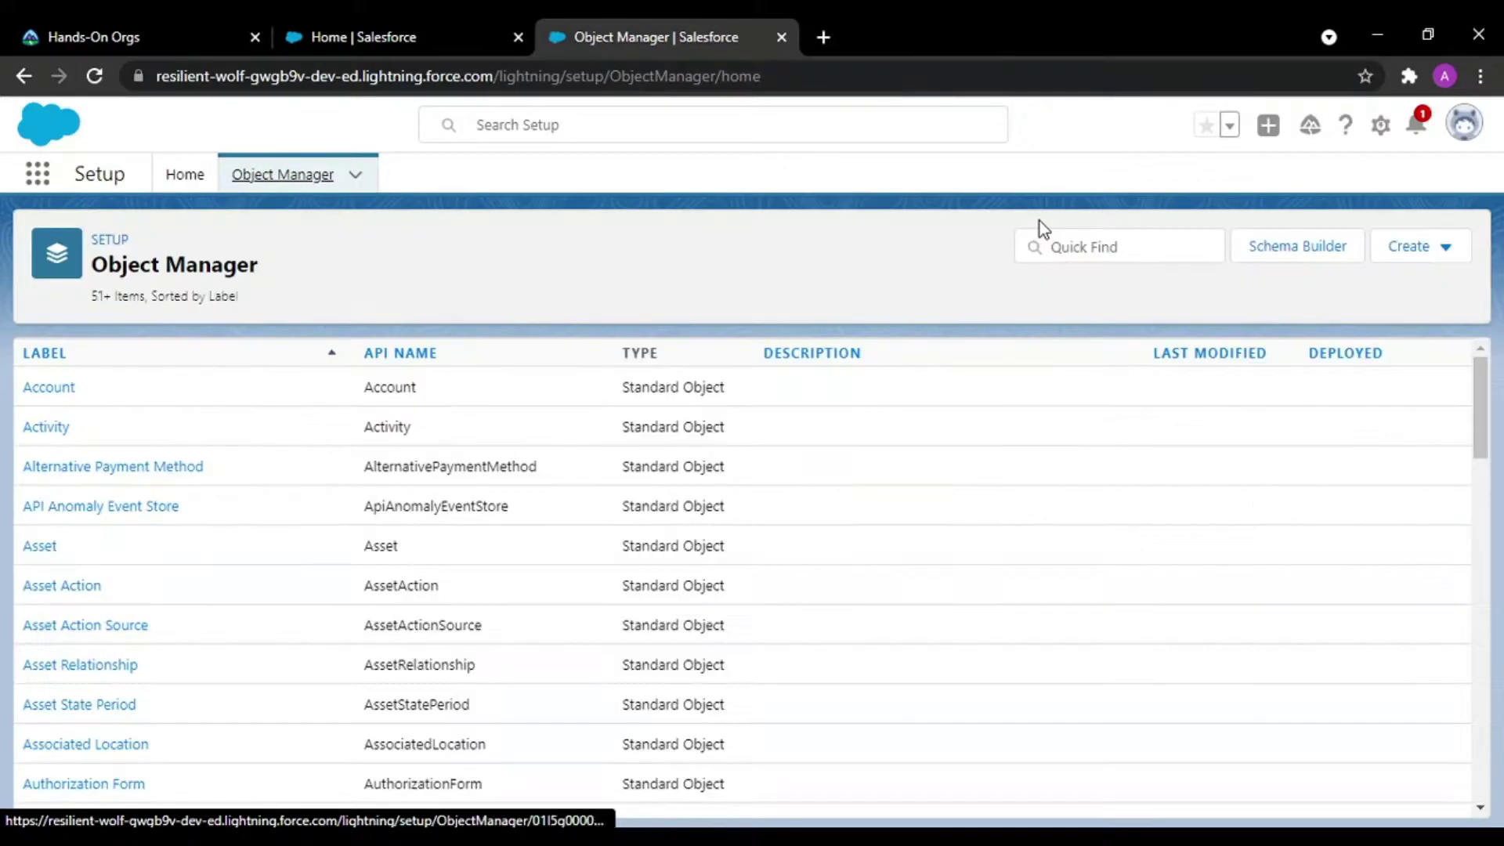
left_click(1433, 249)
left_click(1319, 320)
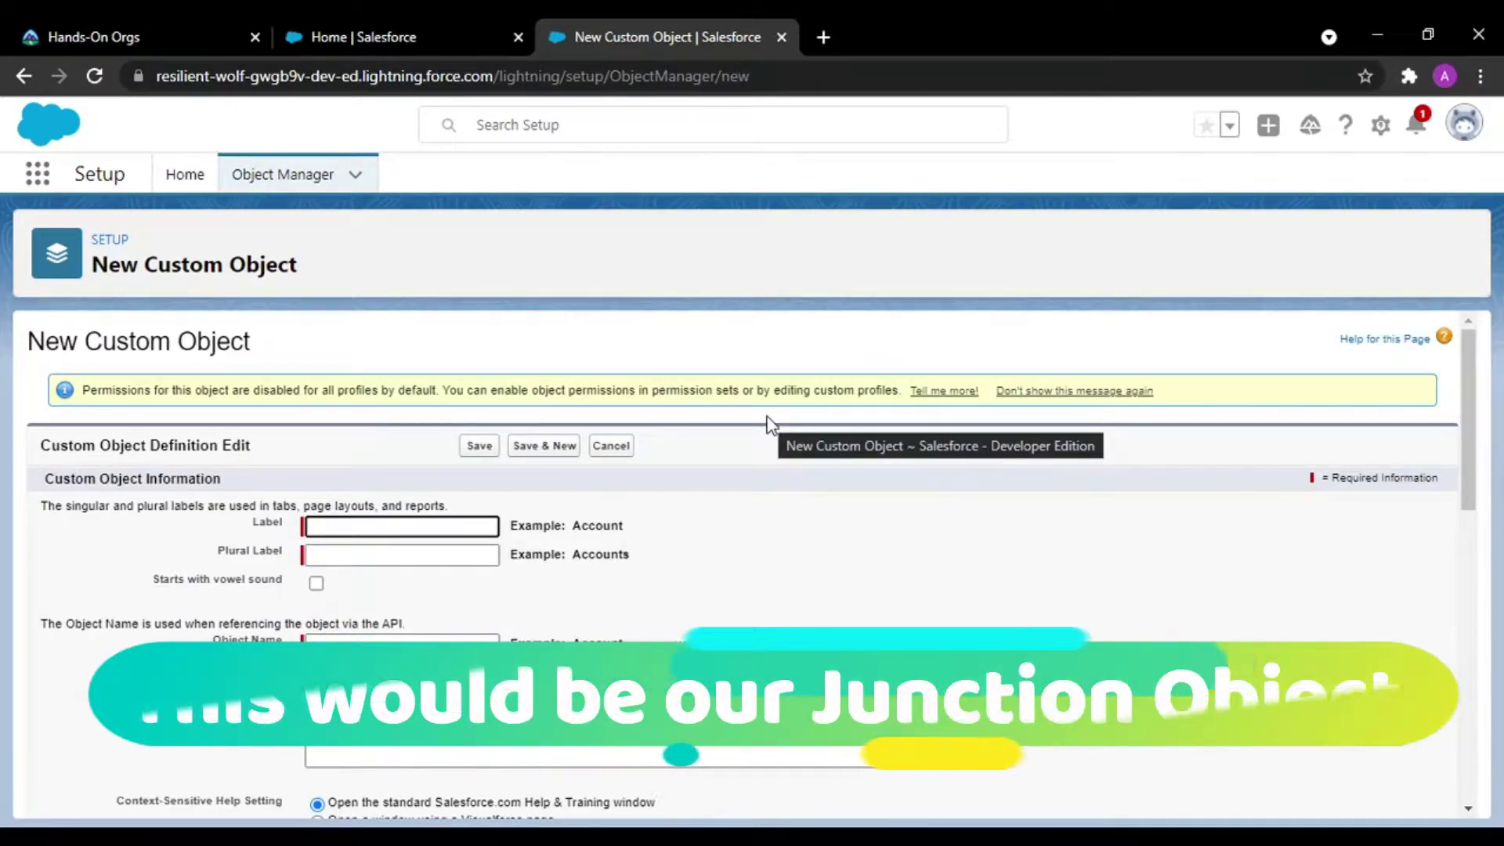
type("Student")
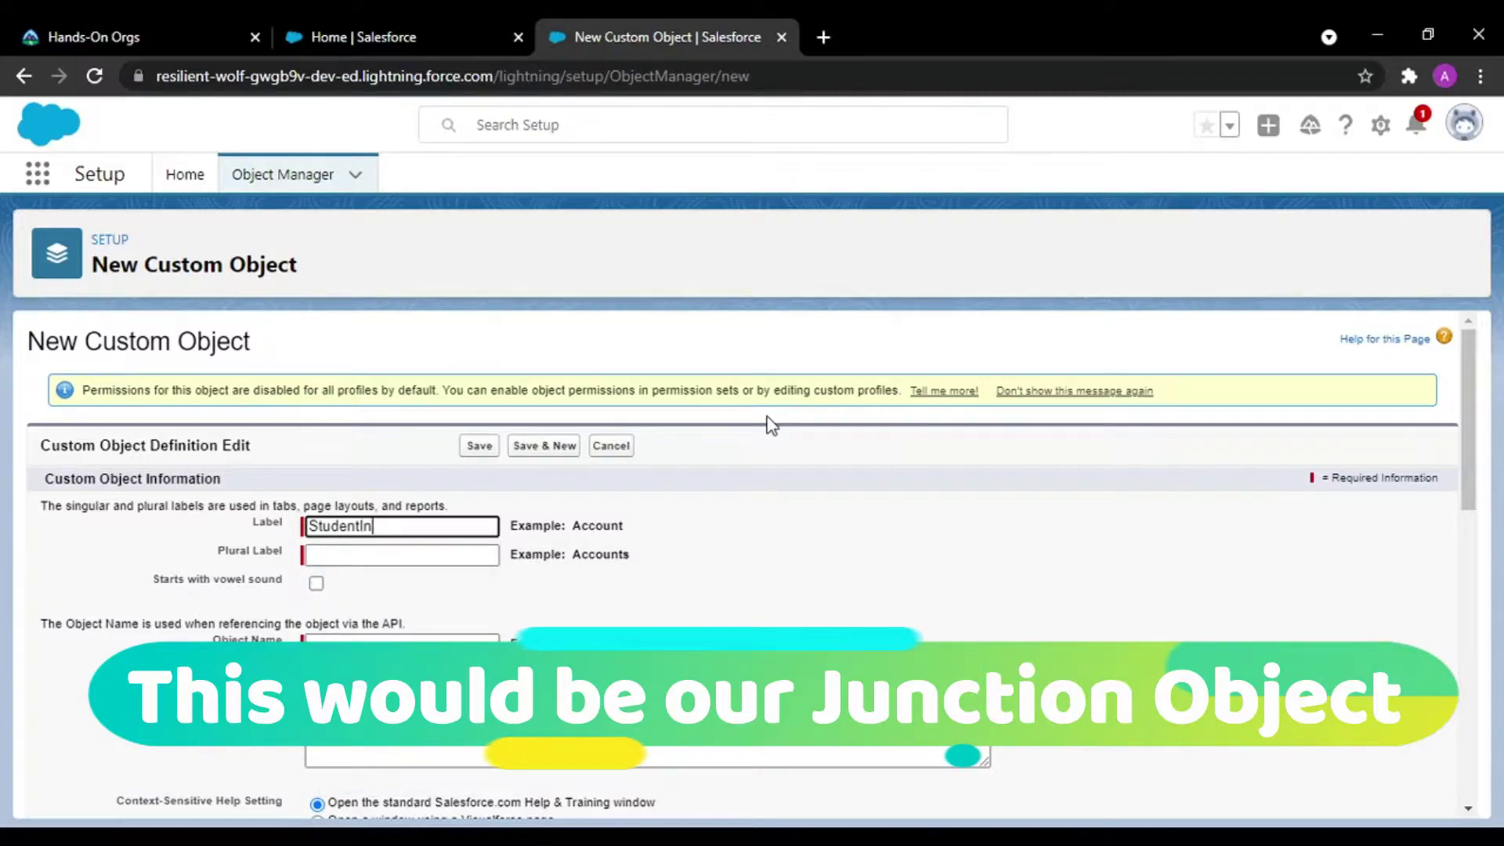
type(" I")
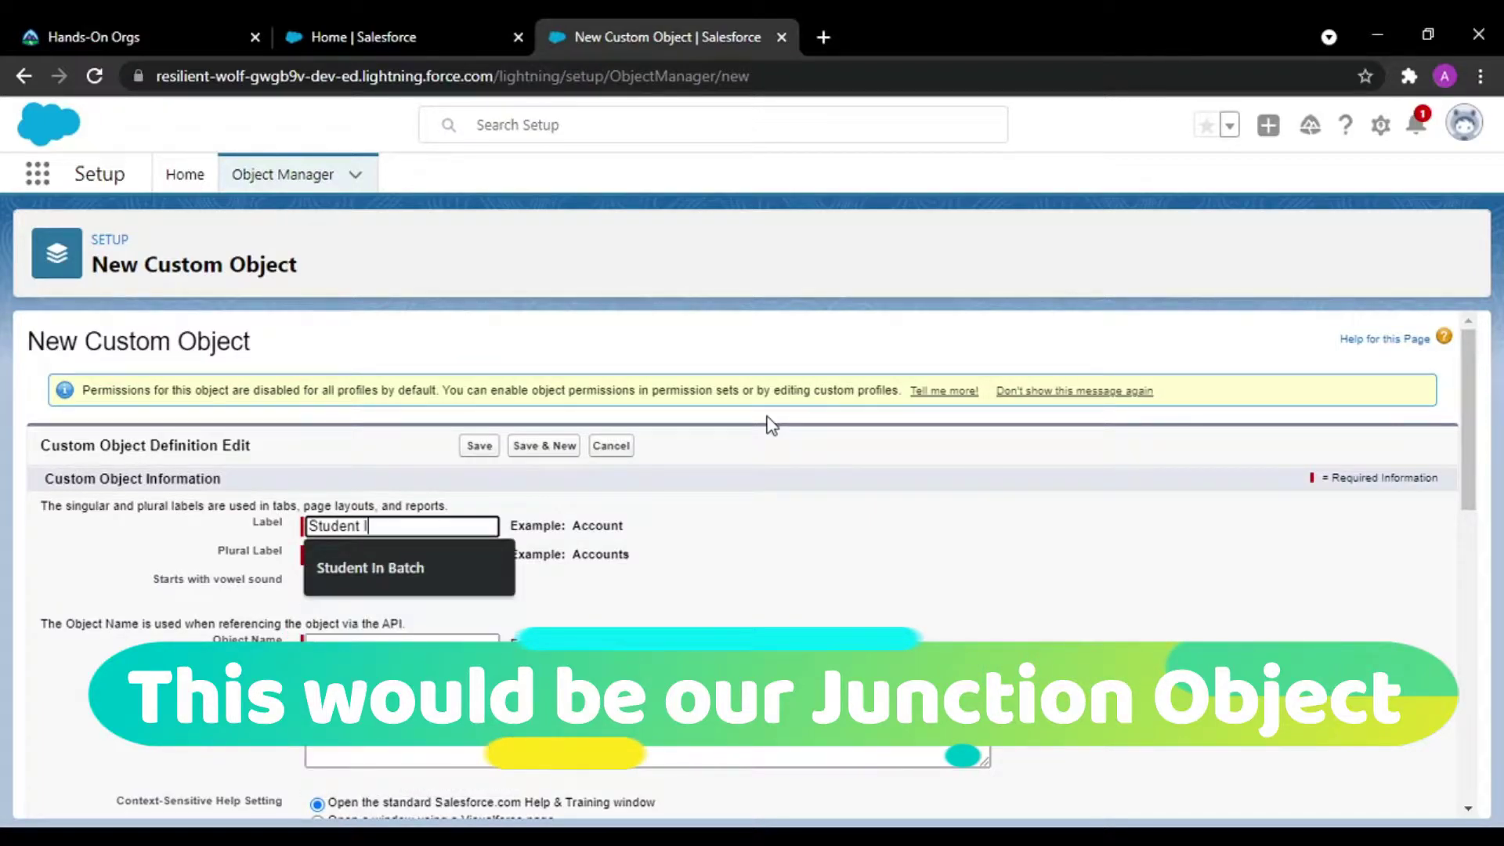
type("n Group")
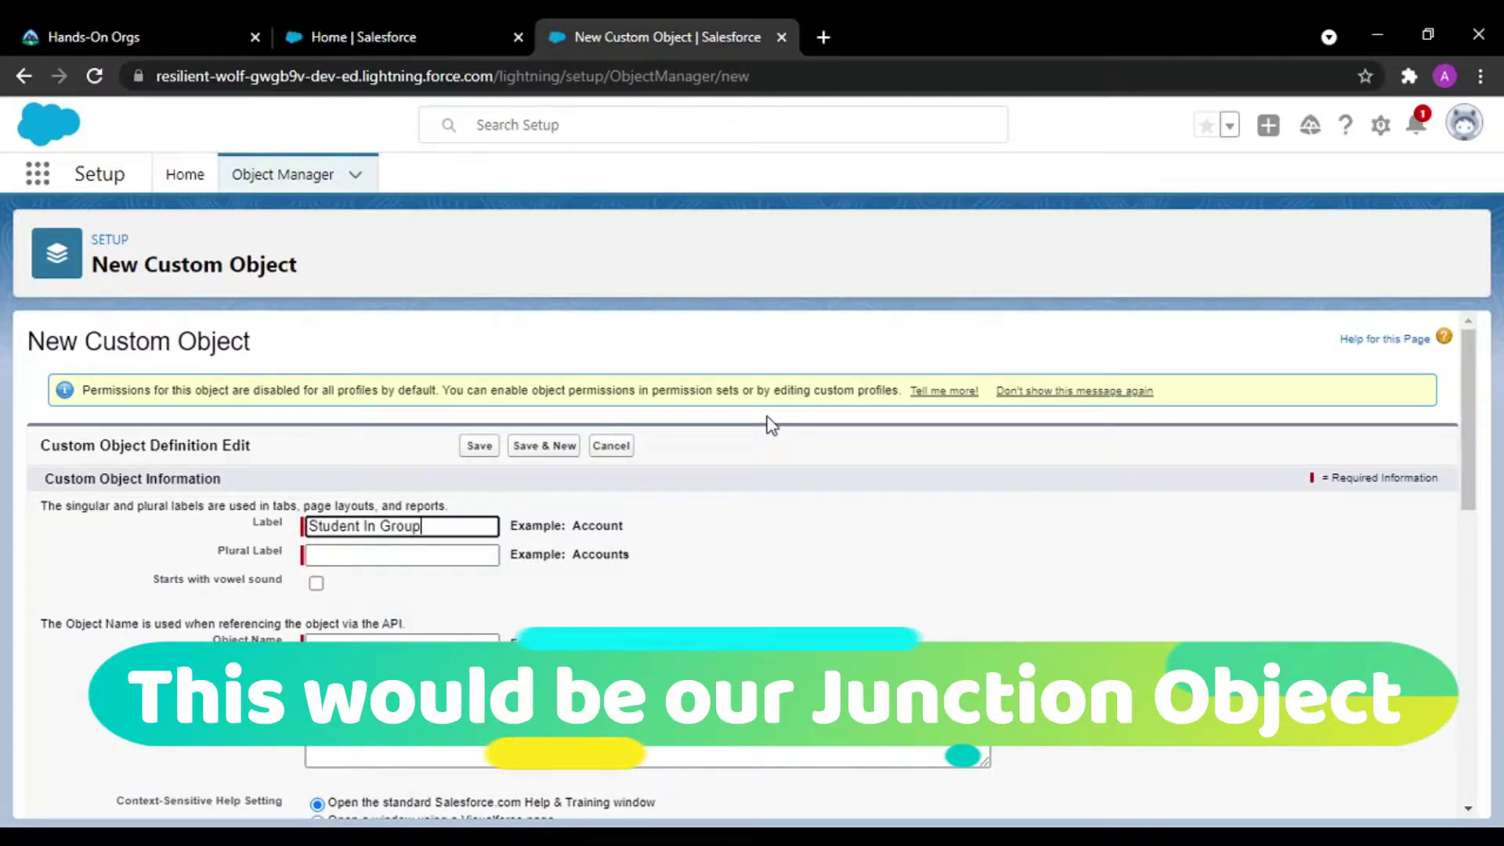
Step: Set the plural label of the new object to Students In Groups
key("Tab")
type("Studnt")
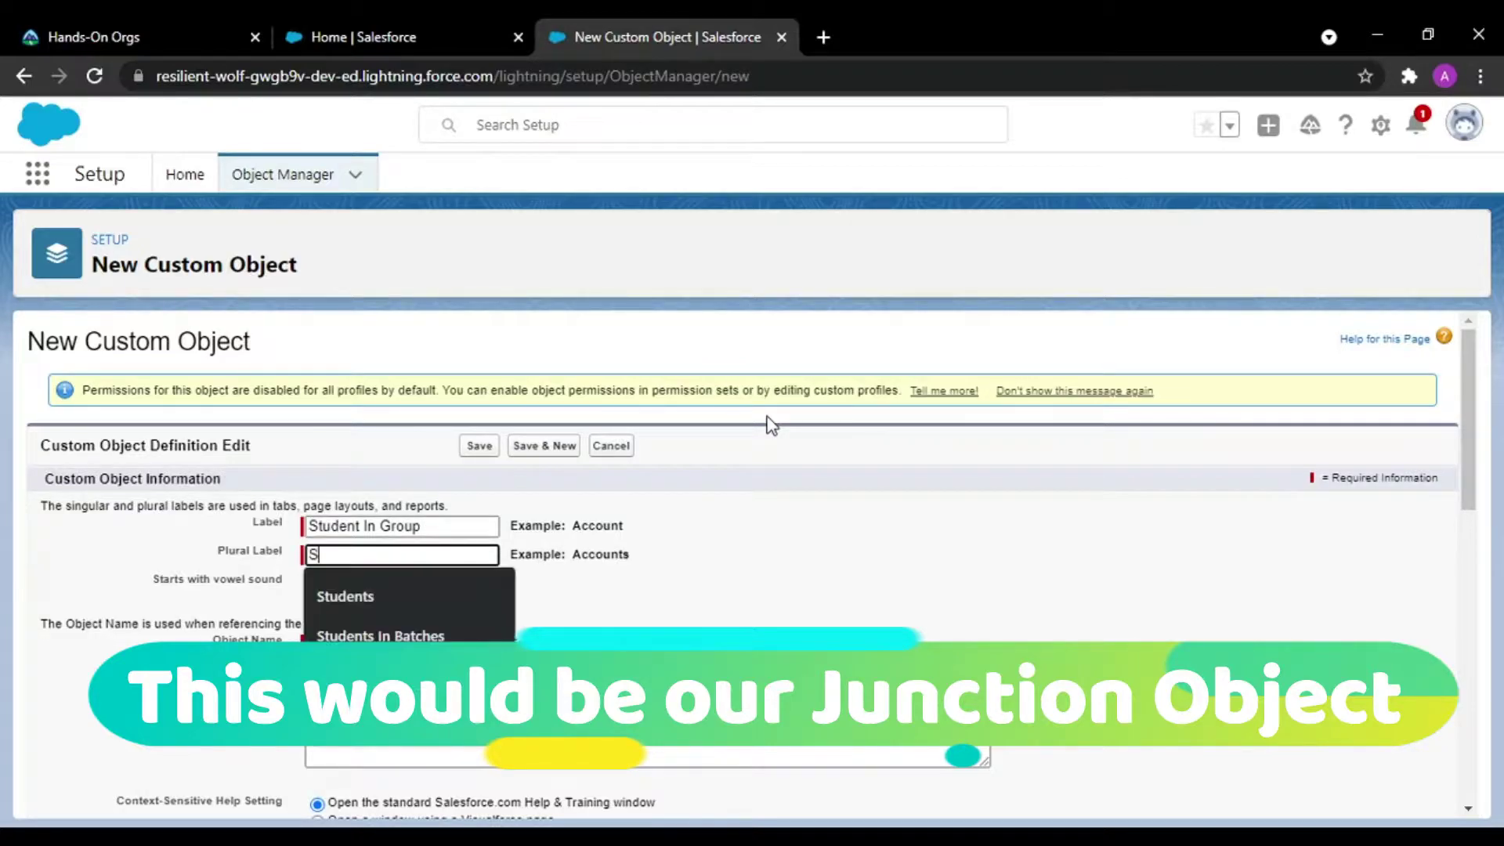
key("BackSpace")
key("BackSpace")
type("ents In ")
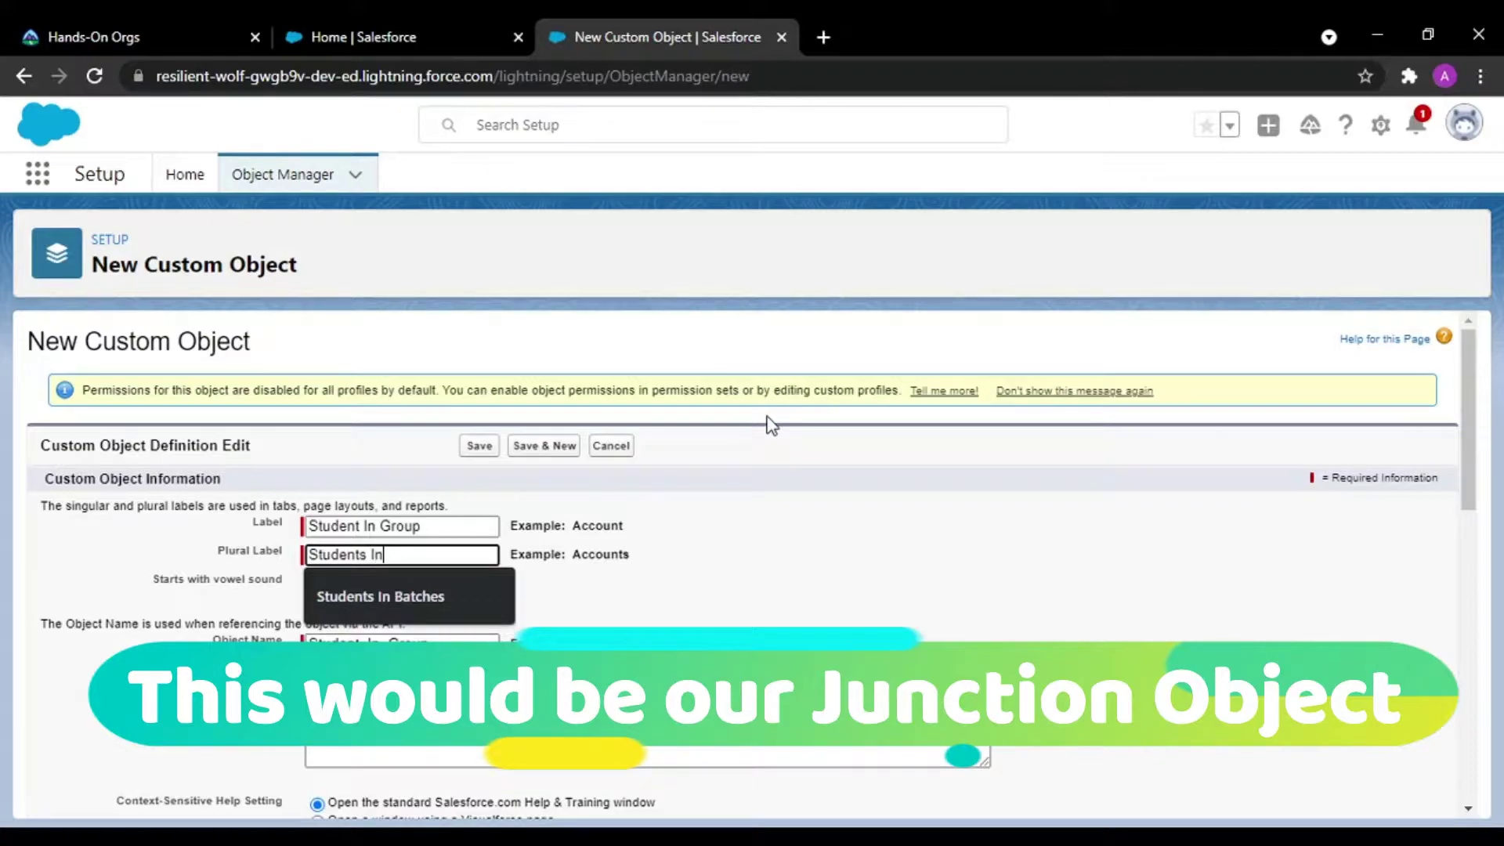
type("Grou")
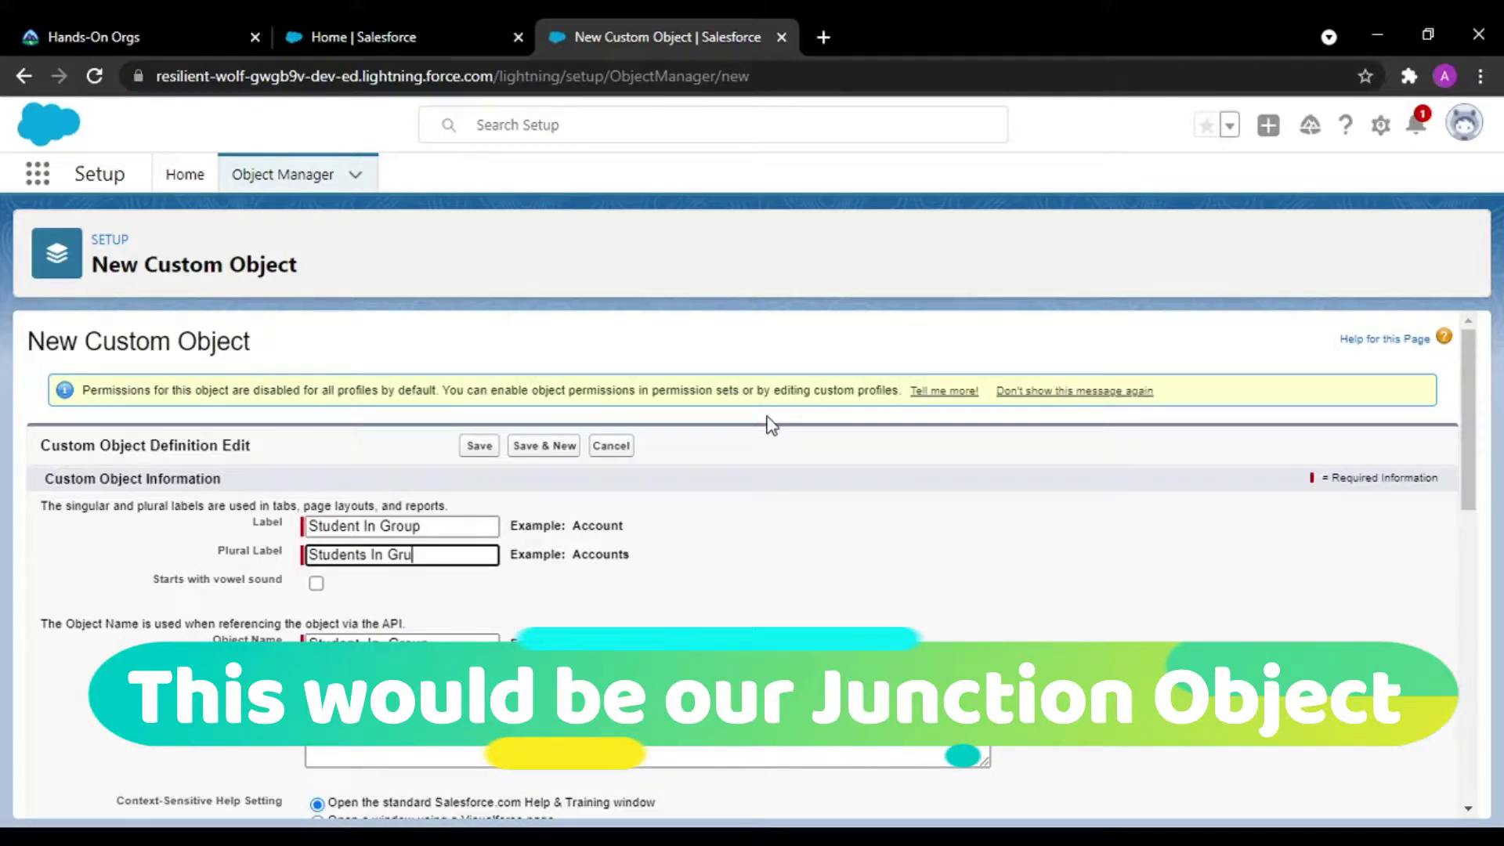
key("BackSpace")
key("BackSpace")
type("oups")
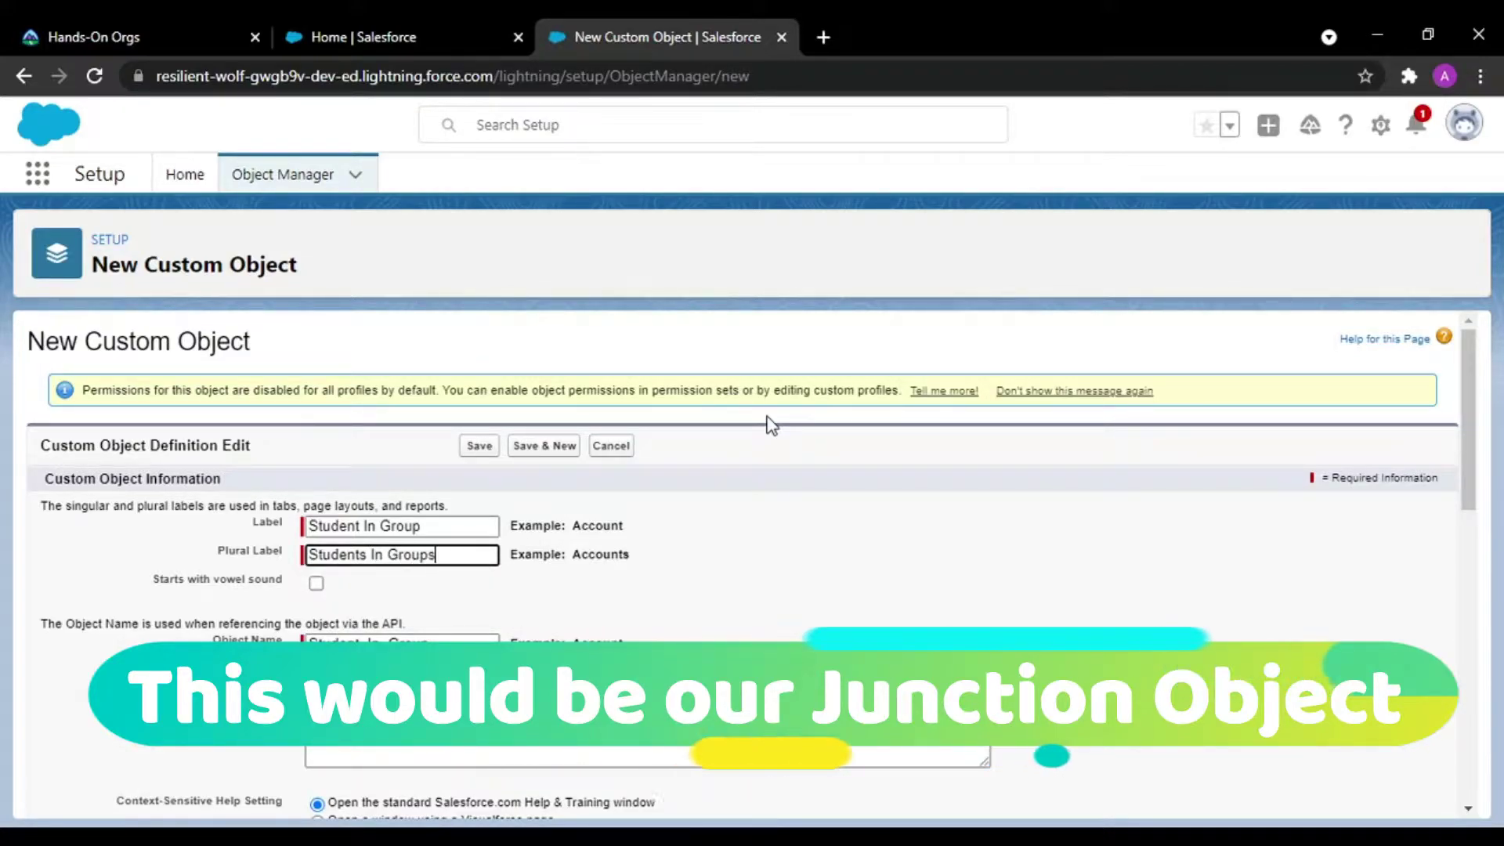
scroll(772, 425, "down", 5)
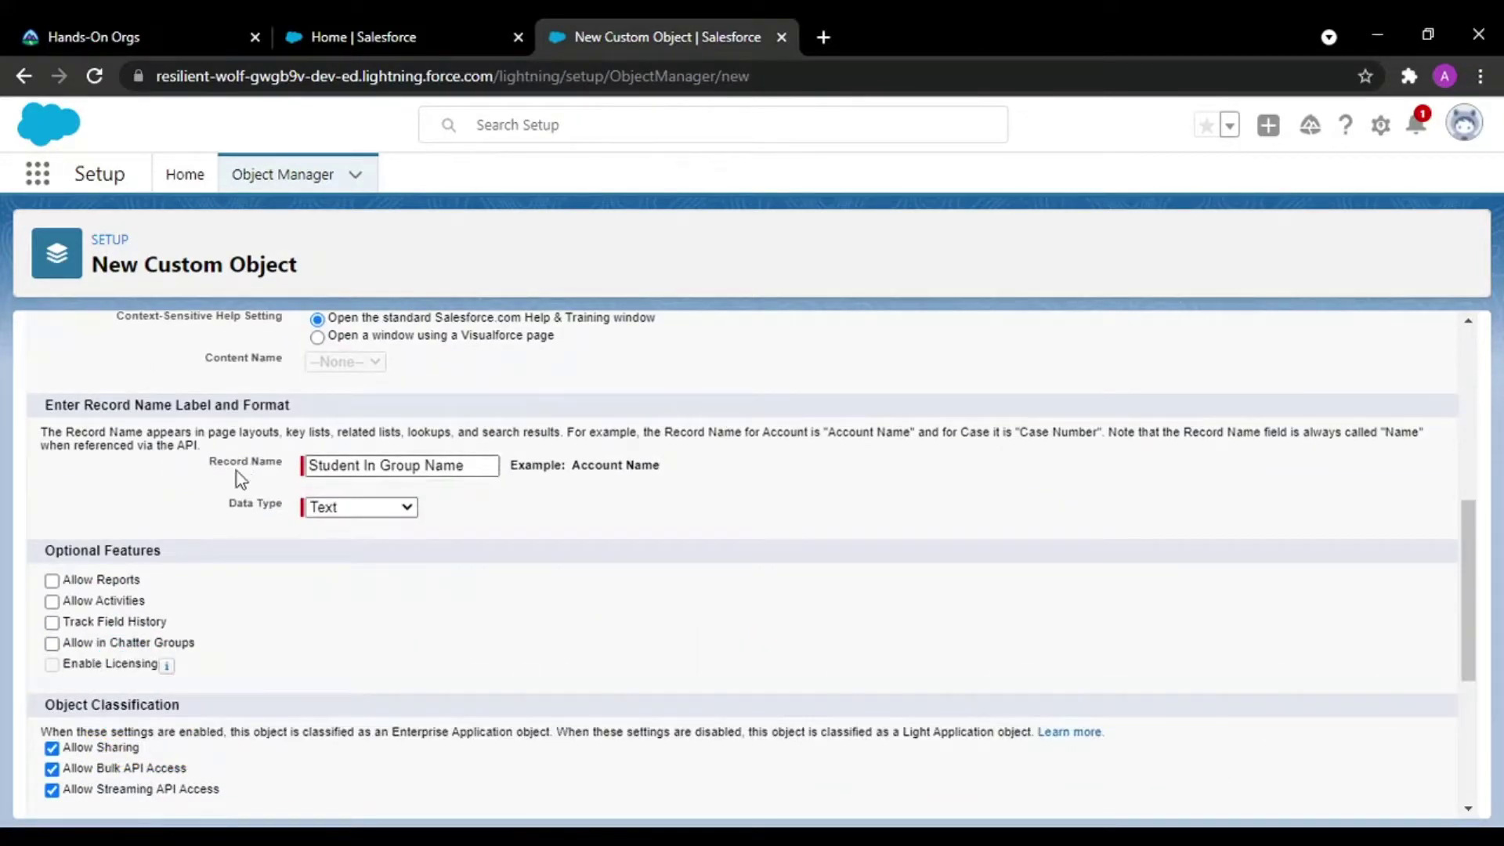
Step: Set the record name's data type to Auto Number with display format SG-{00} and starting number 1
left_click(369, 504)
left_click(337, 550)
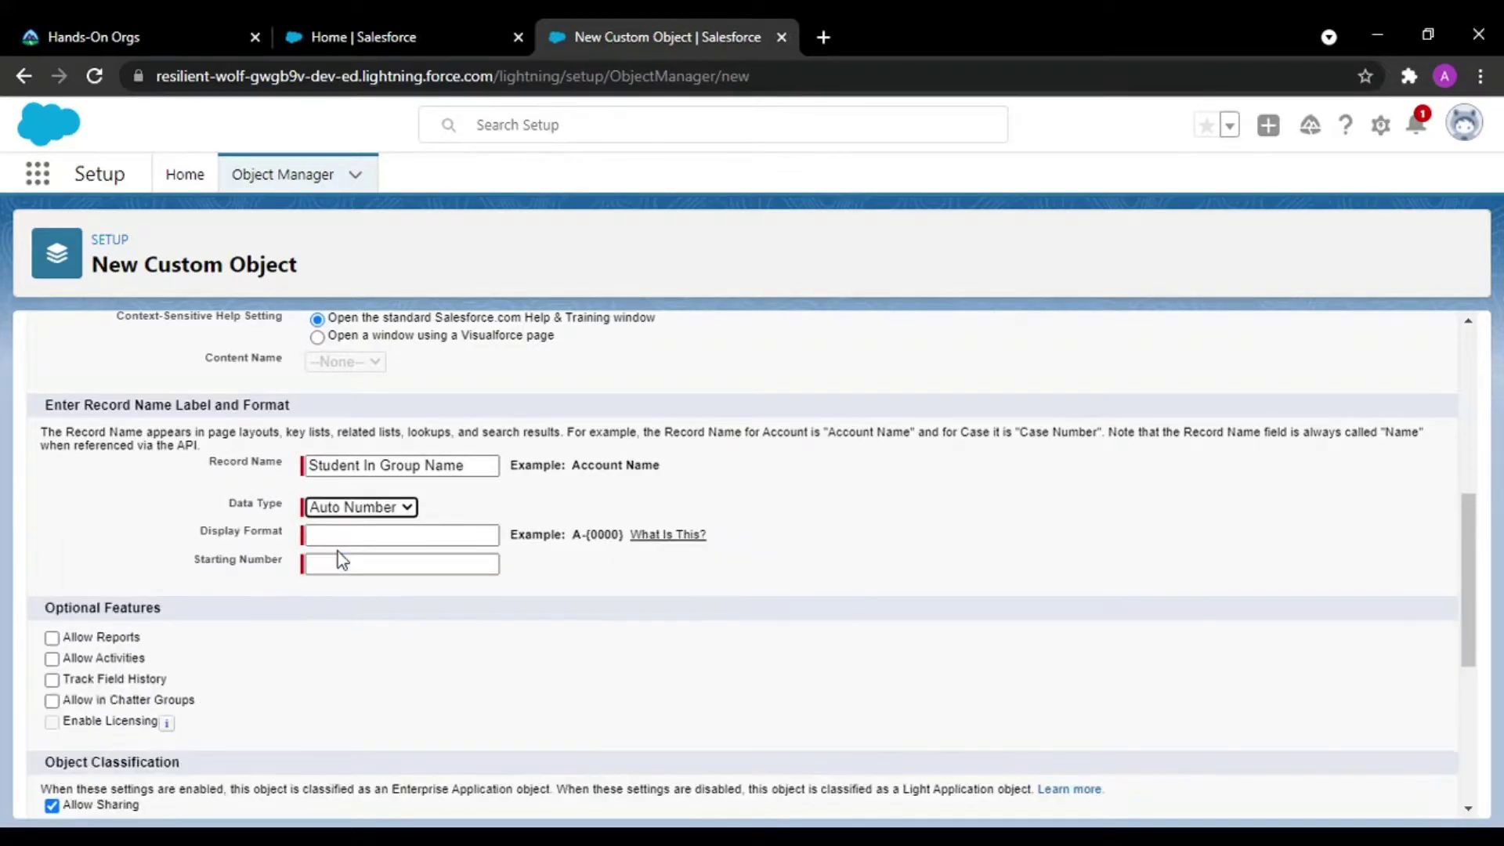
left_click(381, 533)
type("S")
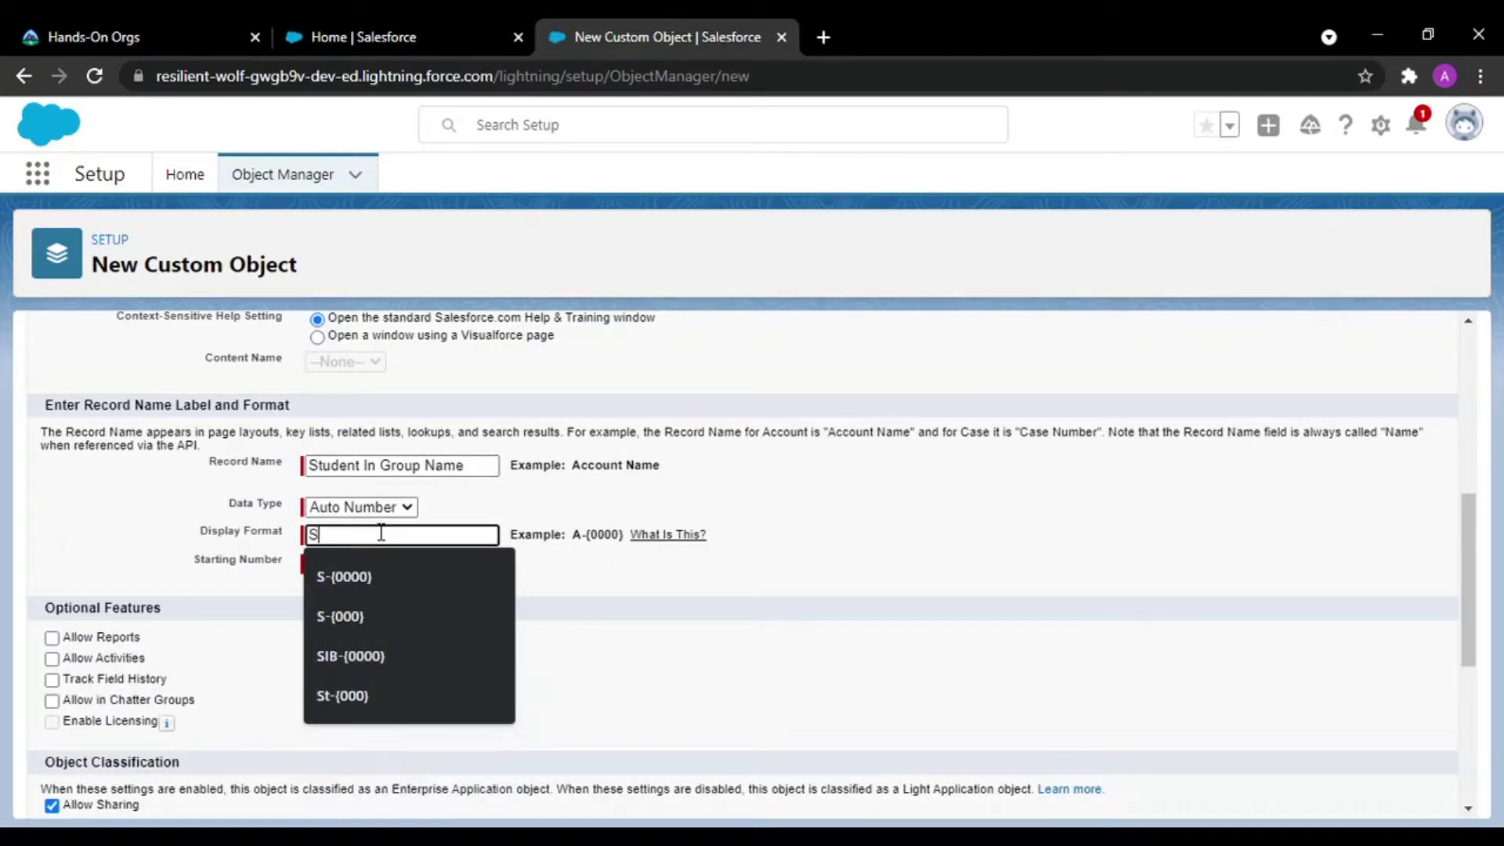
type("G-{")
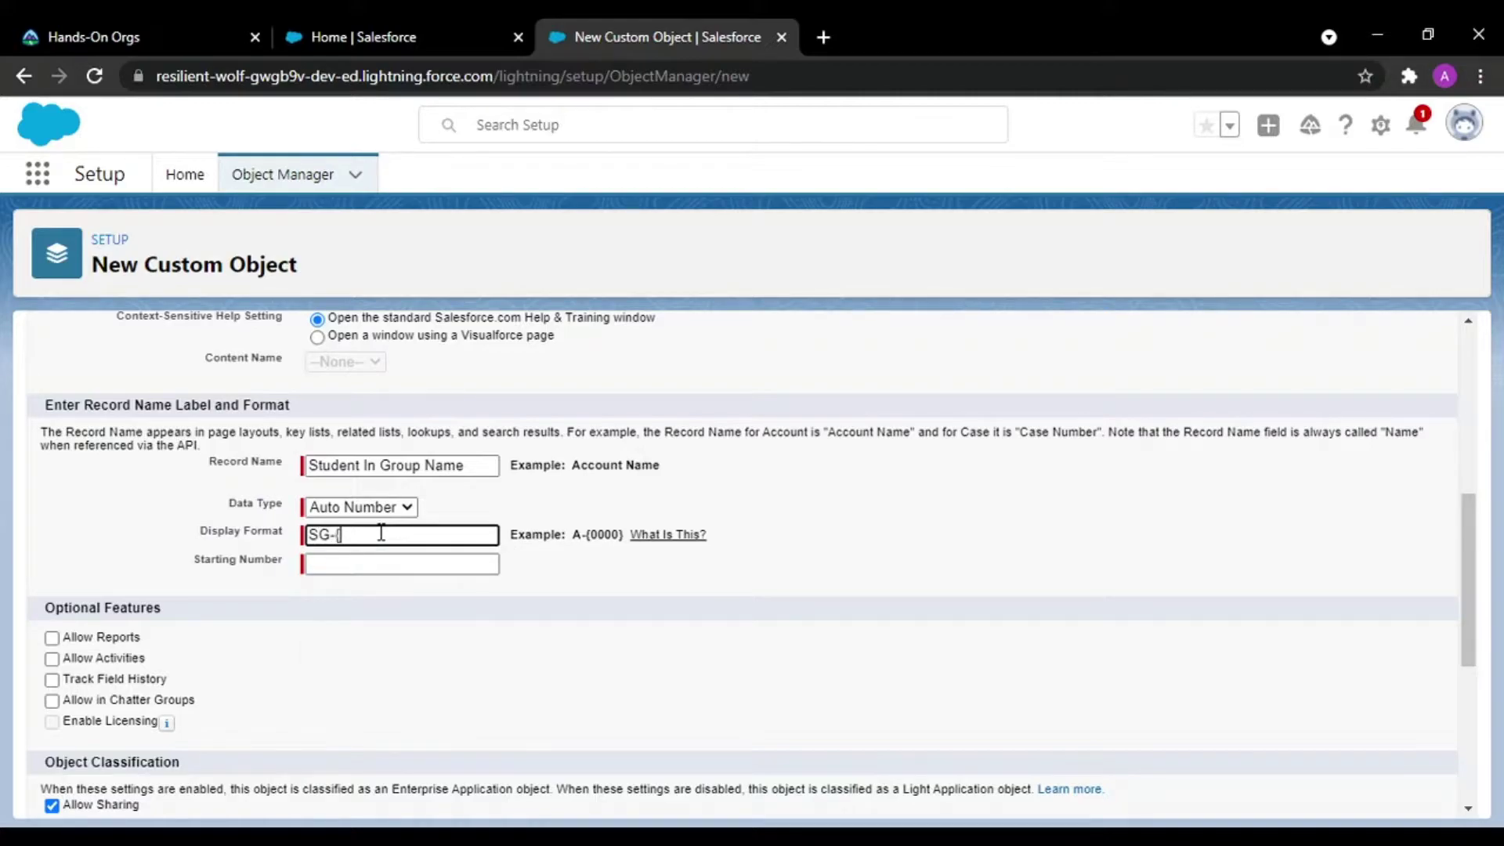
type("00}")
left_click(353, 564)
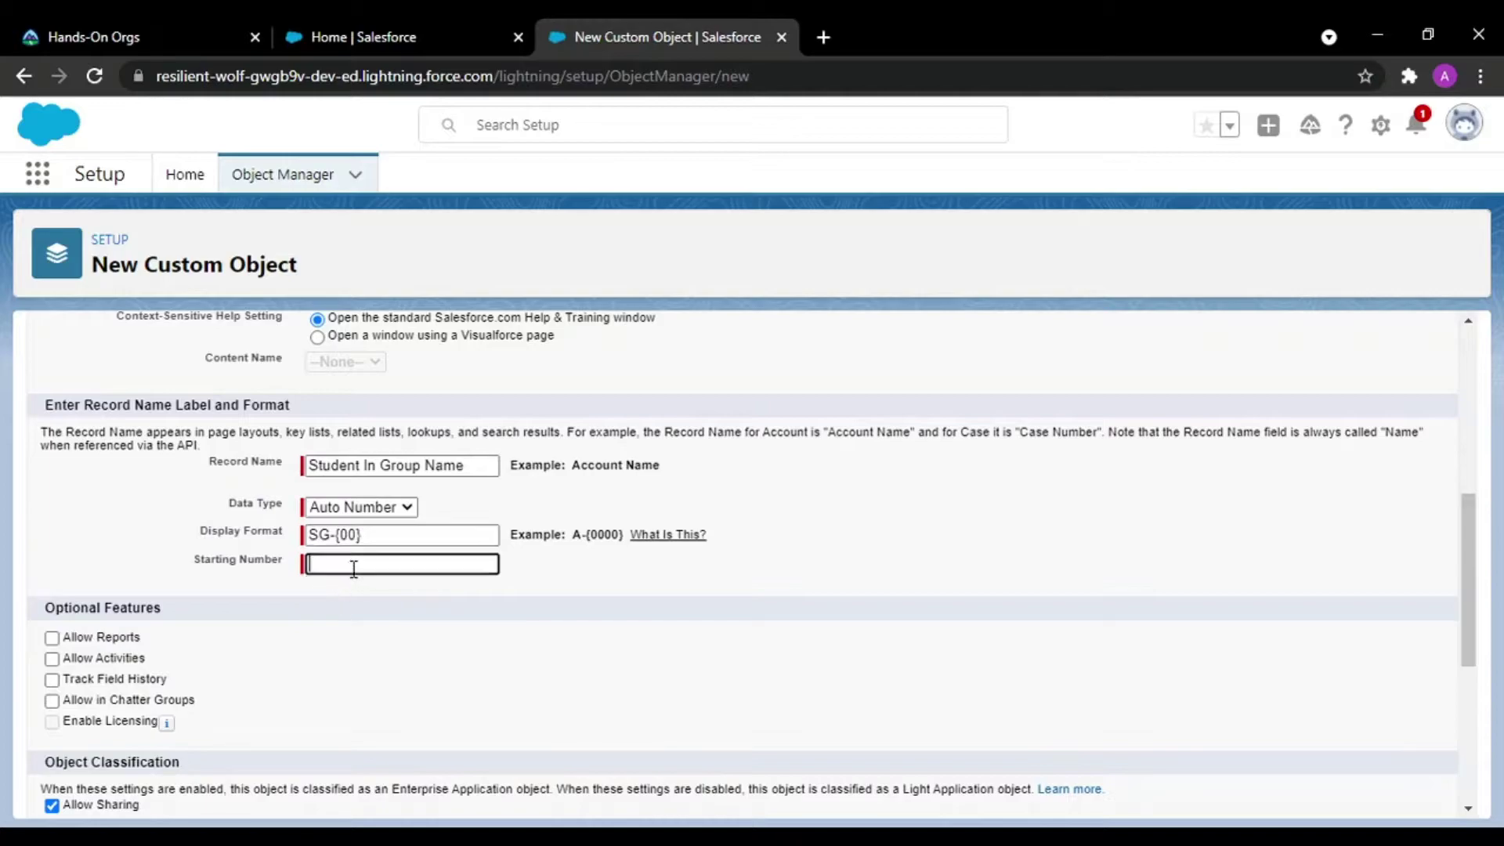
type("1")
Step: Allow search for the Student In Group object and save it
scroll(354, 569, "down", 2)
scroll(354, 569, "down", 3)
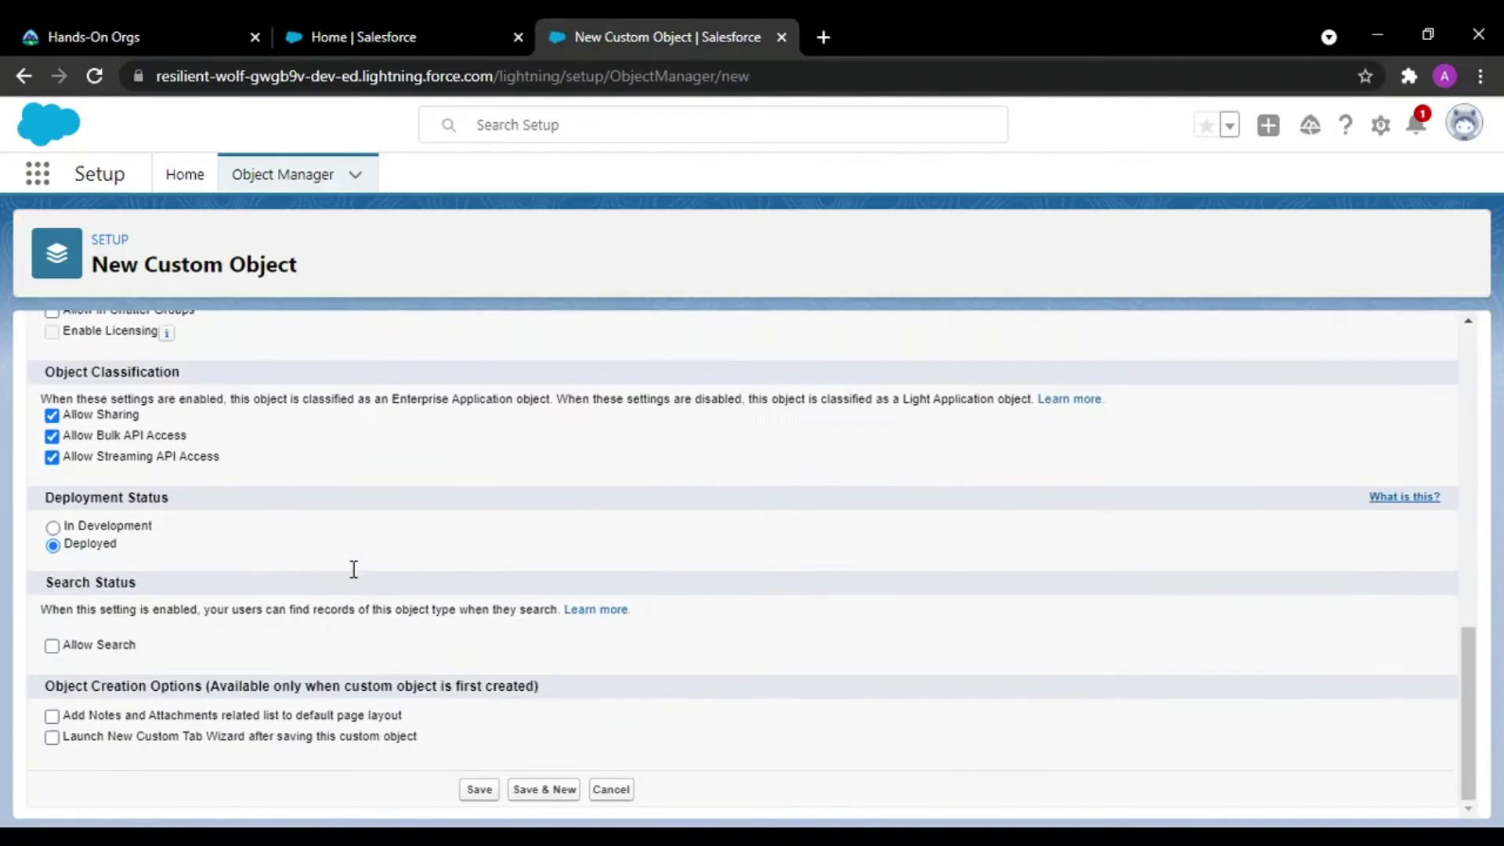
left_click(51, 645)
left_click(479, 790)
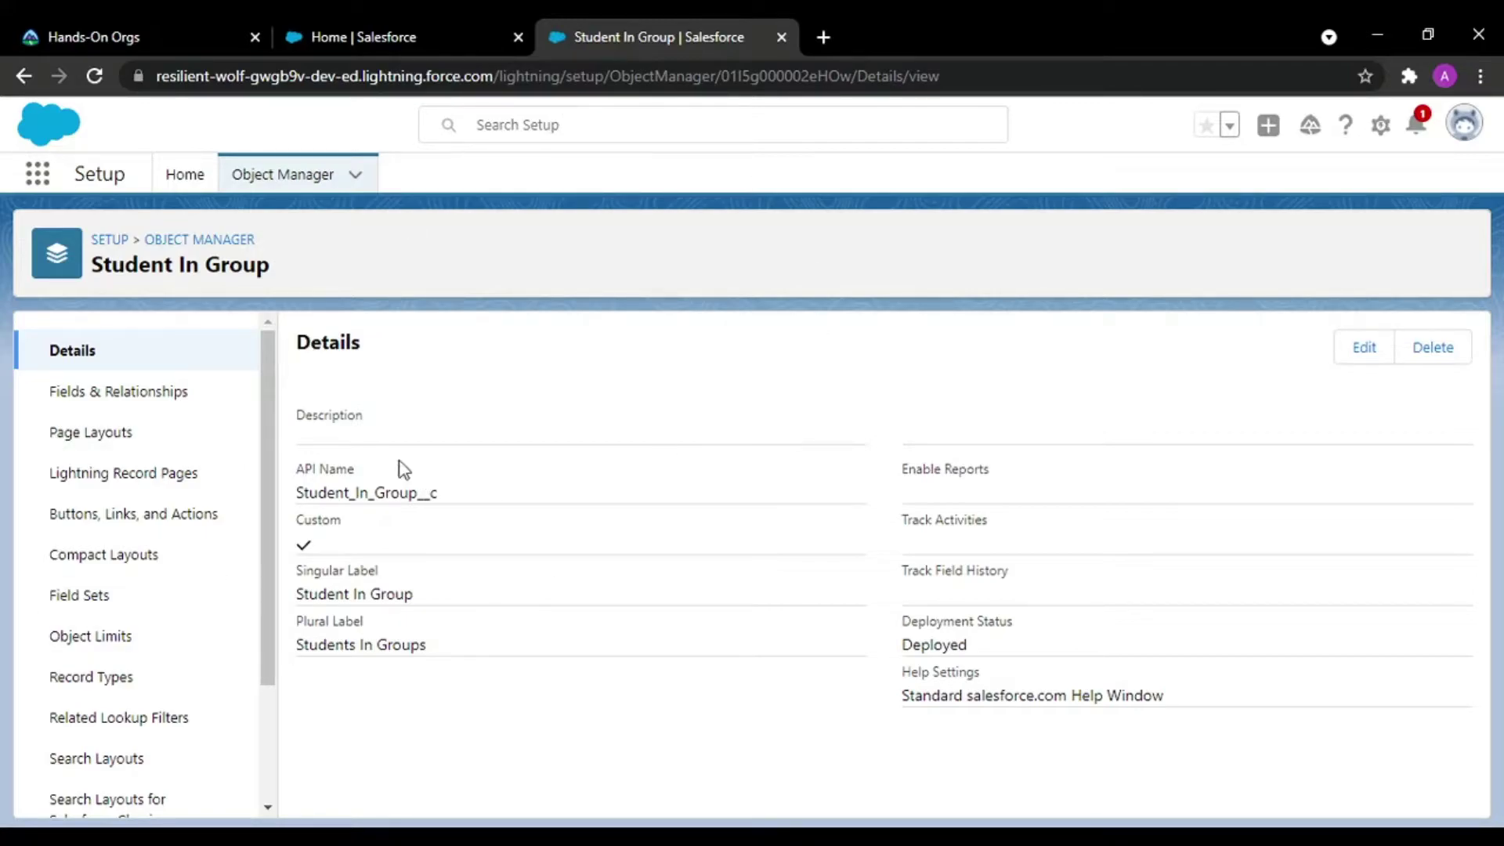
Step: Start a new custom field on the Student In Group object with the Master-Detail Relationship data type
left_click(134, 413)
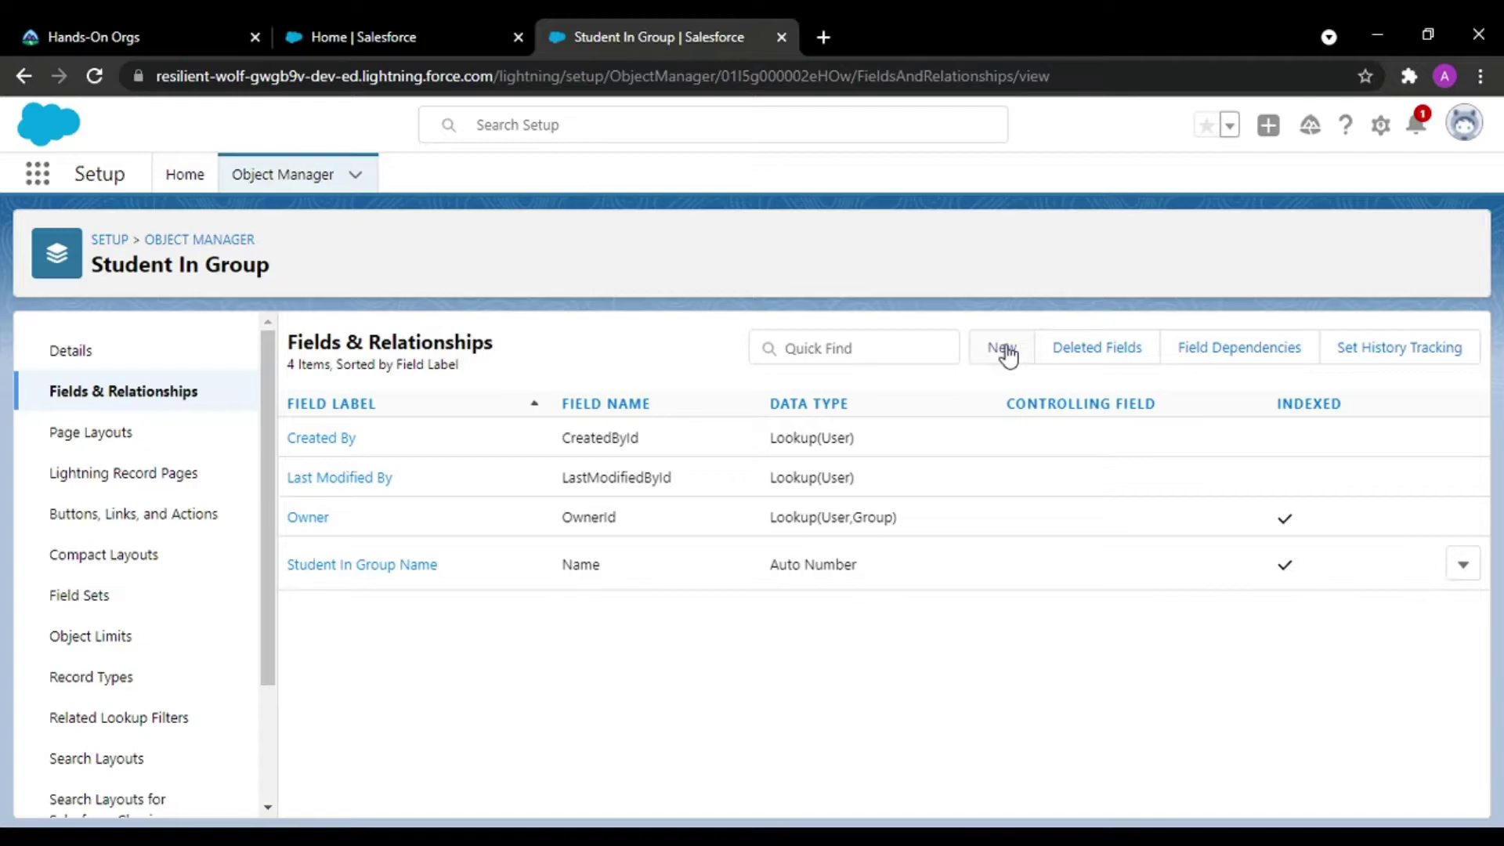
left_click(1006, 352)
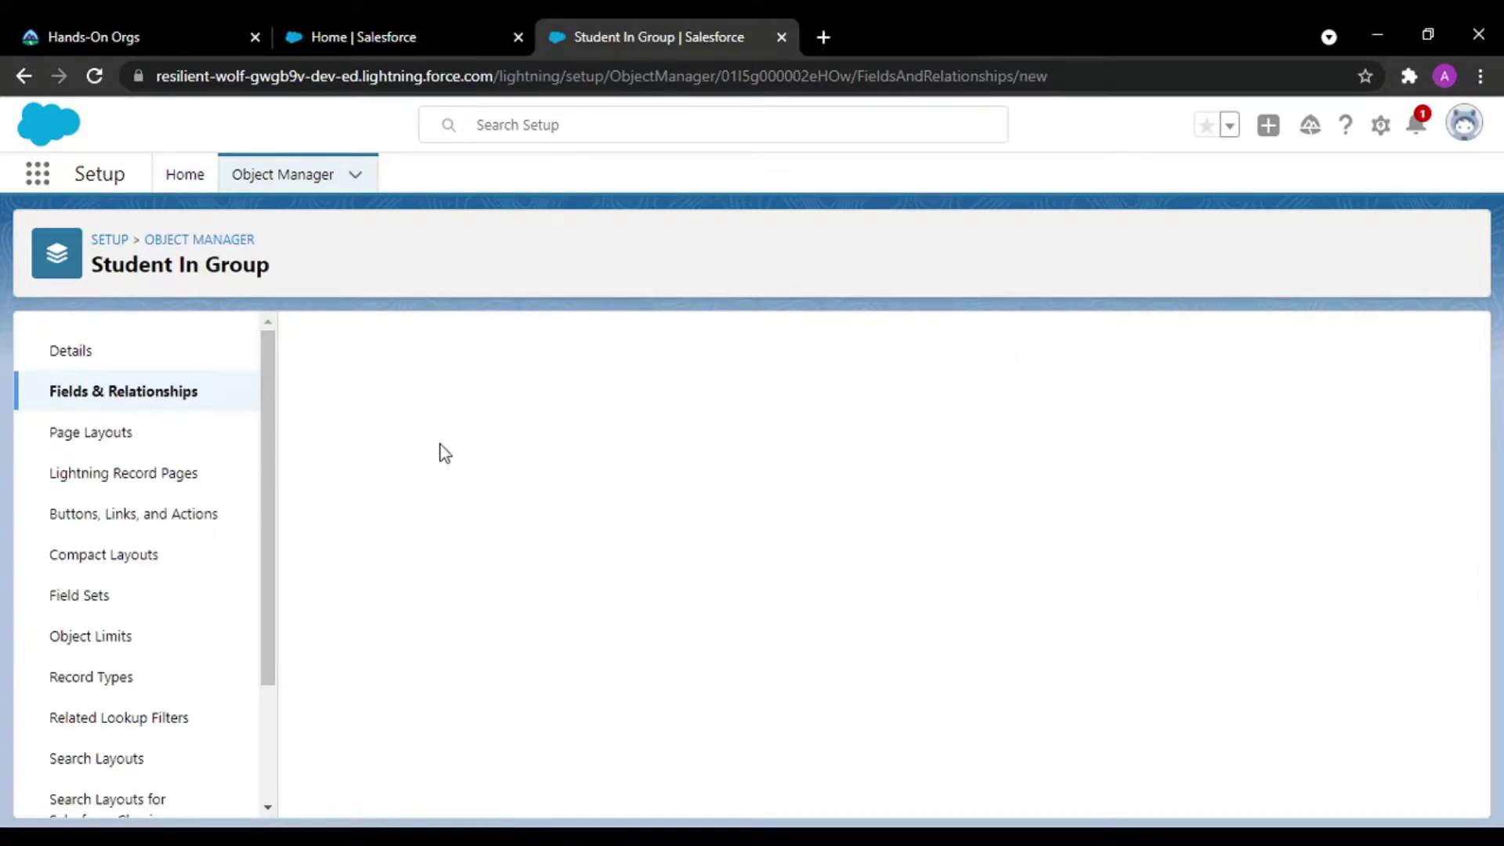
scroll(443, 453, "down", 1)
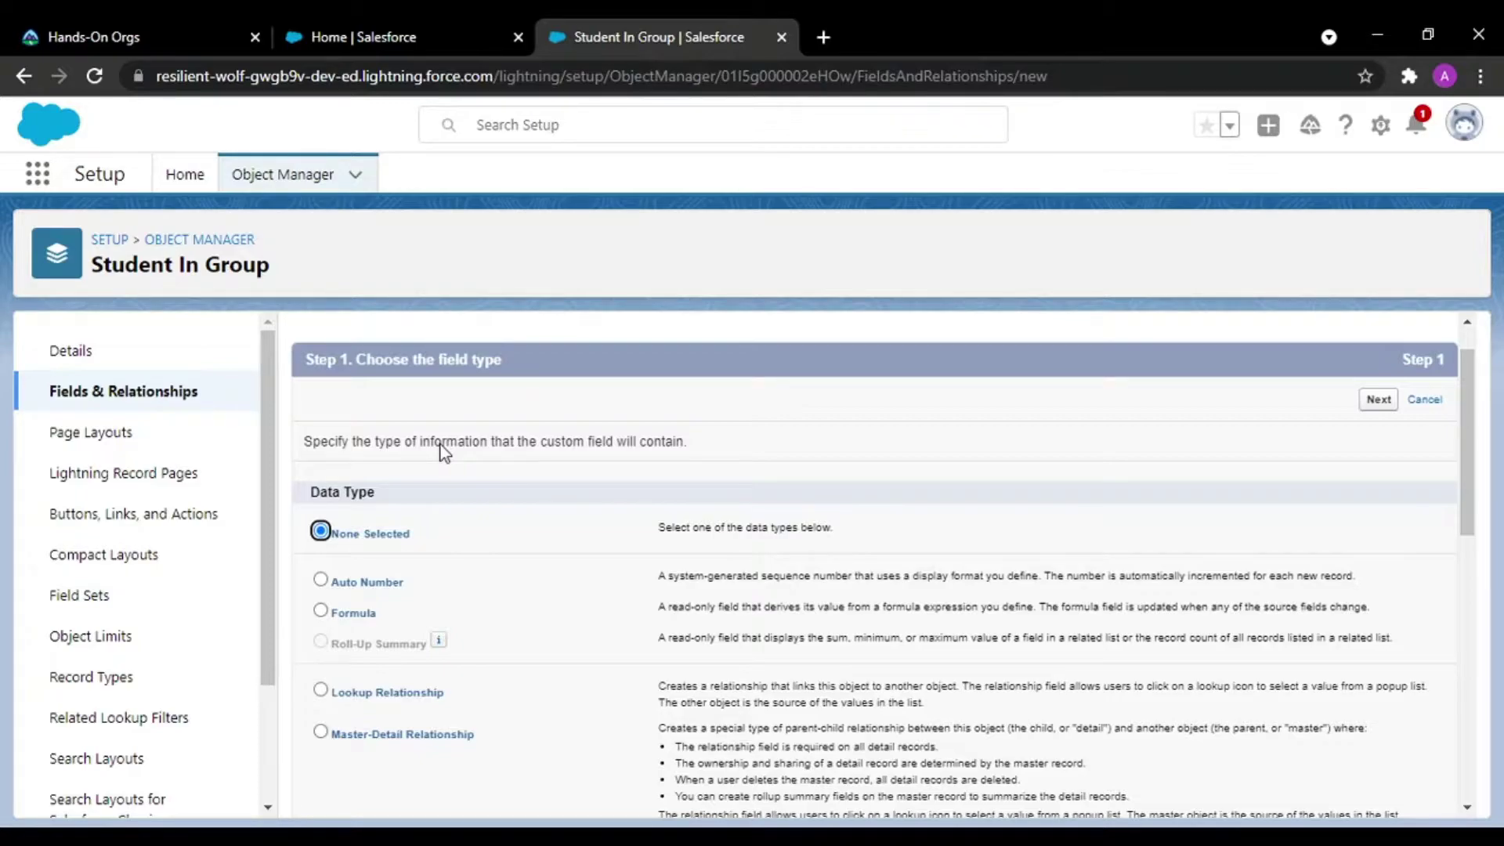
scroll(444, 453, "down", 2)
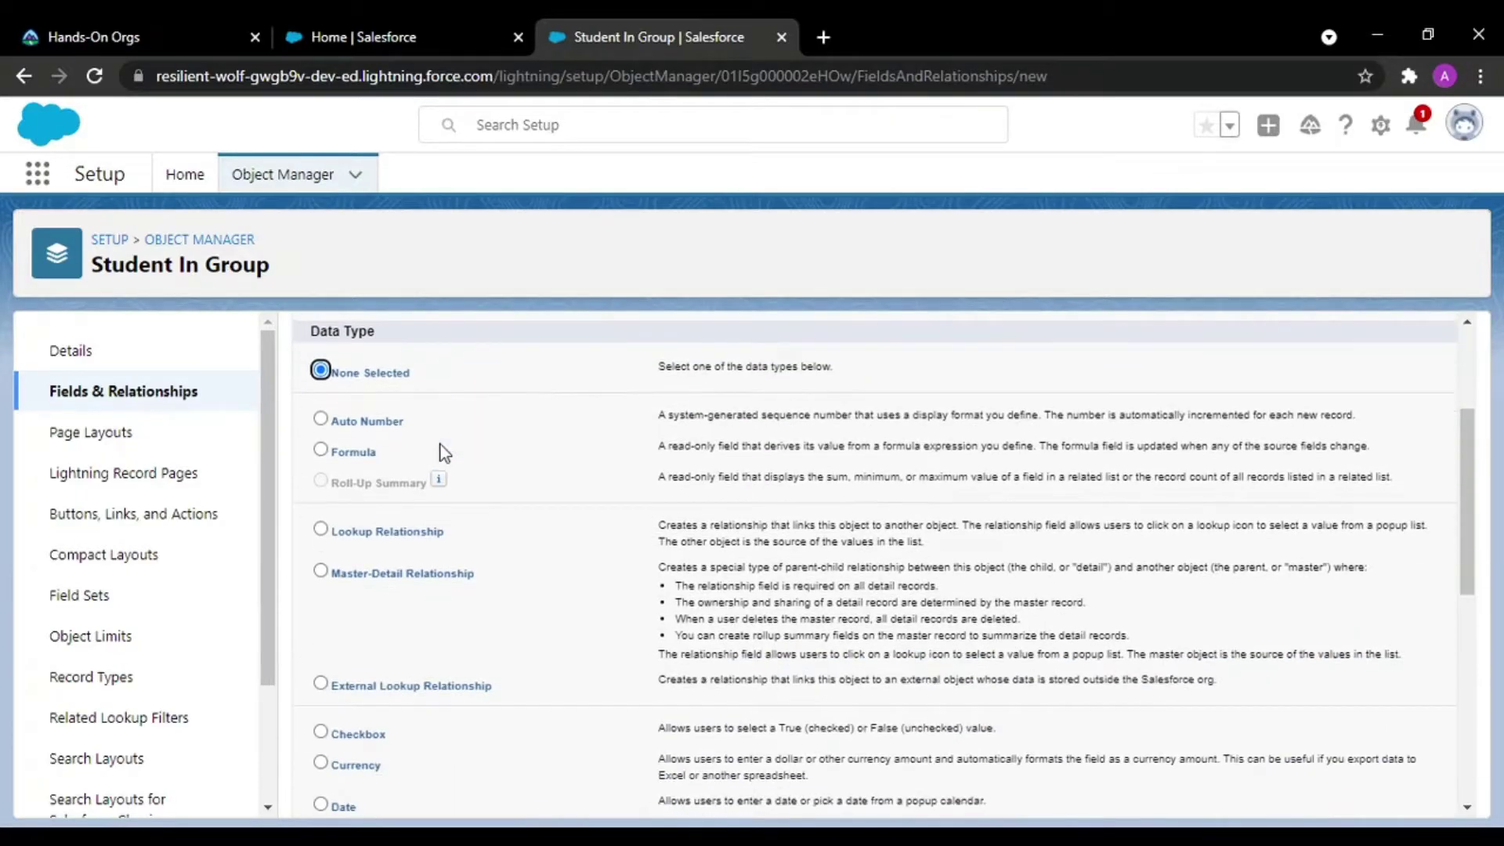
left_click(327, 580)
scroll(1142, 628, "up", 3)
left_click(1380, 451)
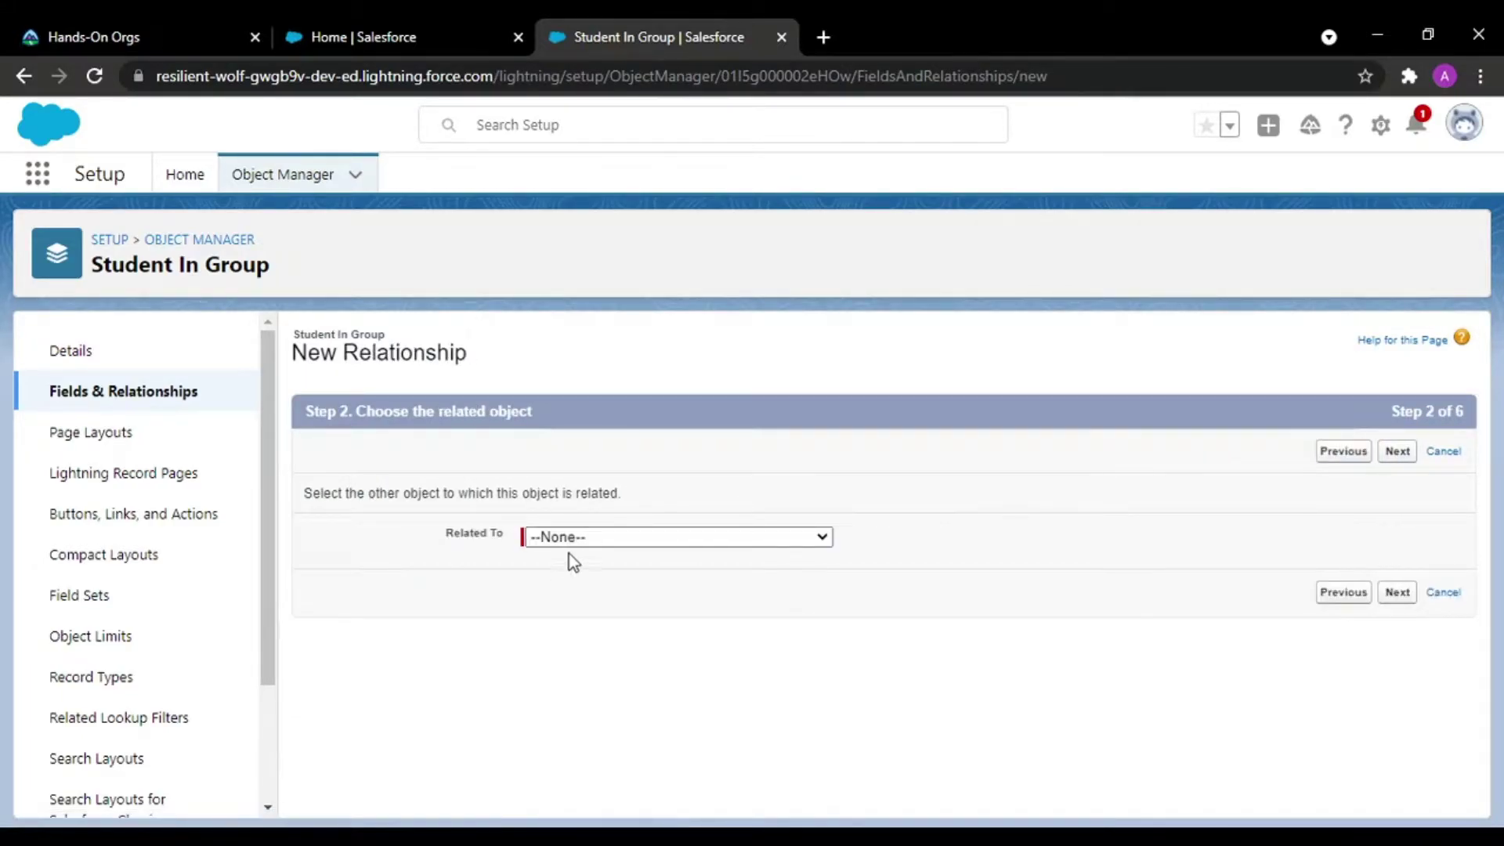
Step: Choose Student as the related object of the master-detail relationship and continue to the label and name settings
left_click(585, 540)
scroll(576, 475, "down", 8)
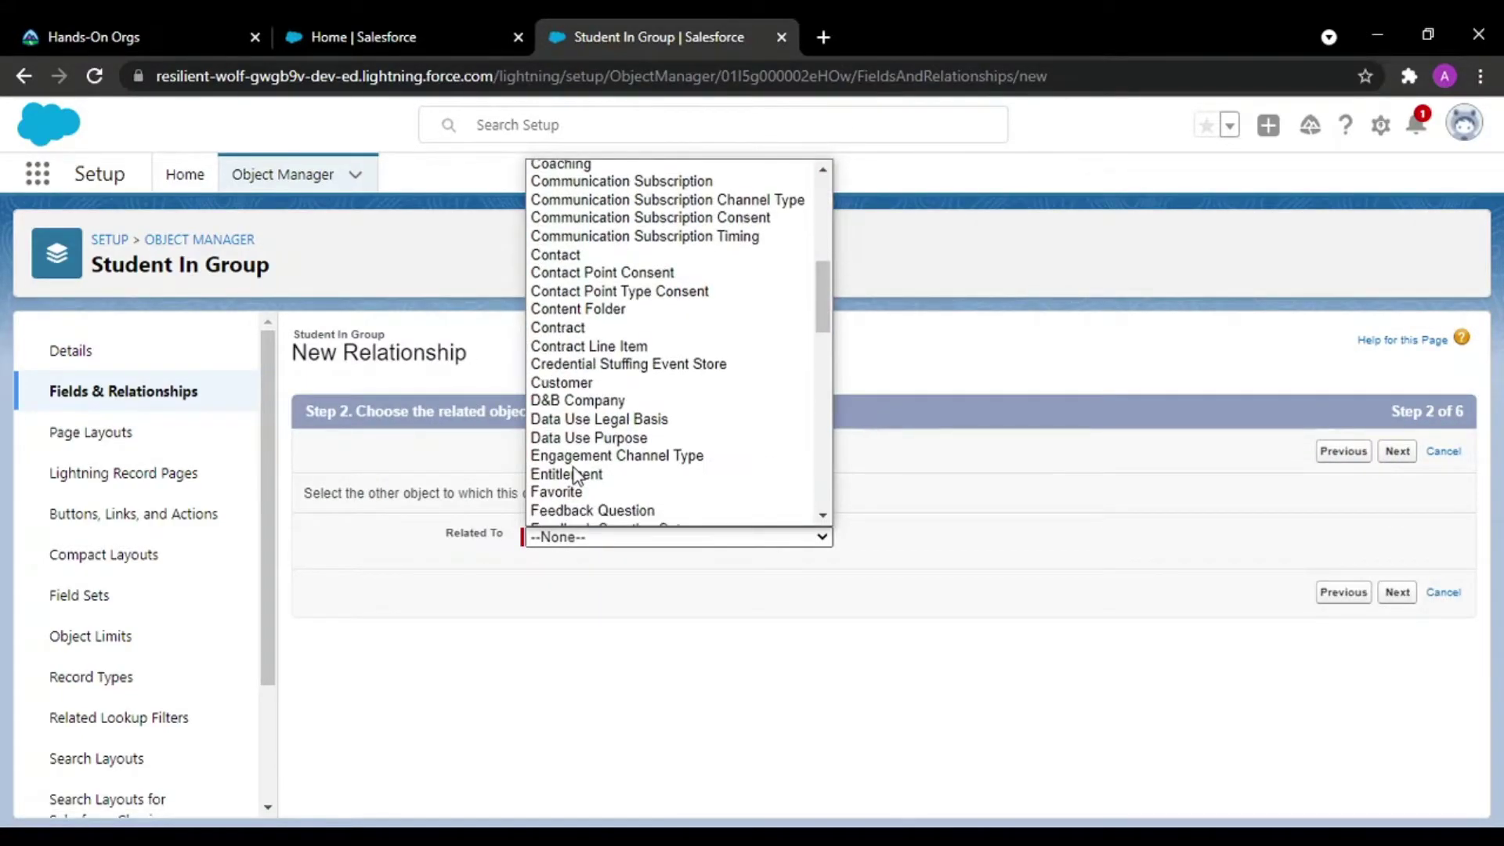
key("g")
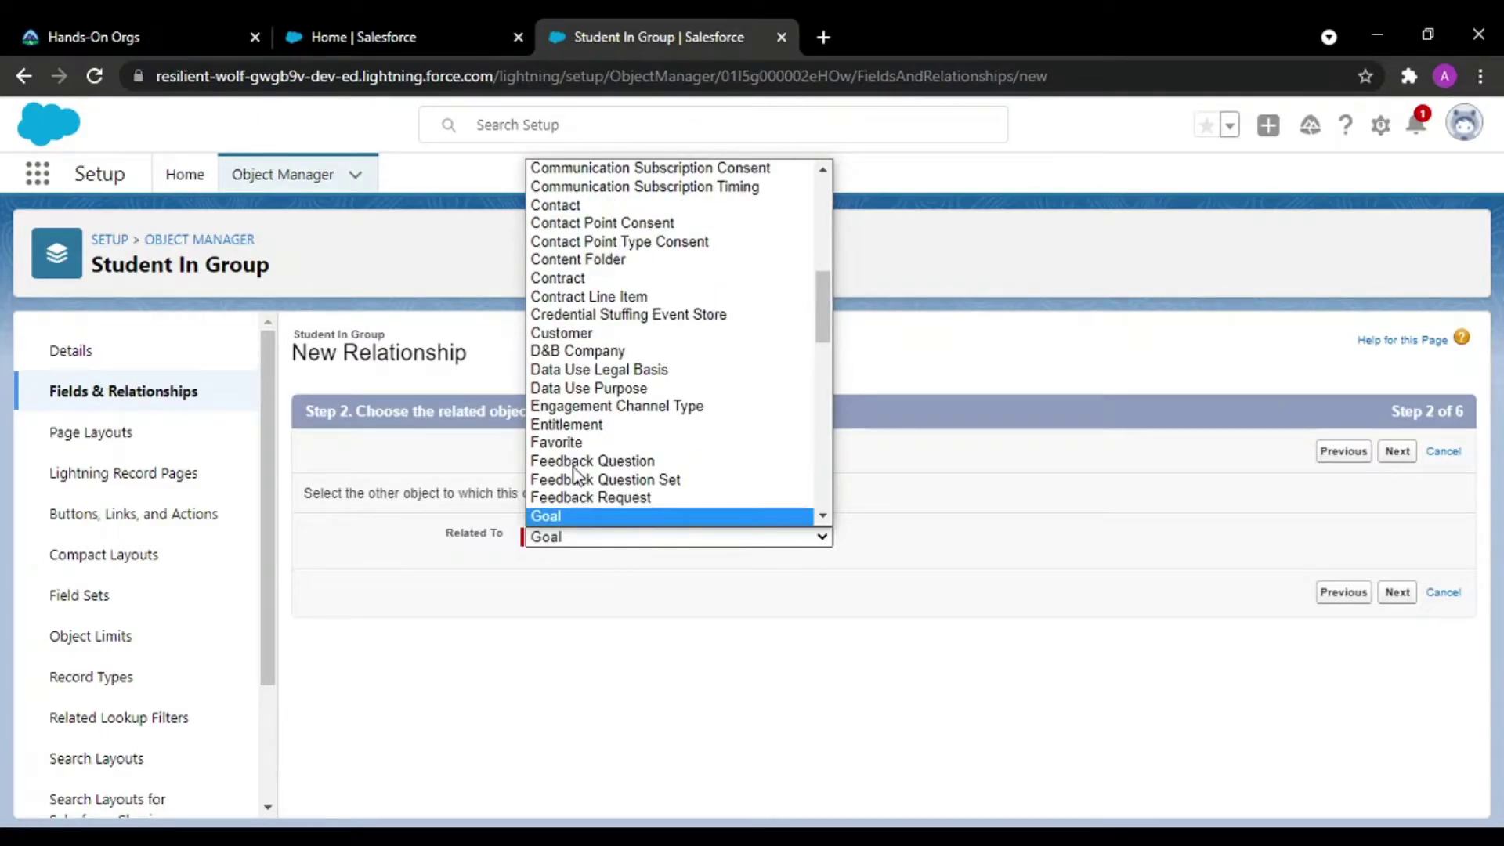
key("g")
key("g")
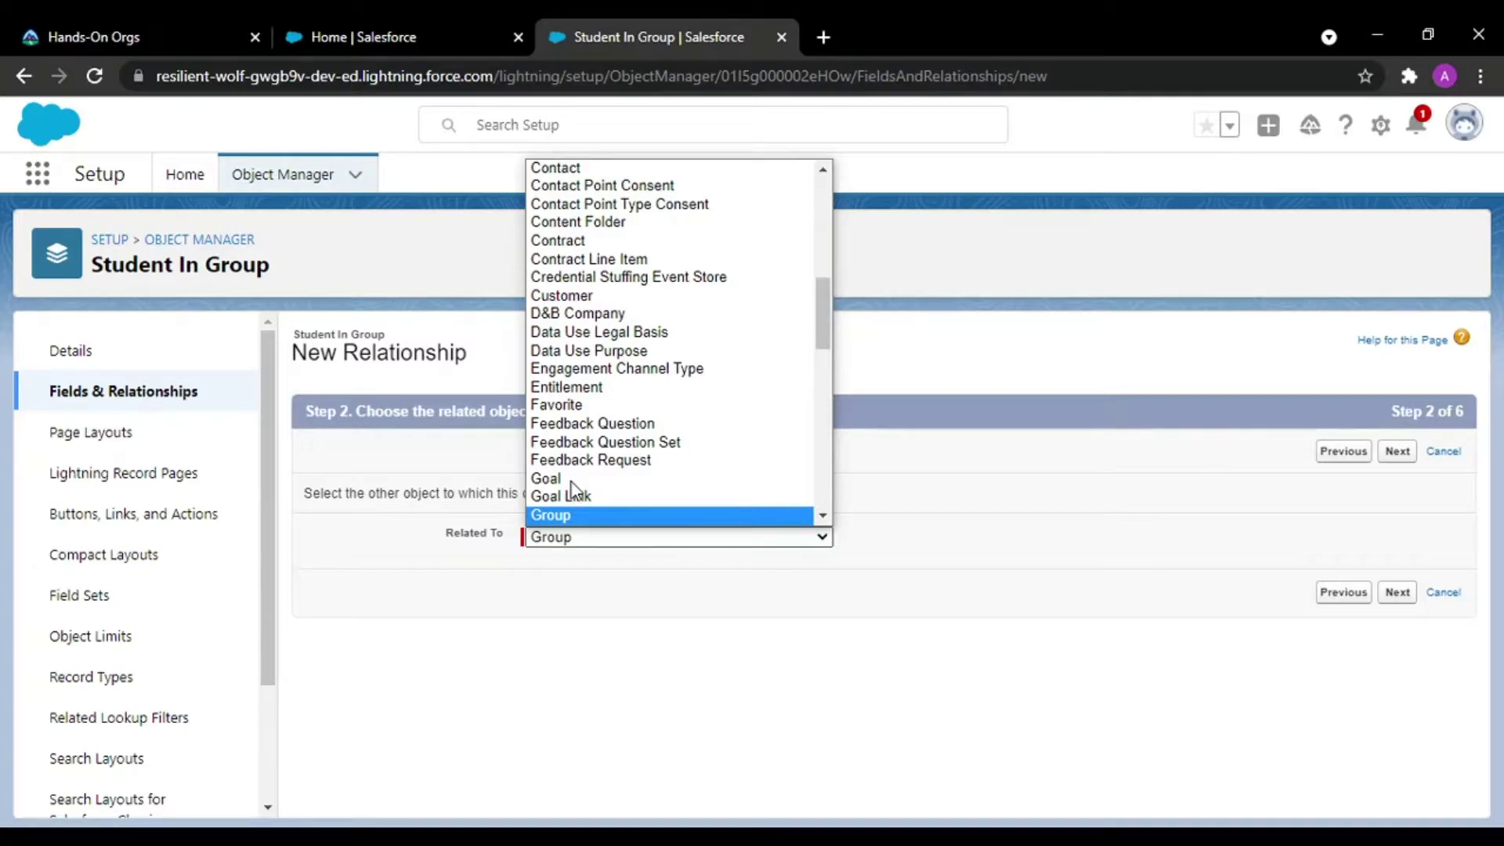
key("s")
key("s")
key("s")
key("s")
key("s")
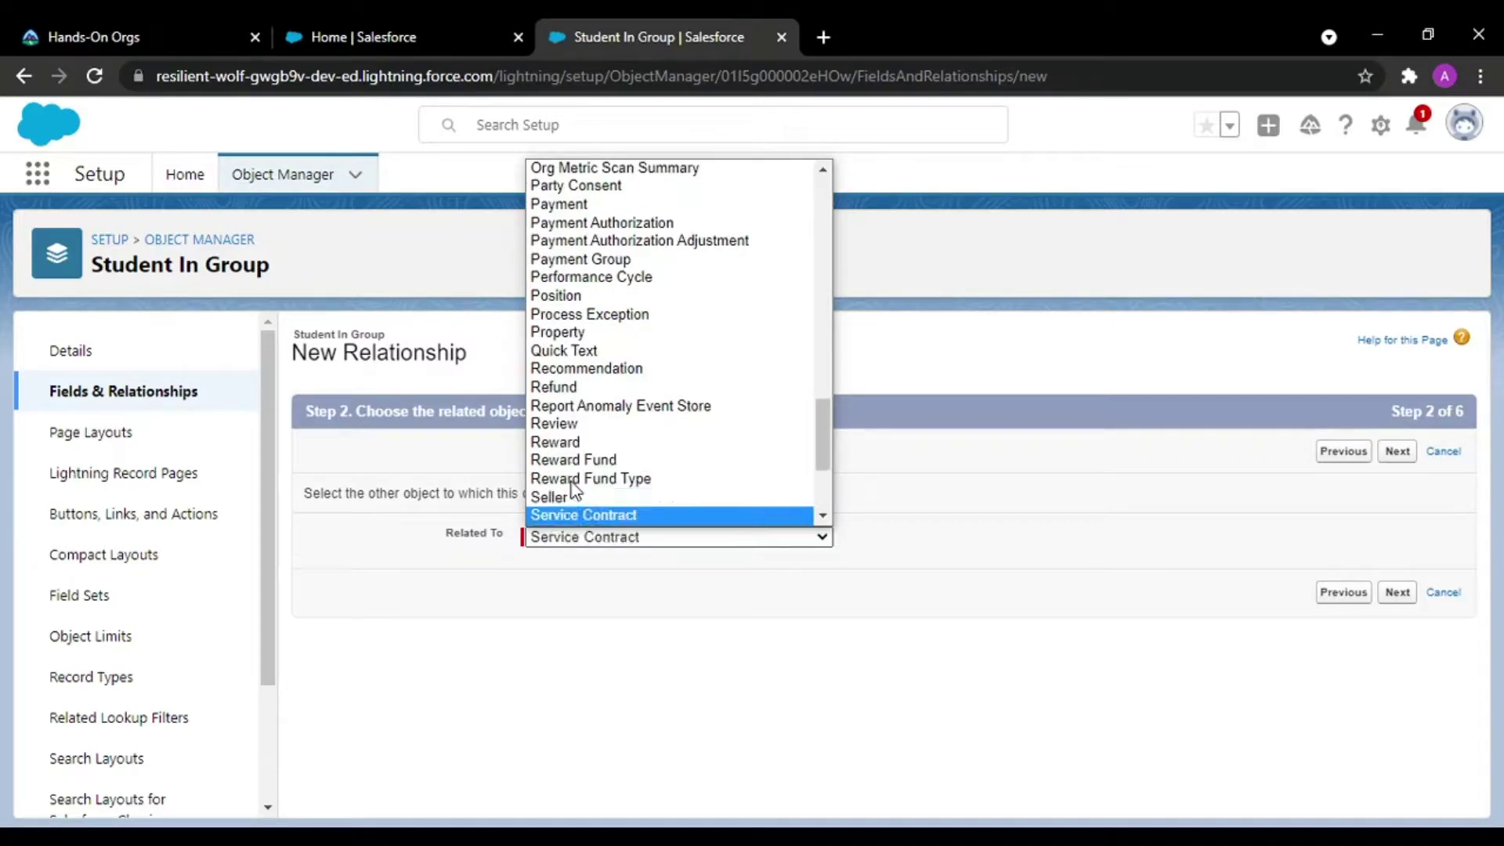
key("s")
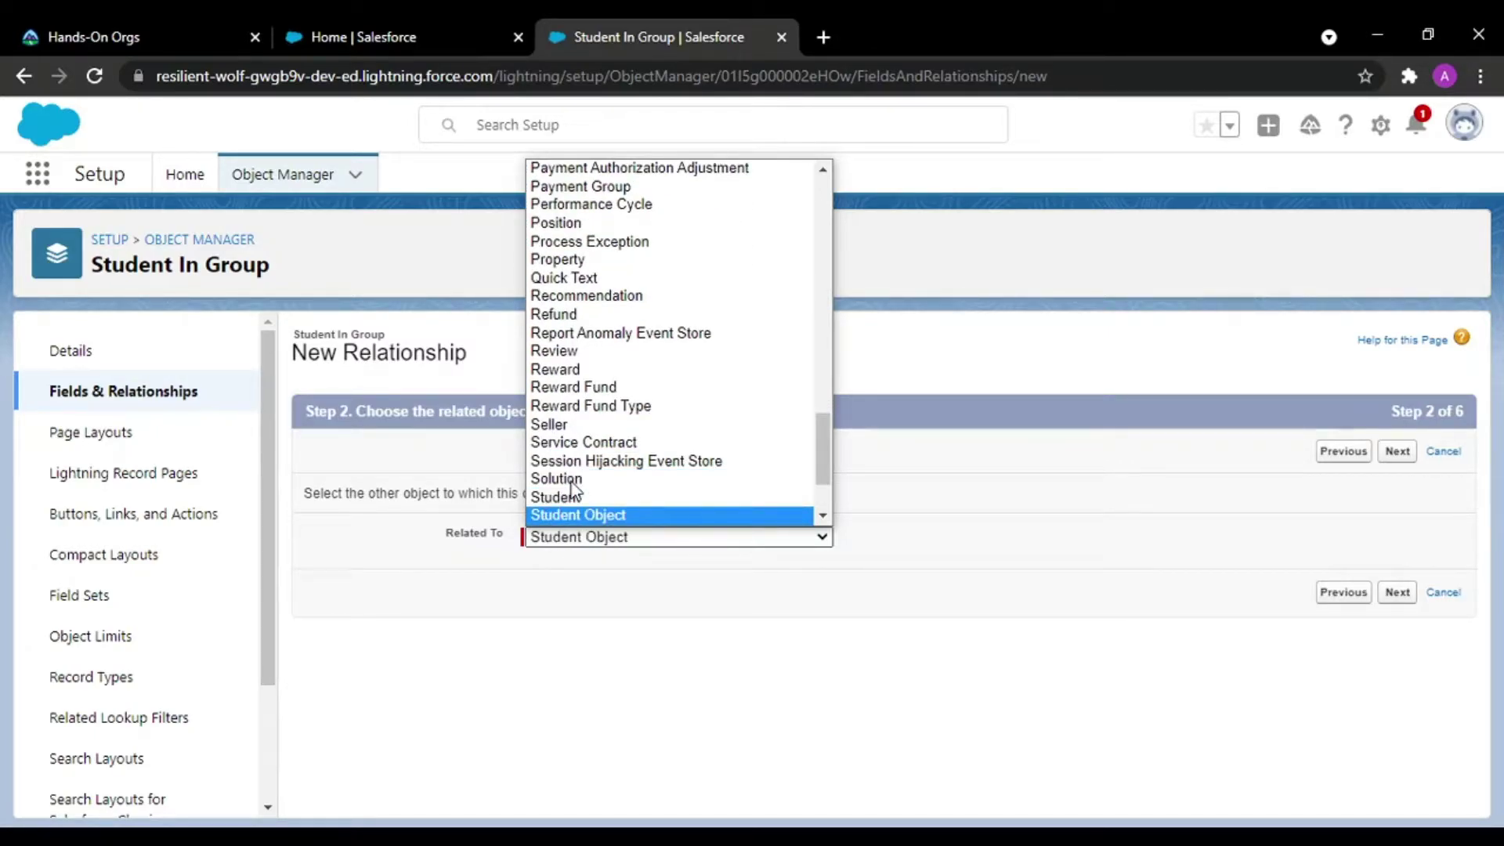
left_click(557, 499)
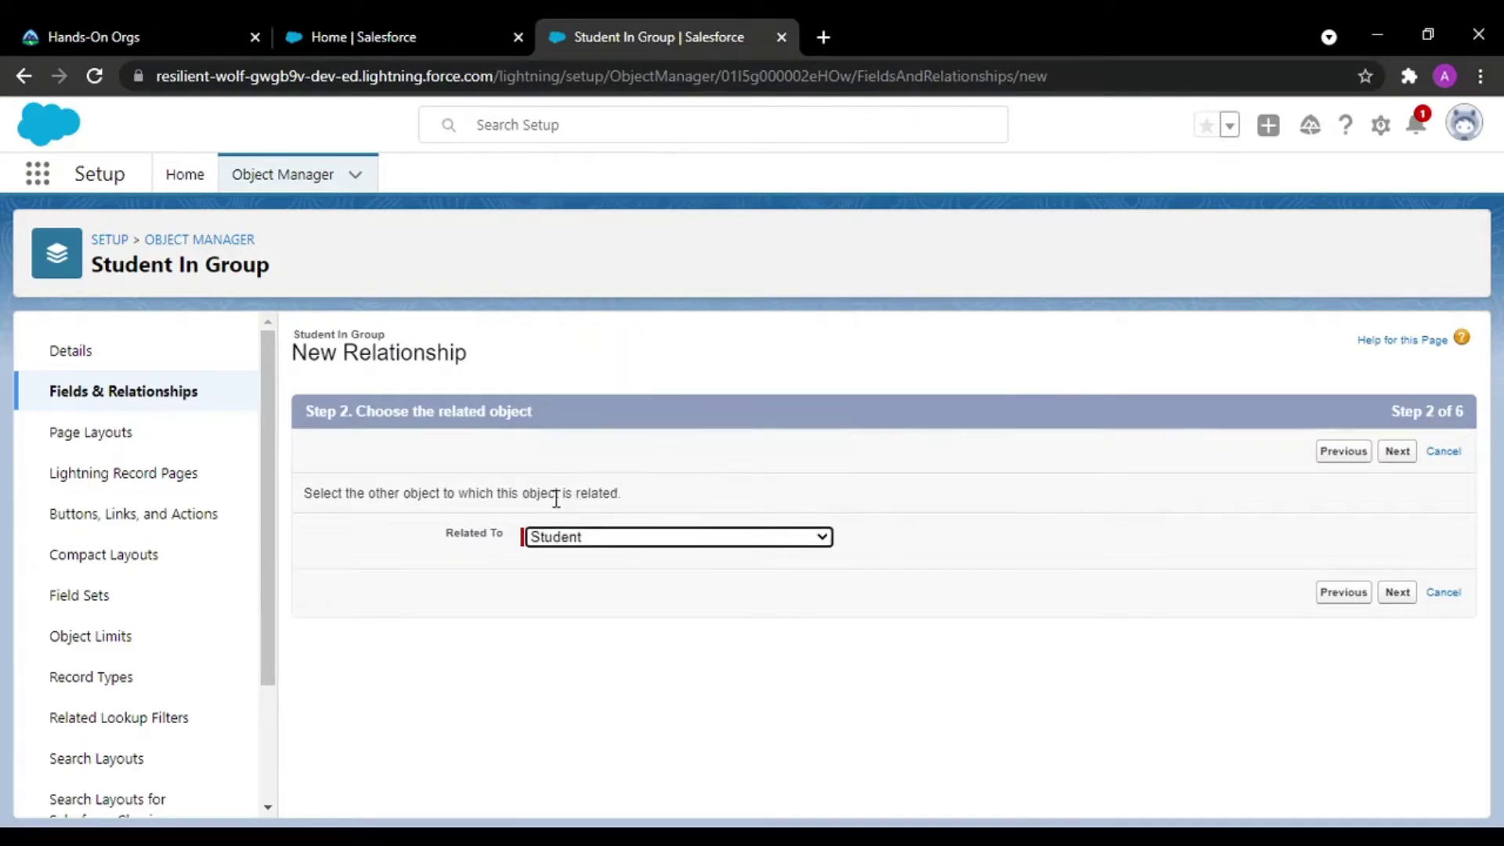
left_click(1392, 593)
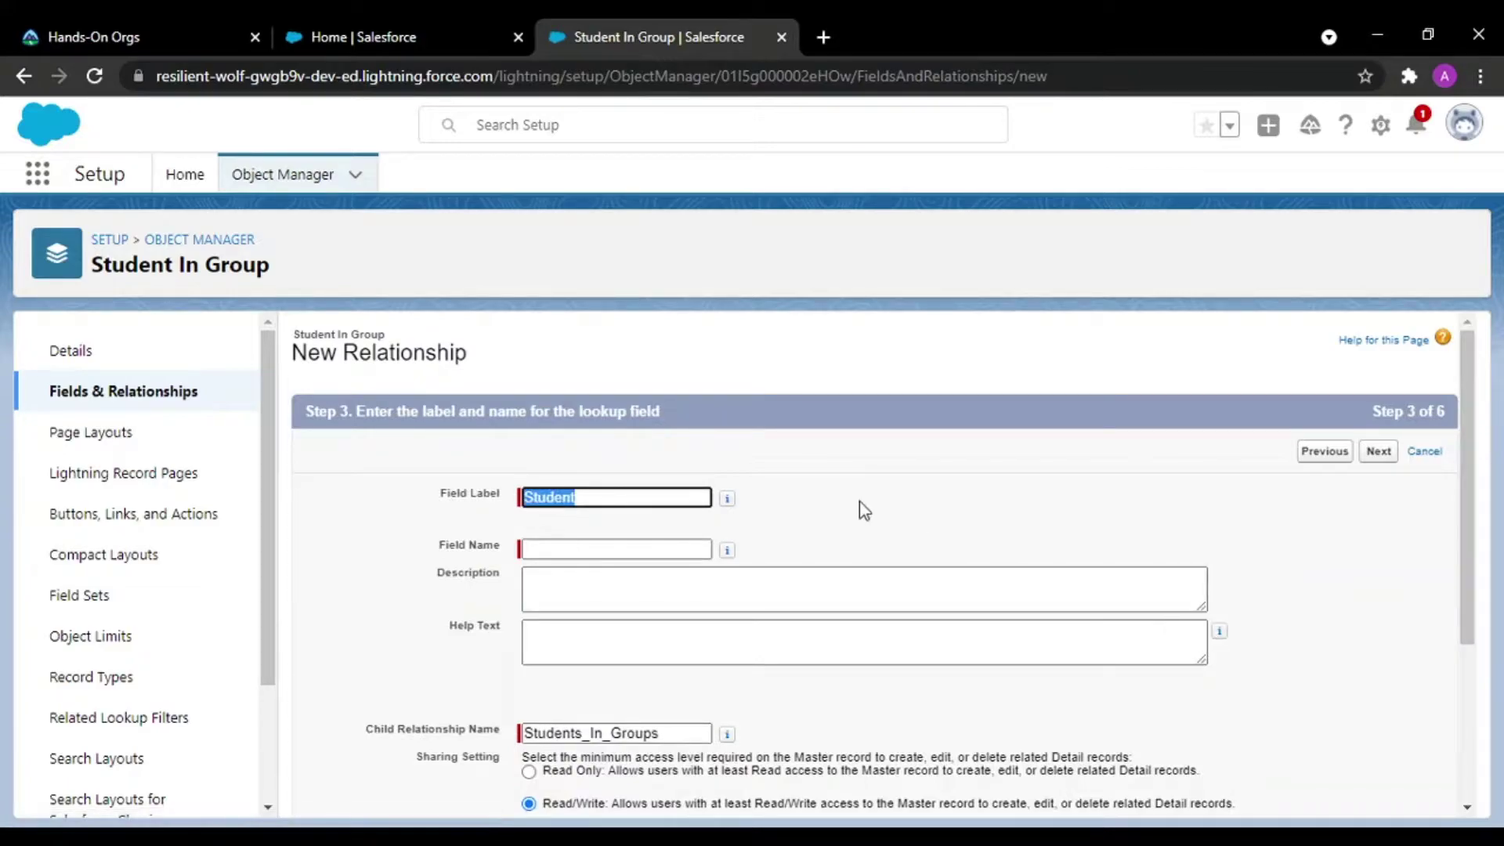
Step: Fill in the field name Student, accept the remaining relationship defaults, and save the field while starting another new one
left_click(572, 548)
left_click(1121, 553)
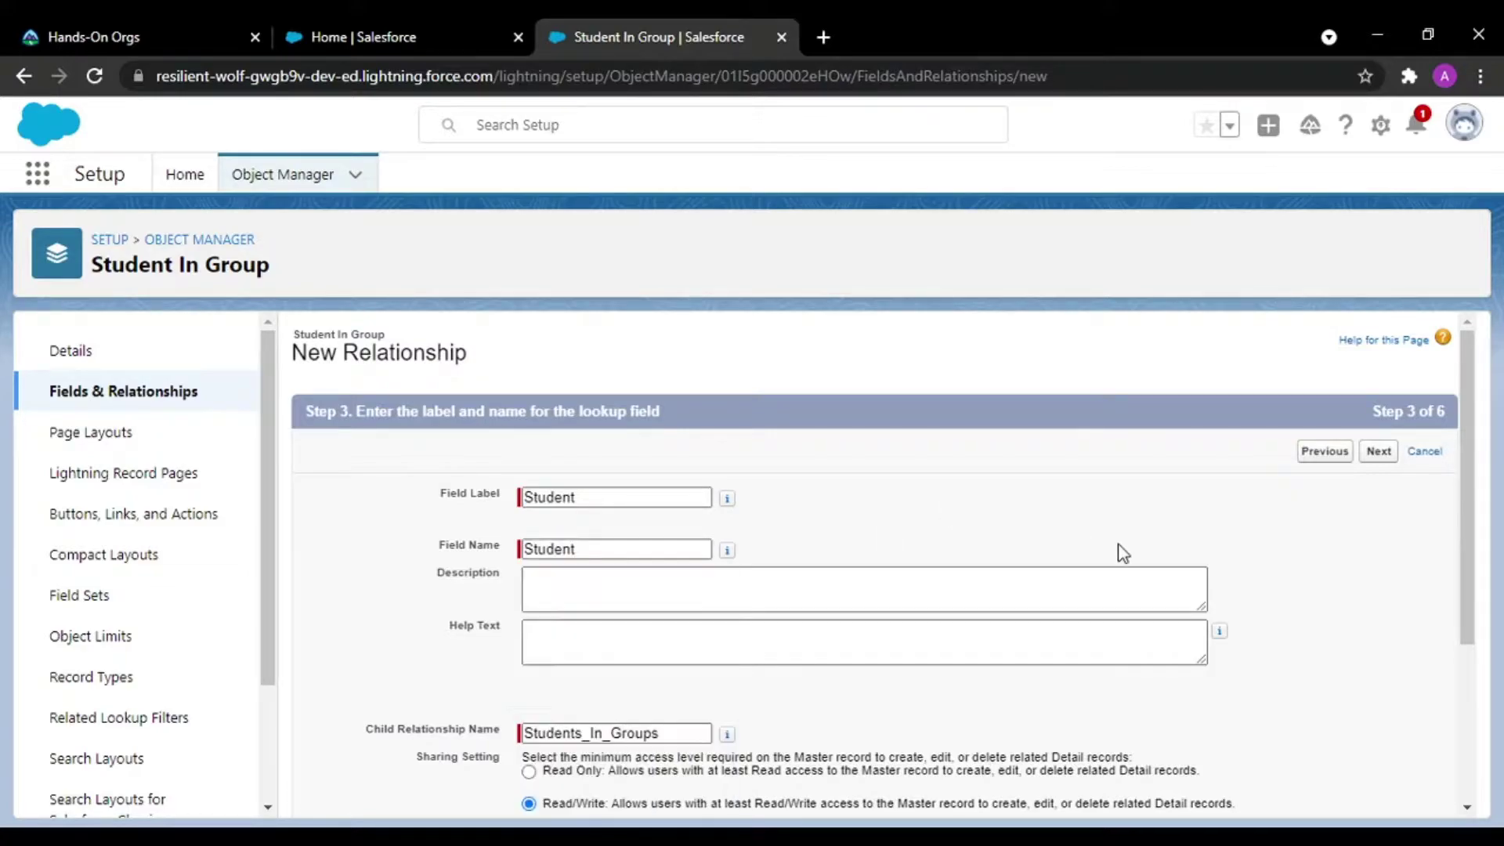
scroll(1121, 554, "down", 3)
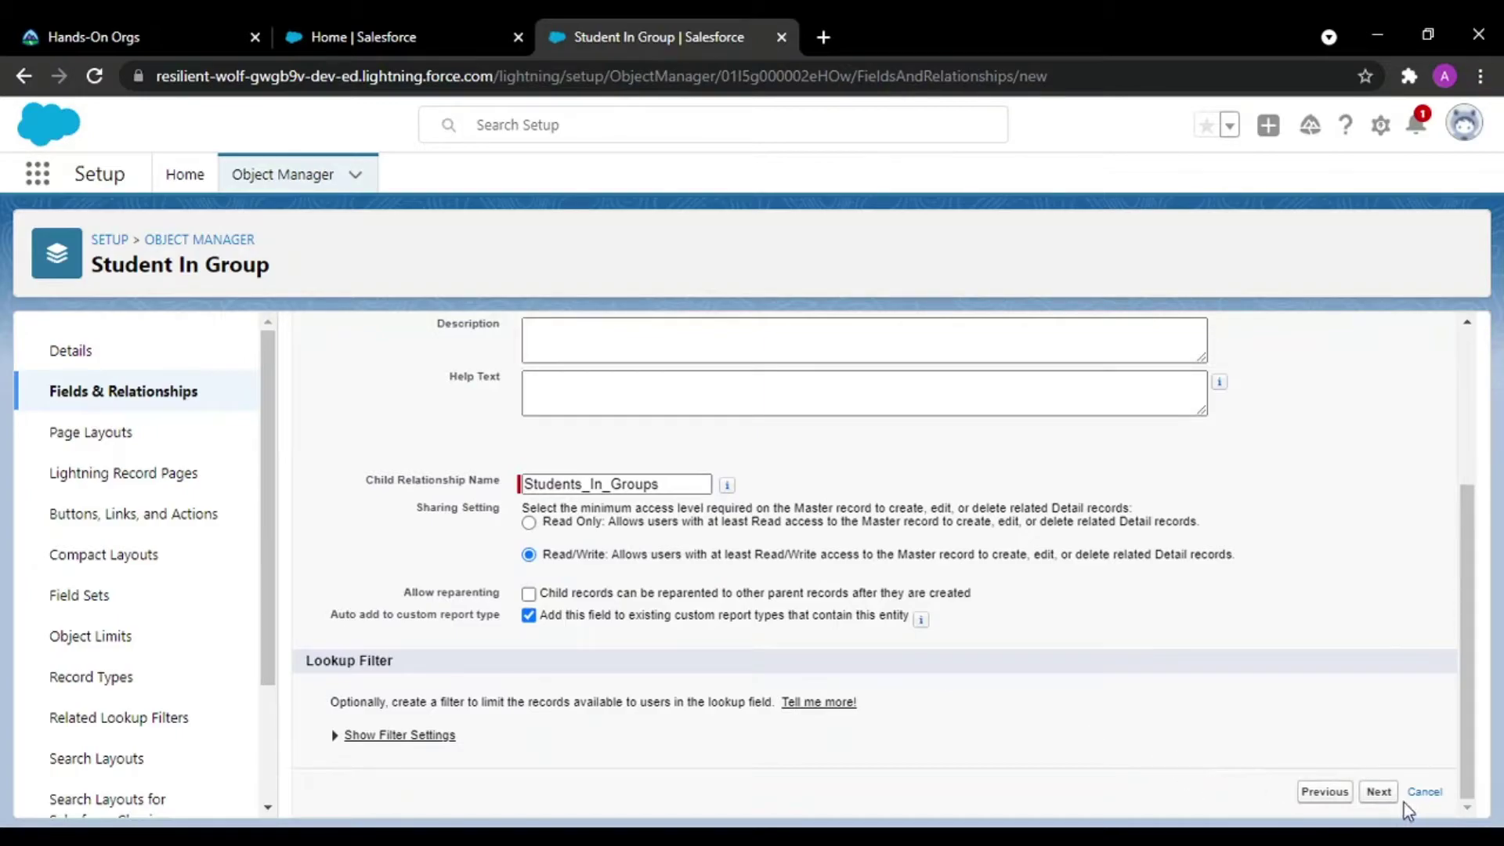
left_click(1379, 791)
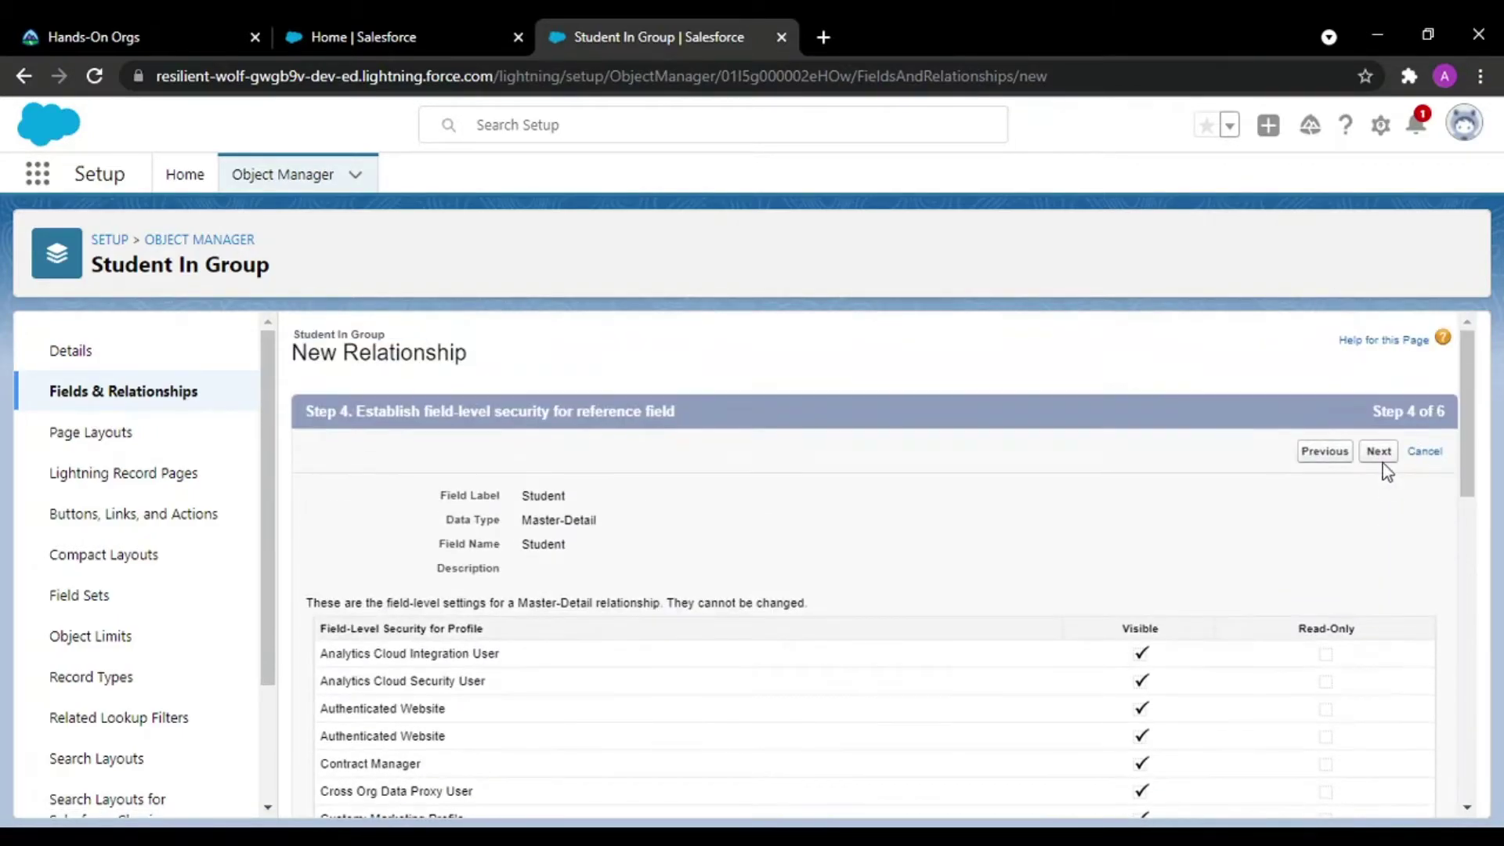
left_click(1380, 458)
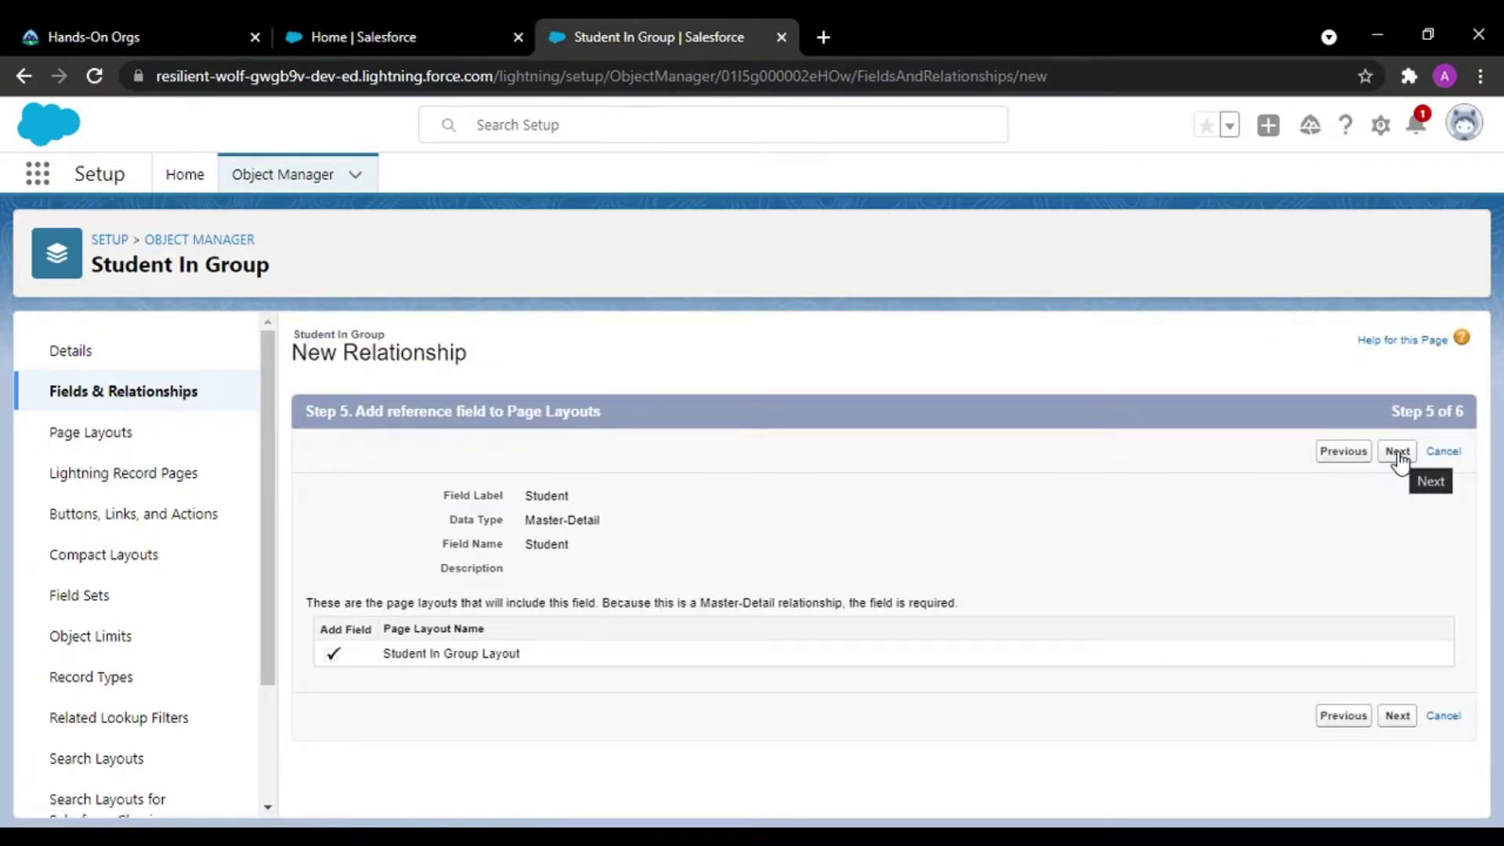
left_click(1398, 452)
left_click(1308, 462)
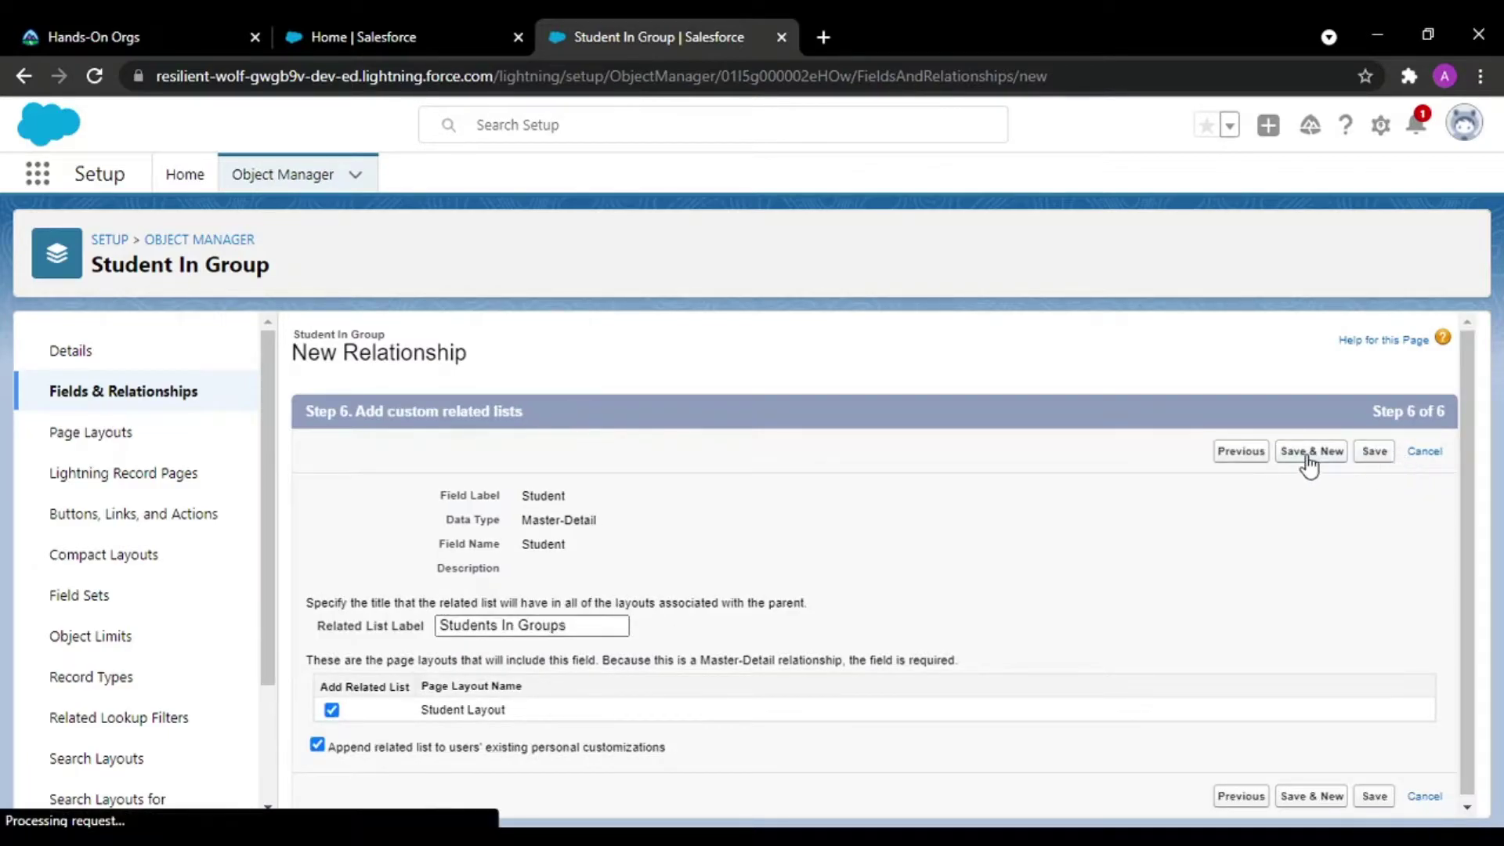
Step: Choose Master-Detail Relationship as the data type of the second custom field and continue to the related object
scroll(364, 570, "down", 3)
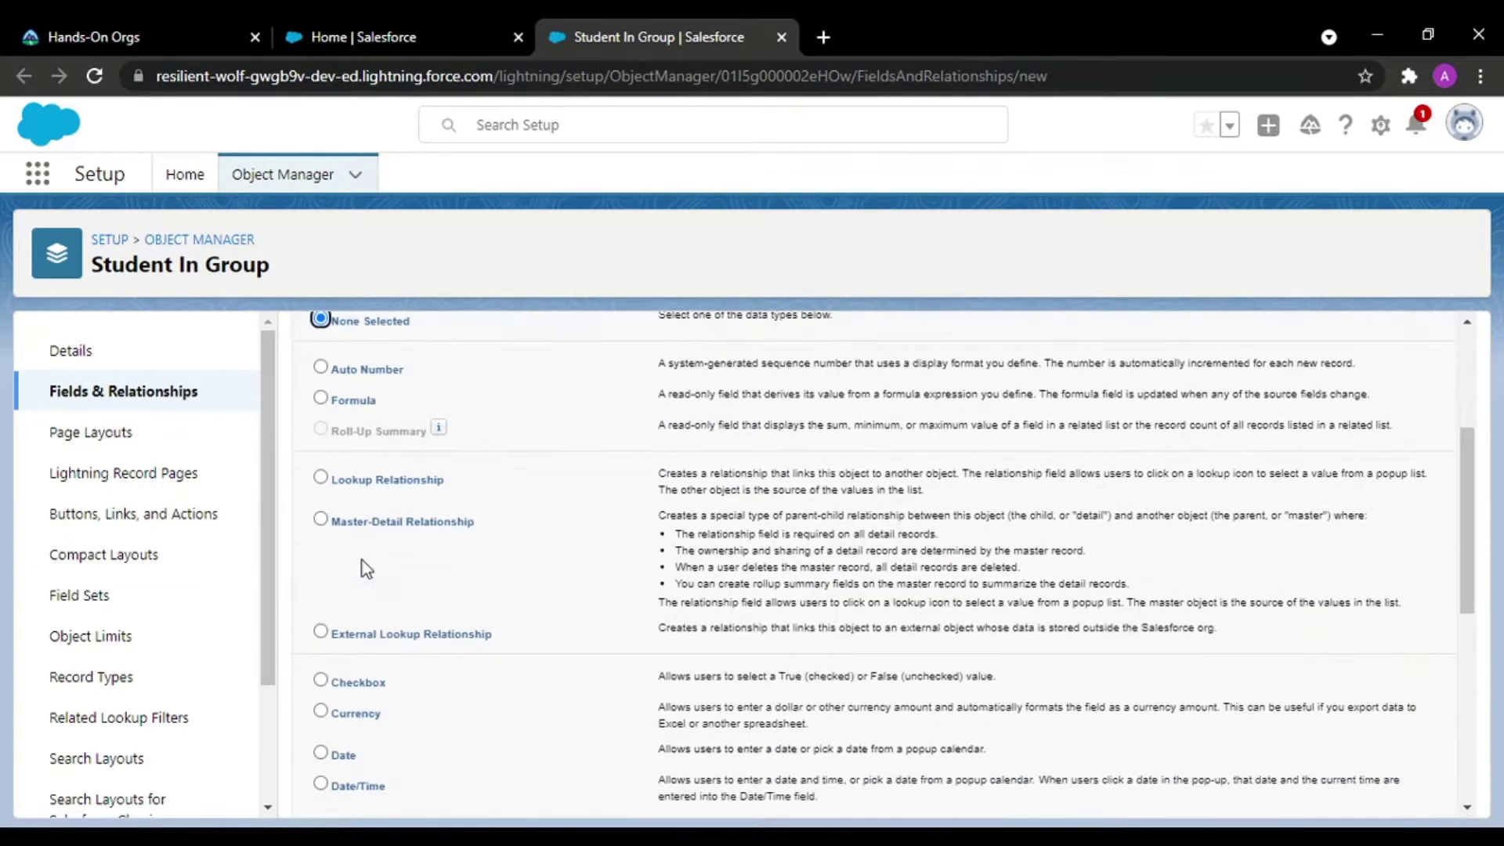
left_click(322, 520)
scroll(1329, 533, "up", 3)
left_click(1378, 453)
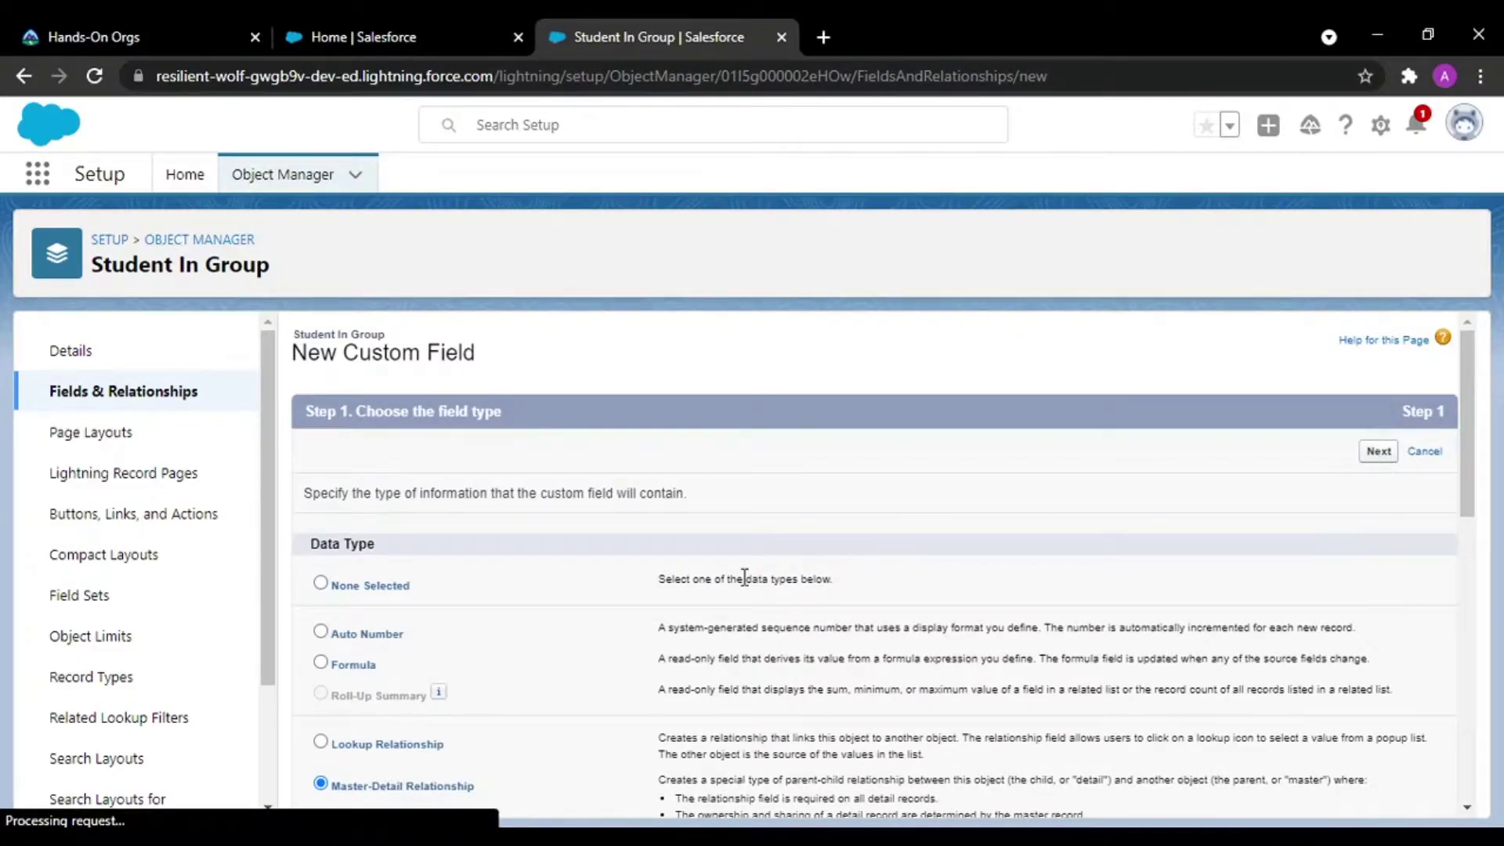
Step: Choose Group as the related object of the second master-detail relationship and continue to its label and name settings
left_click(597, 538)
type("ser")
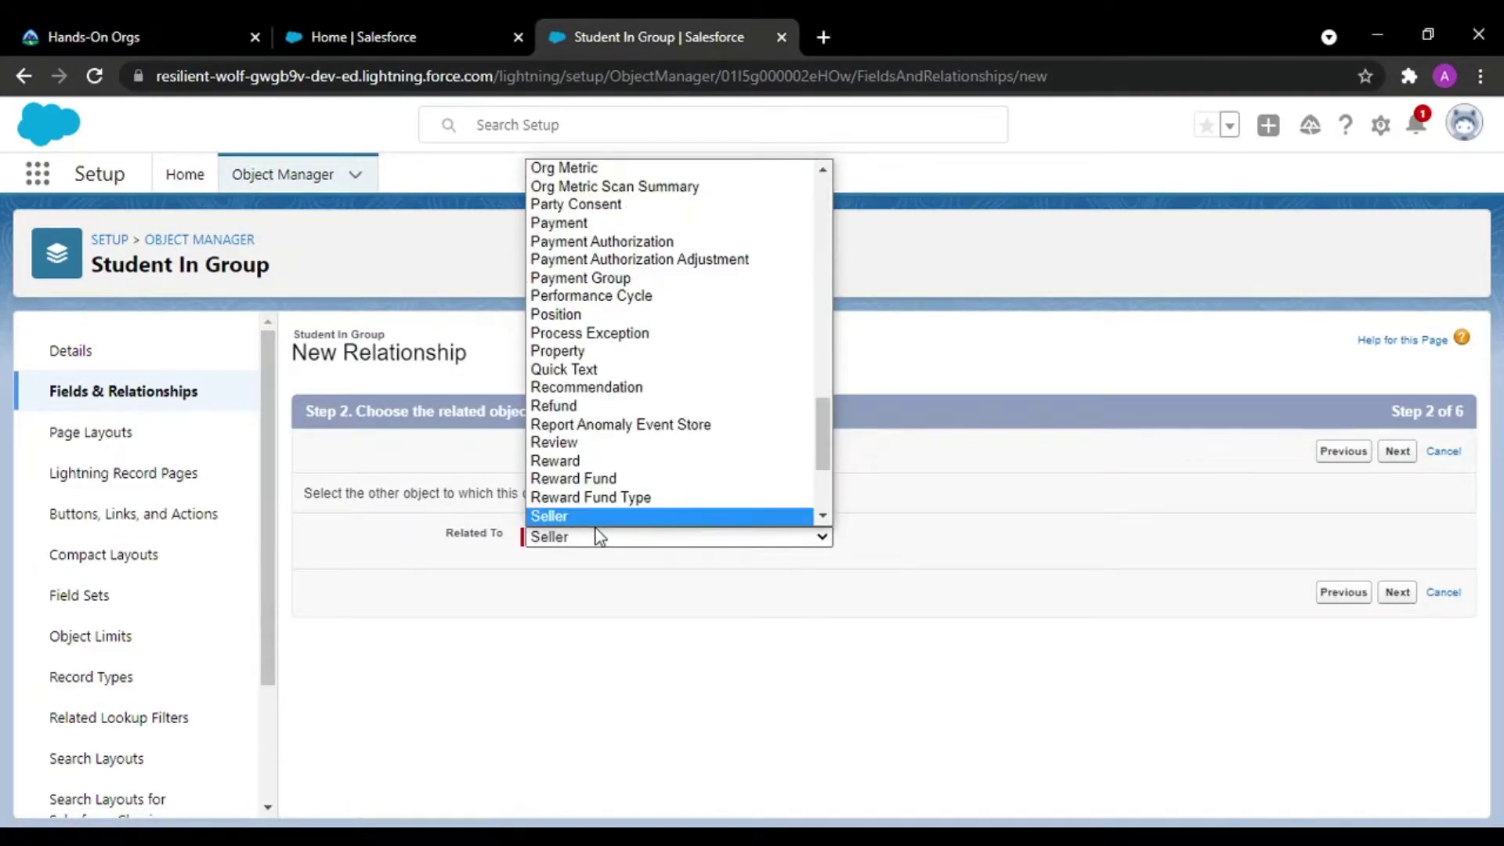
key("Down")
key("Down")
key("Down")
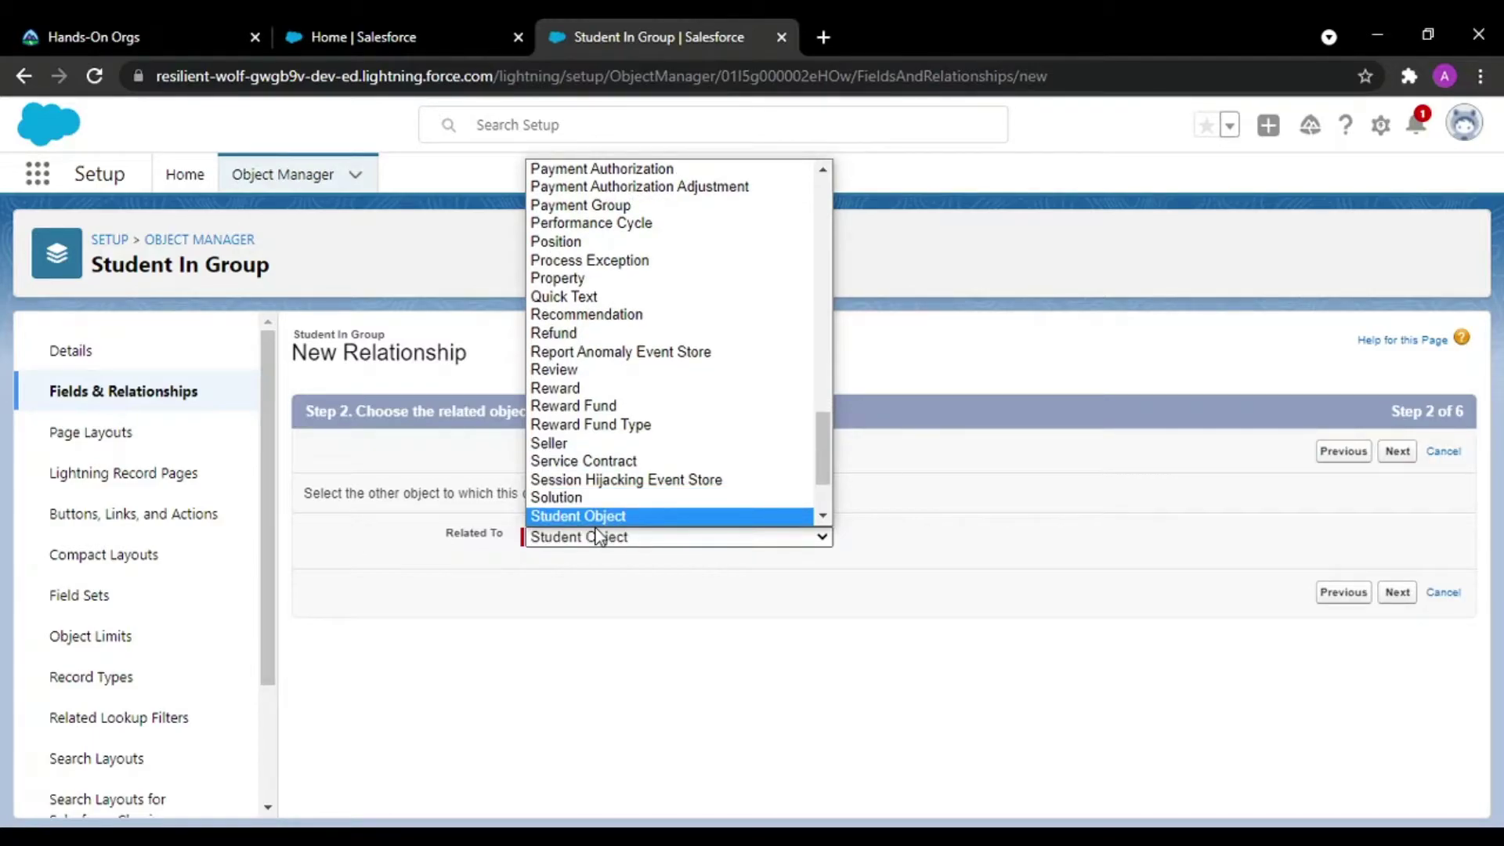
type("g")
key("Down")
key("Down")
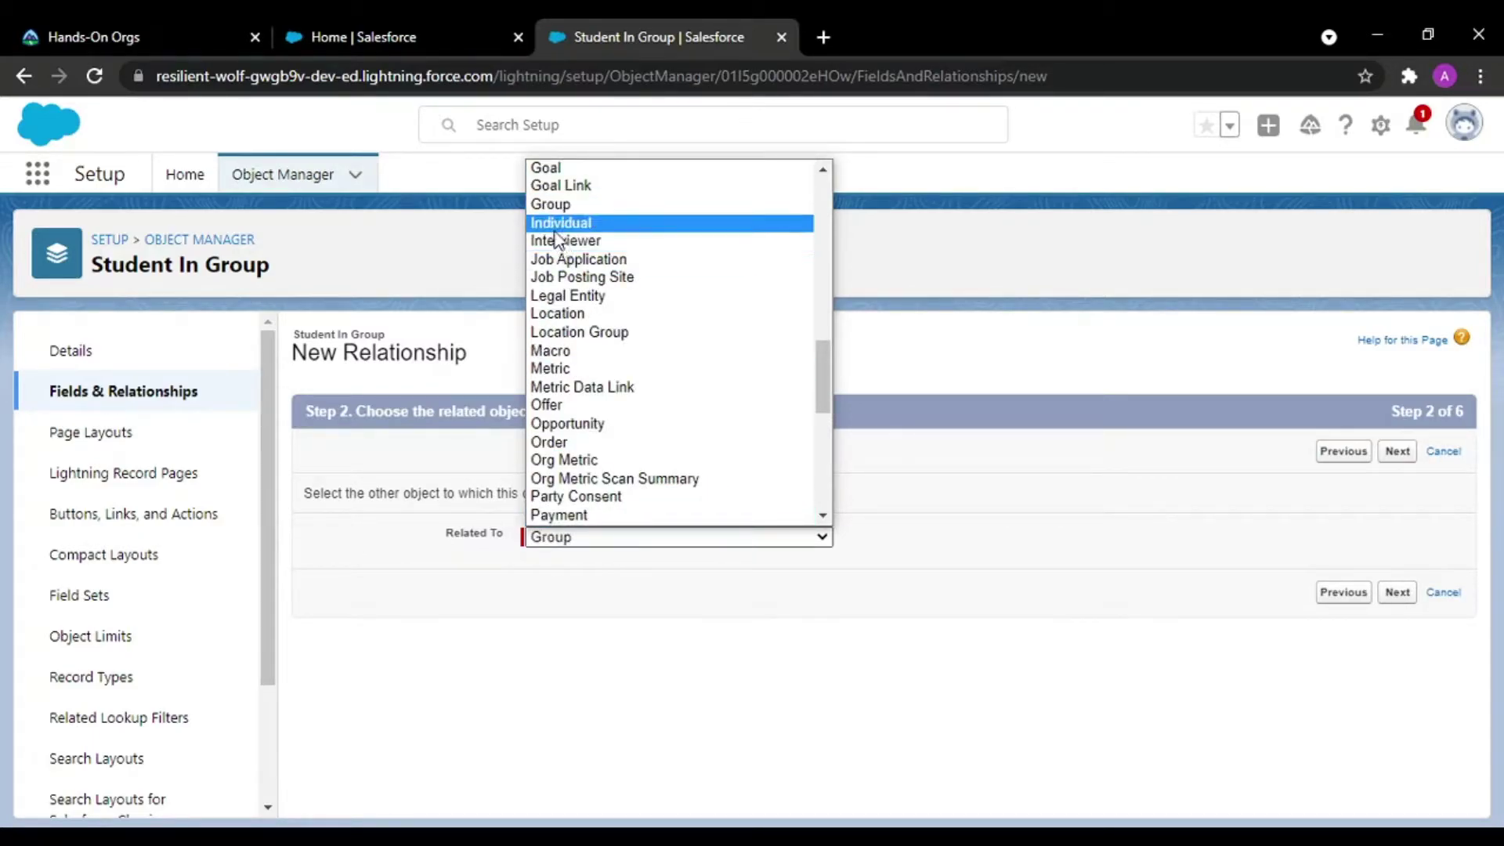
left_click(556, 202)
left_click(1394, 593)
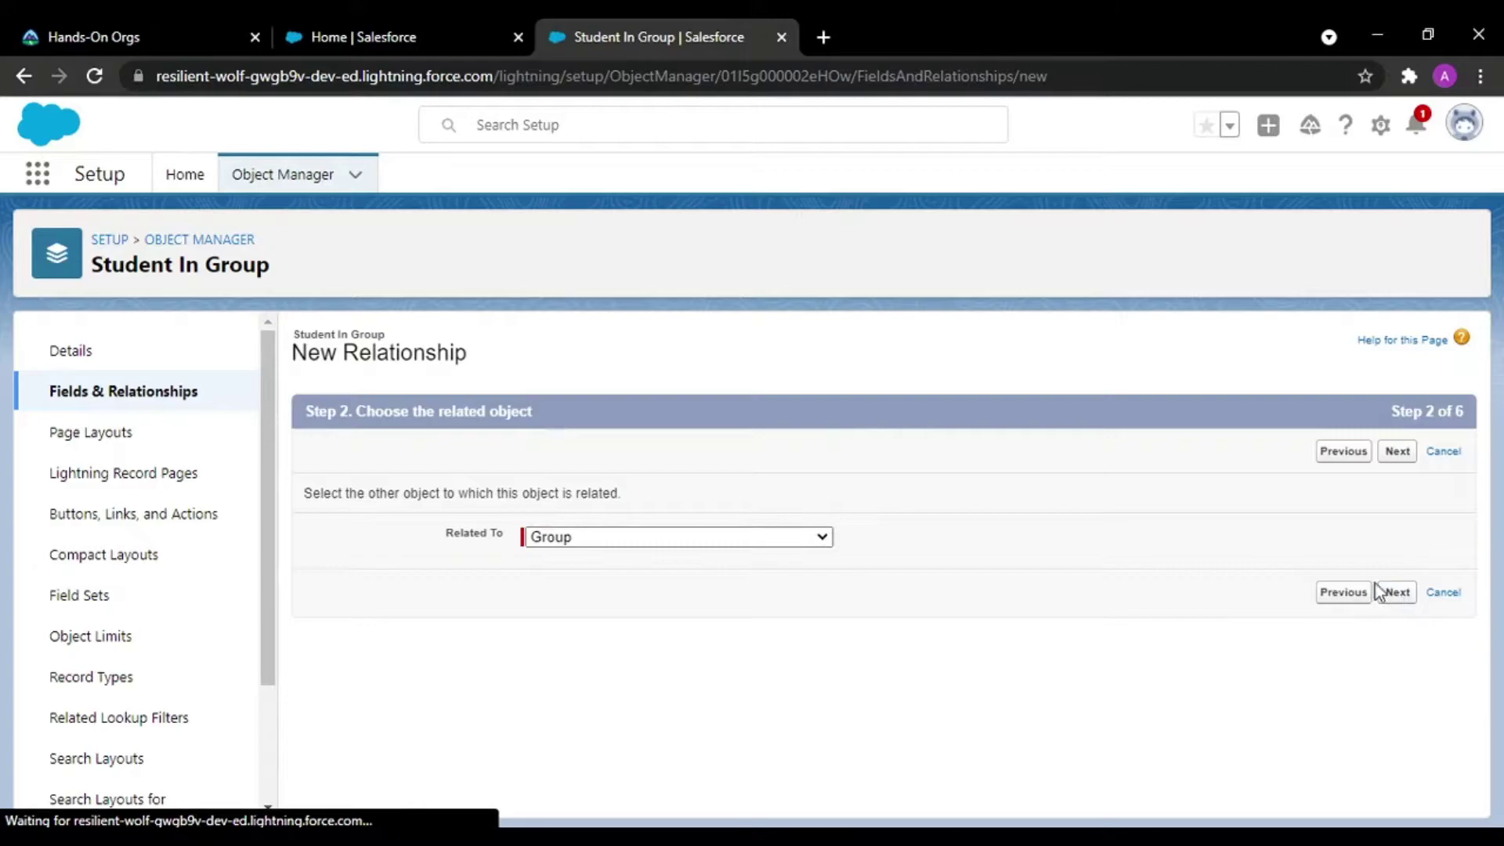
Step: Accept the default name, security, page layout and related list settings for the Group relationship field and save it
left_click(616, 548)
scroll(983, 524, "down", 3)
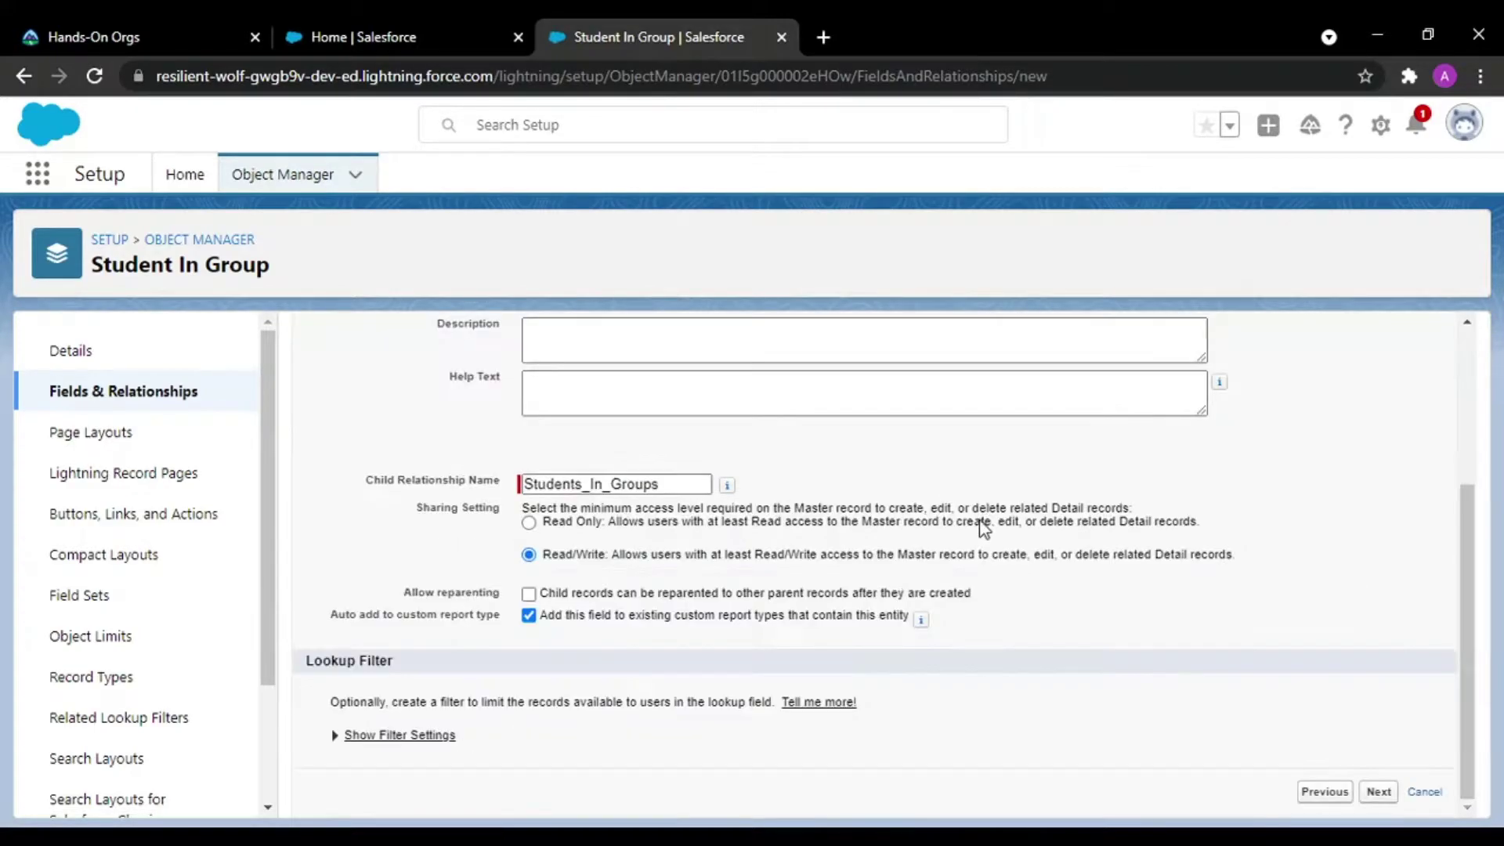
left_click(1378, 791)
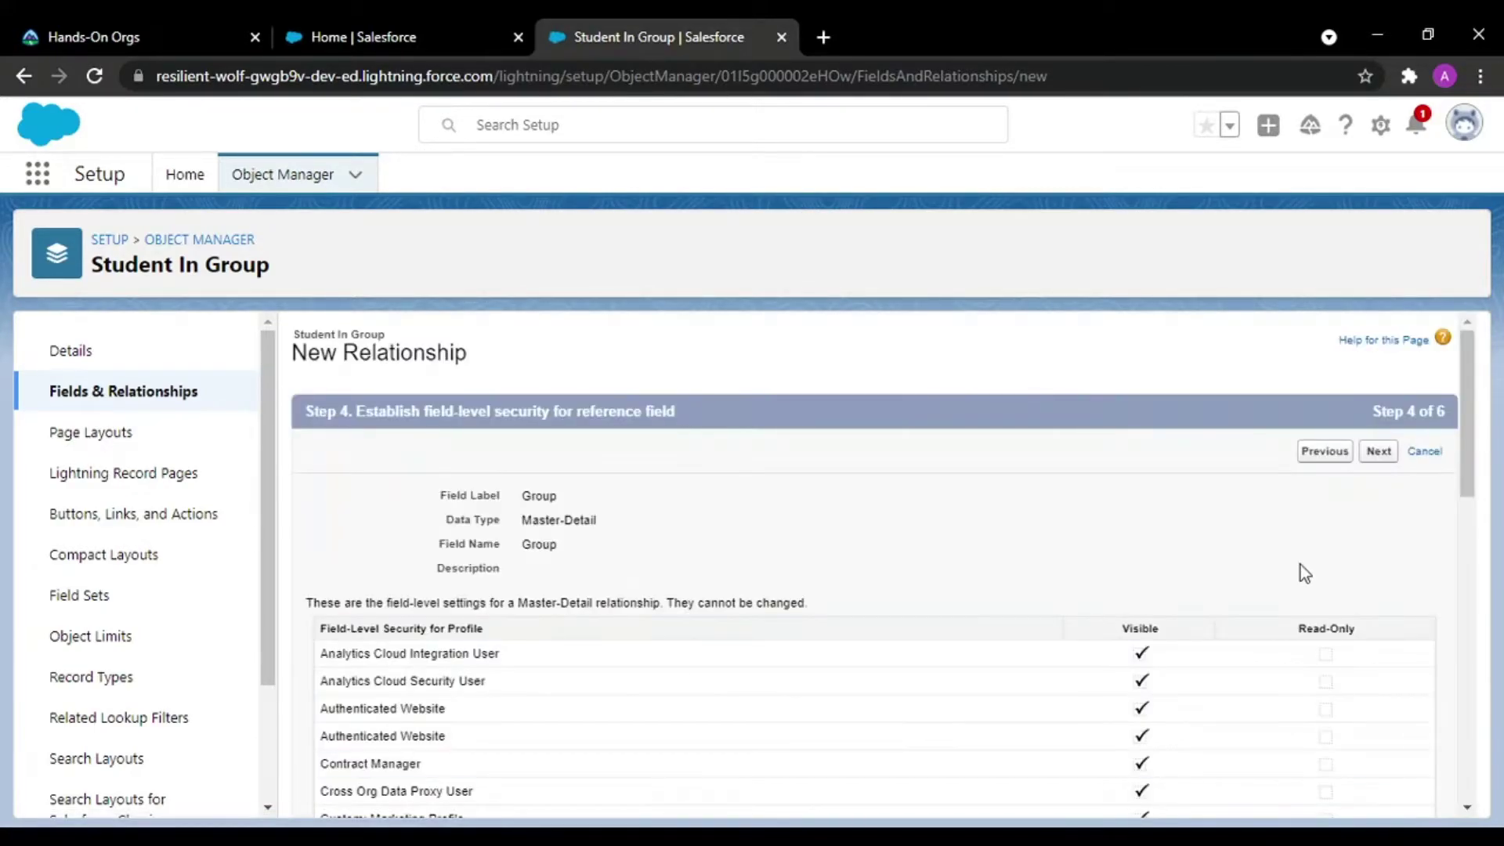
left_click(1380, 452)
left_click(1386, 454)
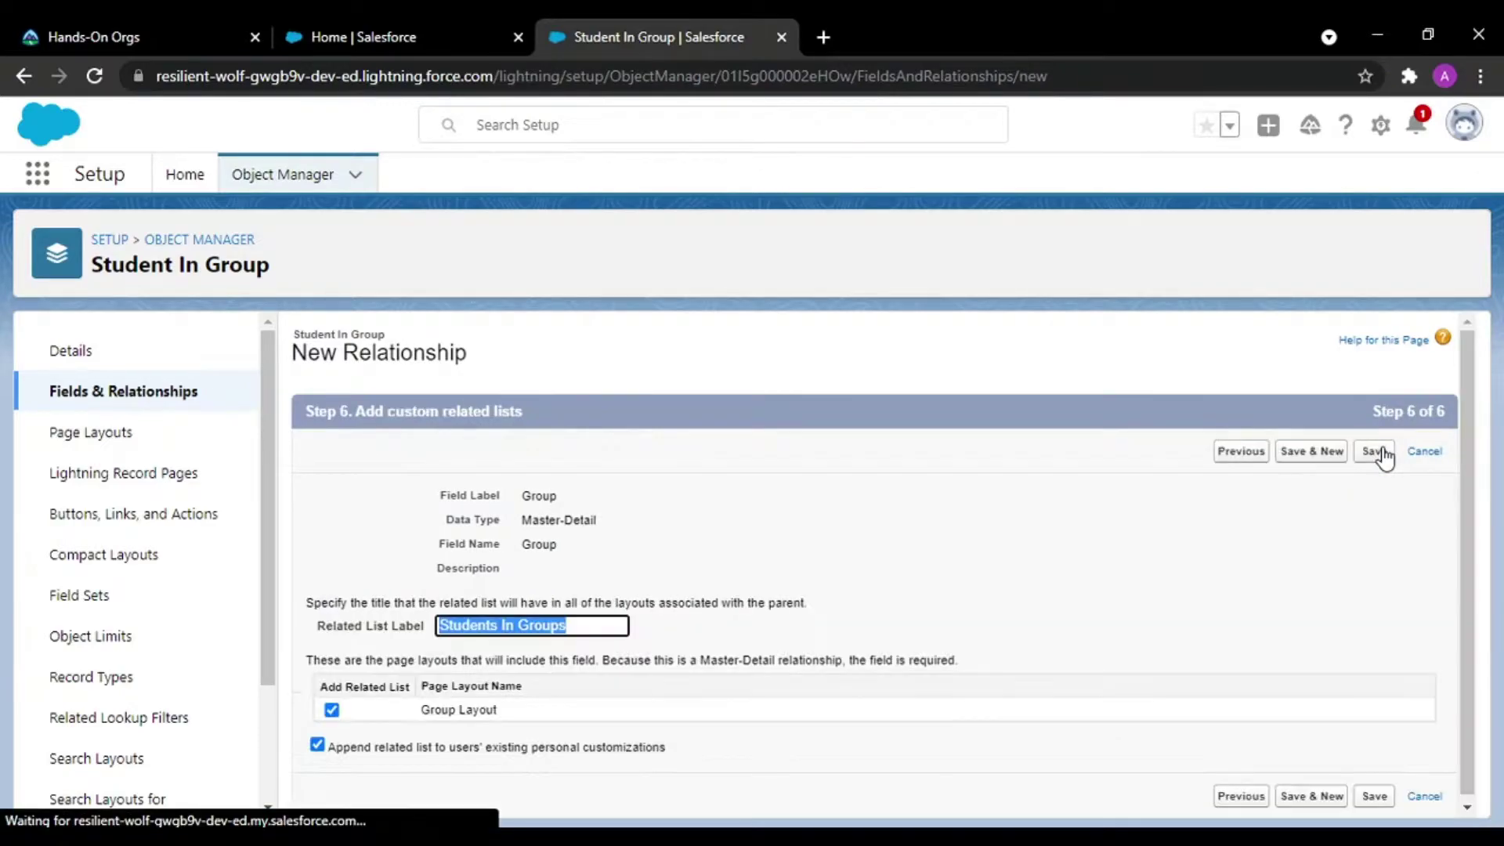
left_click(1374, 452)
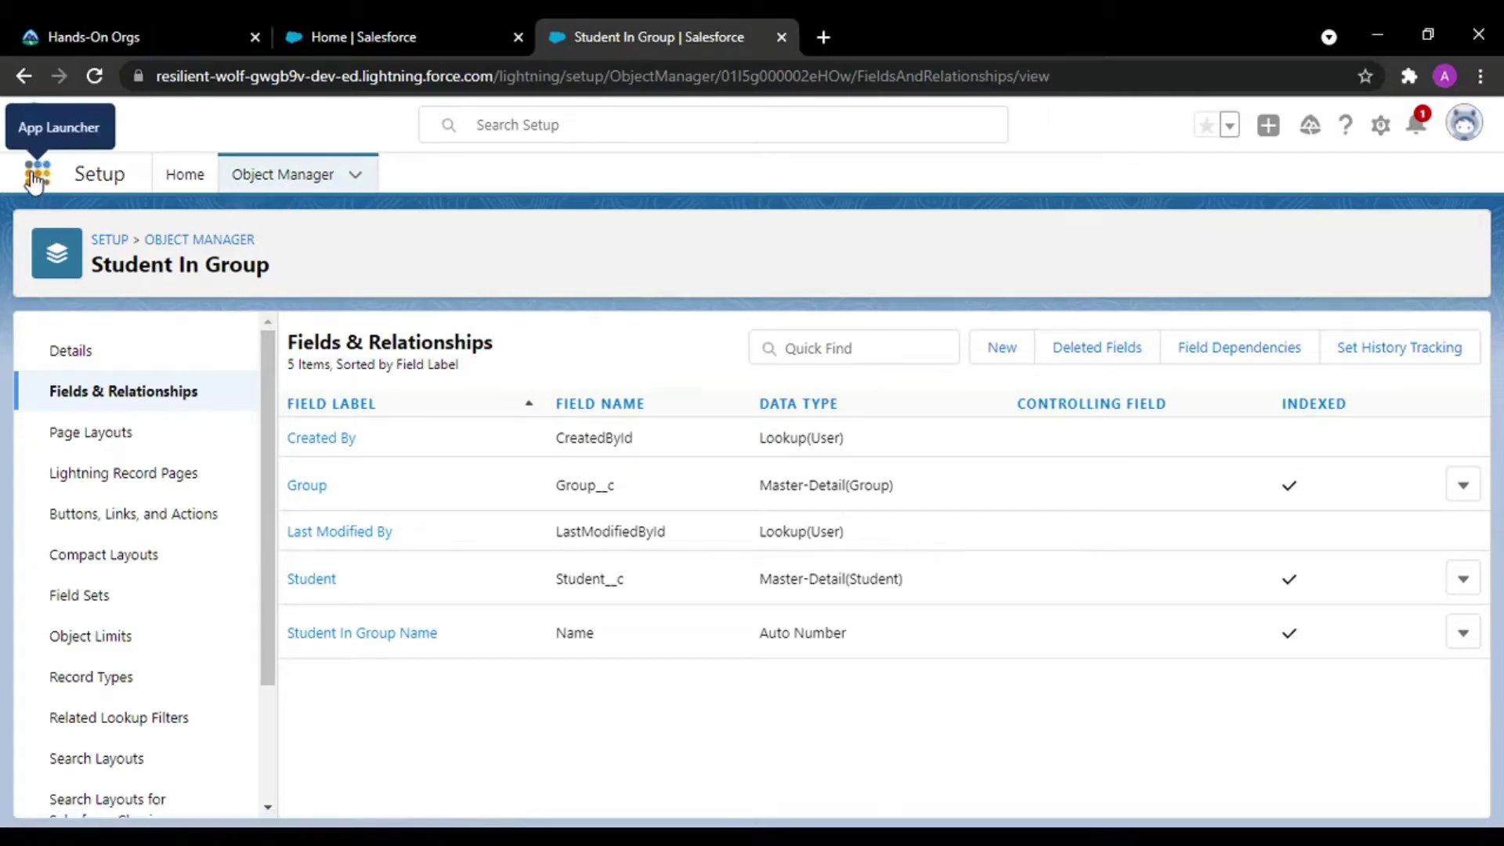
Step: Switch to the already open Salesforce Home page of the Sales app and reload it
left_click(401, 27)
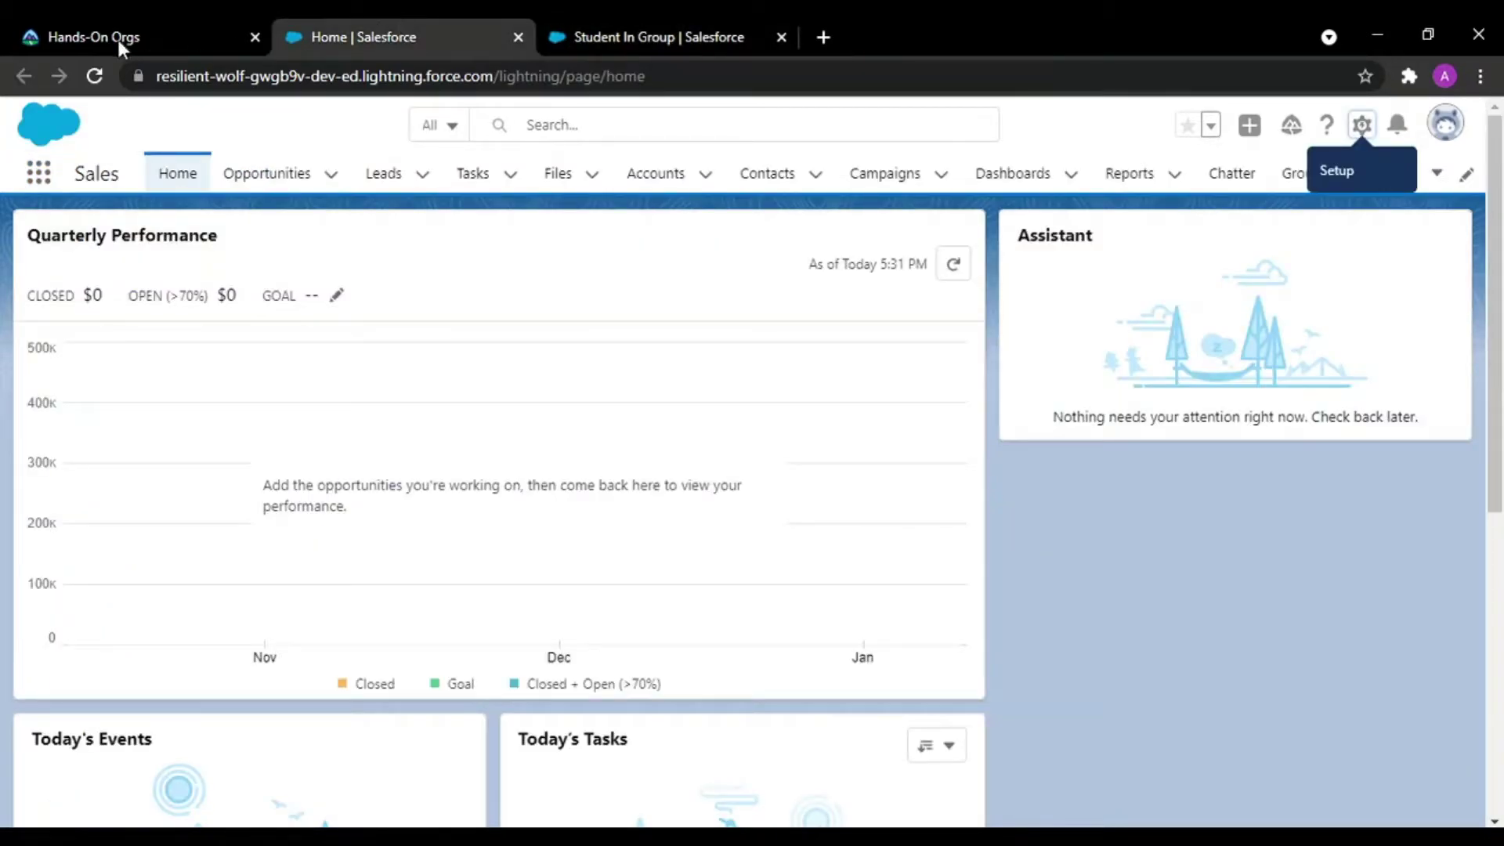
left_click(94, 75)
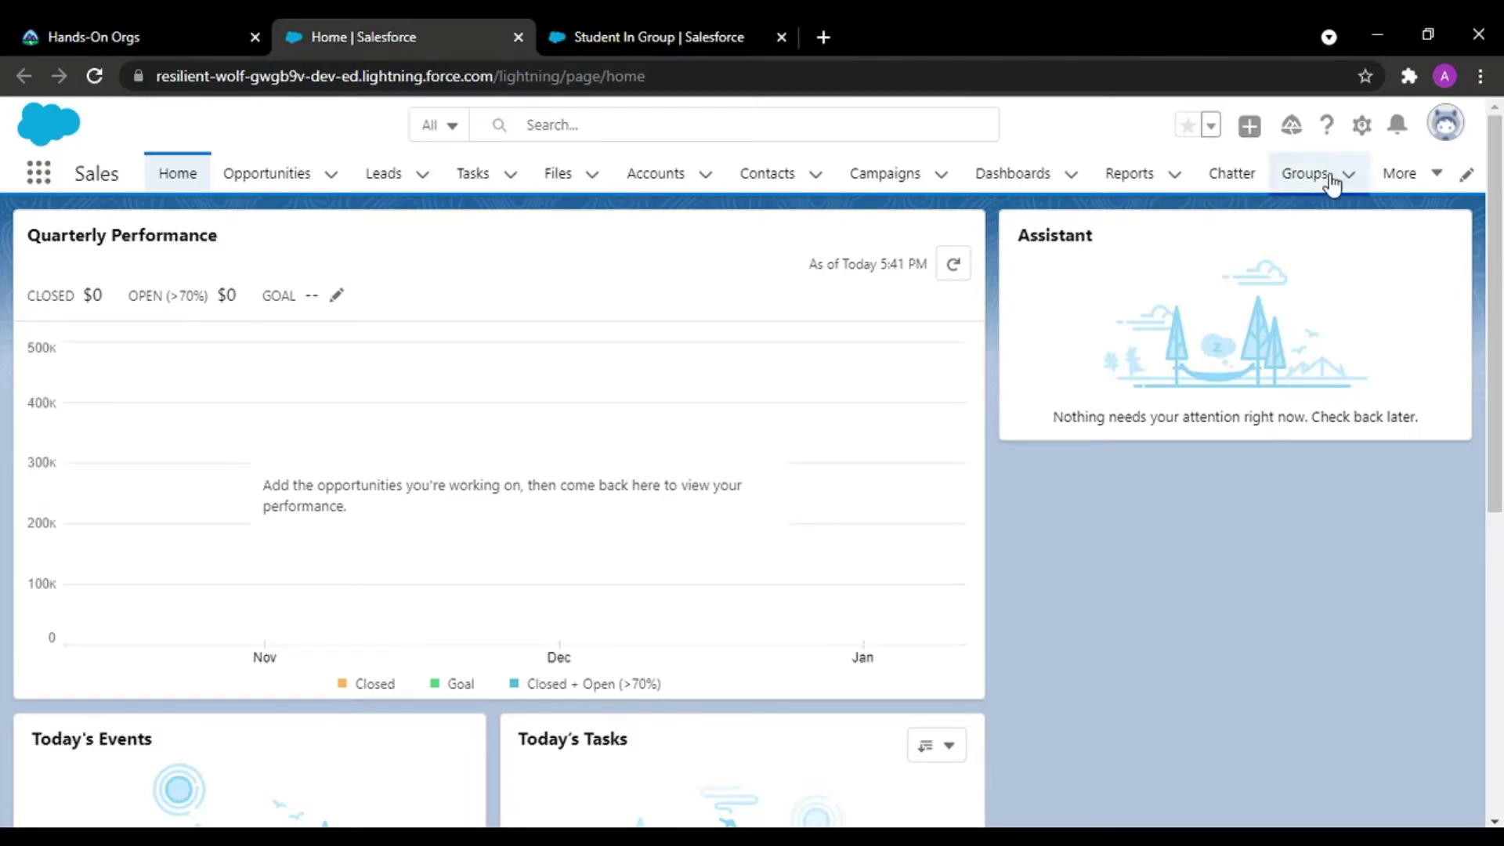
Step: Check the Groups list in the Sales app, return to the object setup, and open the Student Management System app
left_click(1308, 183)
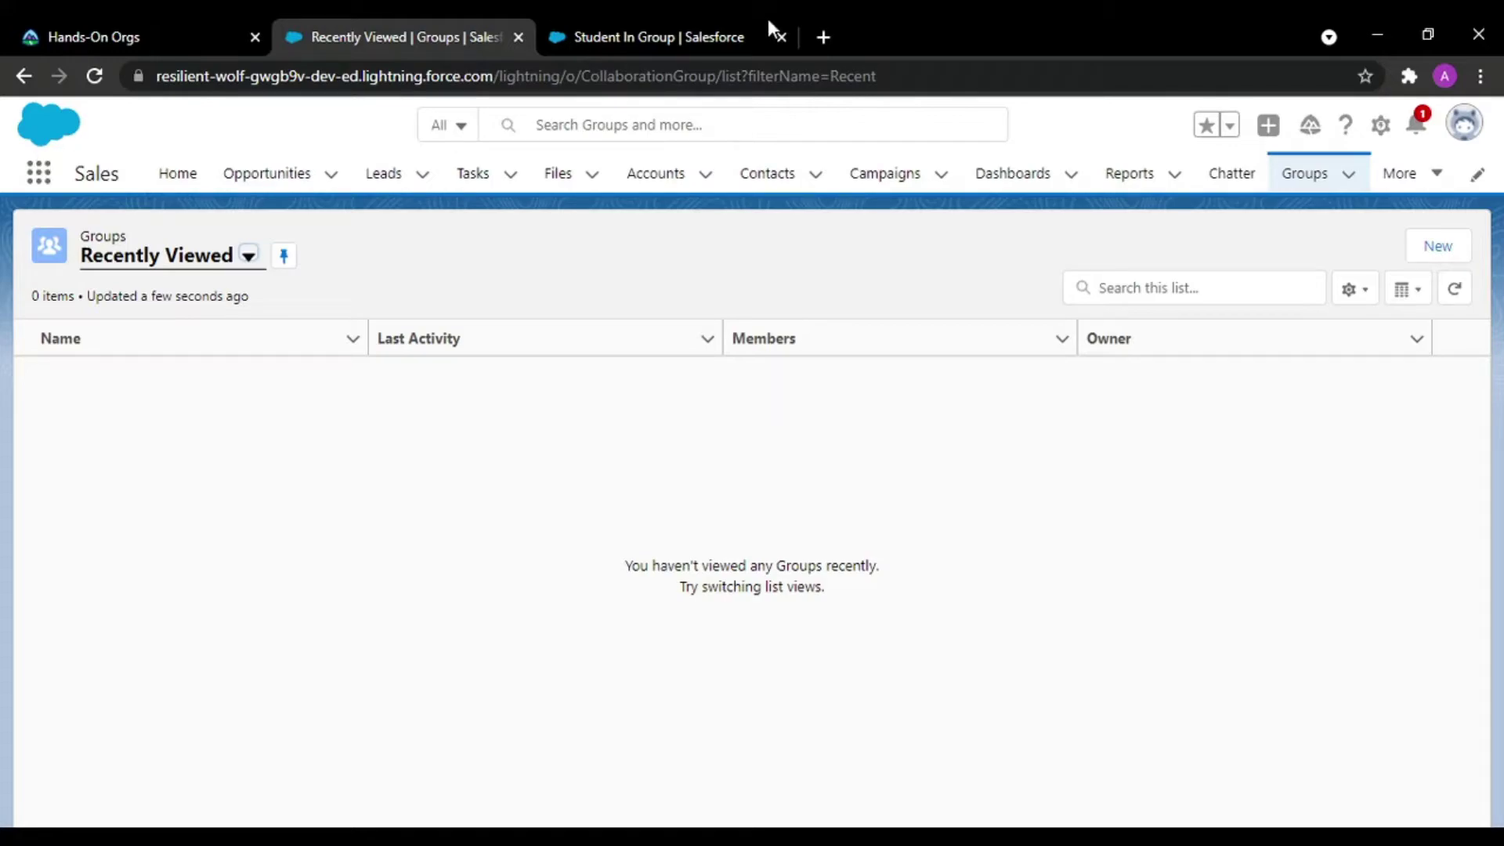
left_click(612, 21)
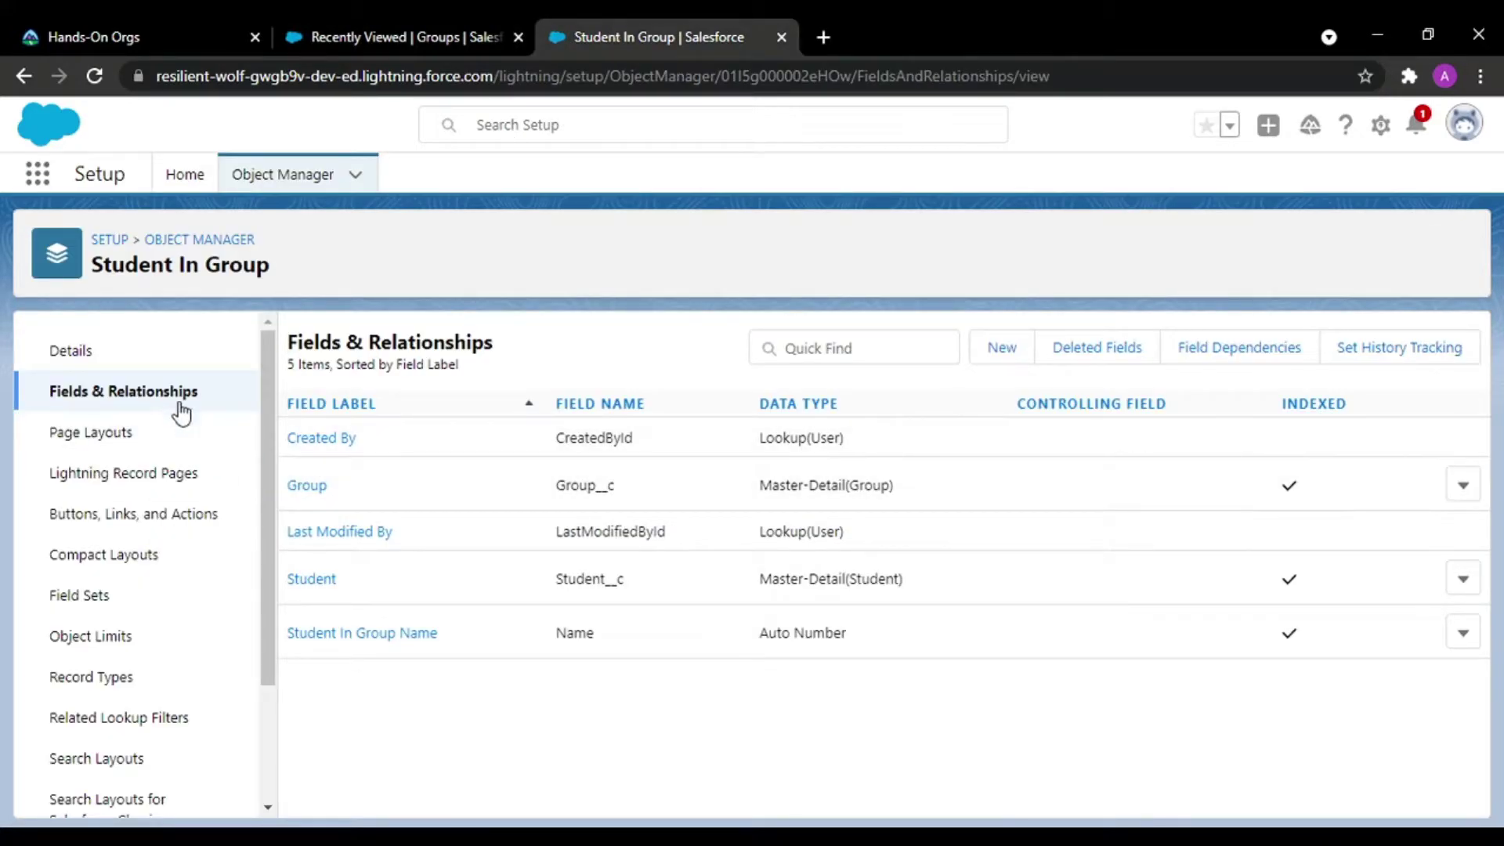
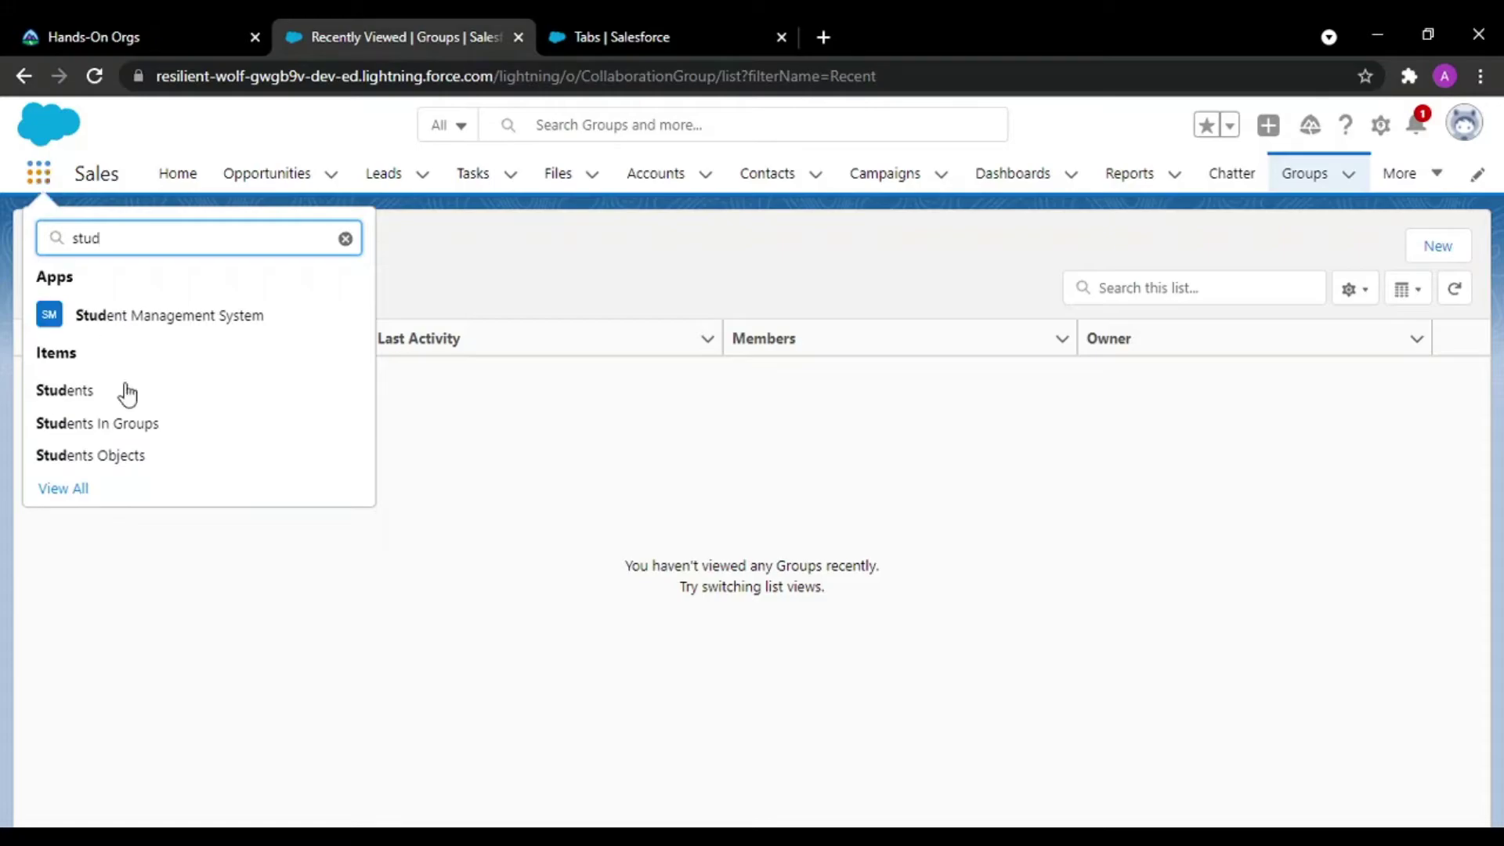
left_click(201, 321)
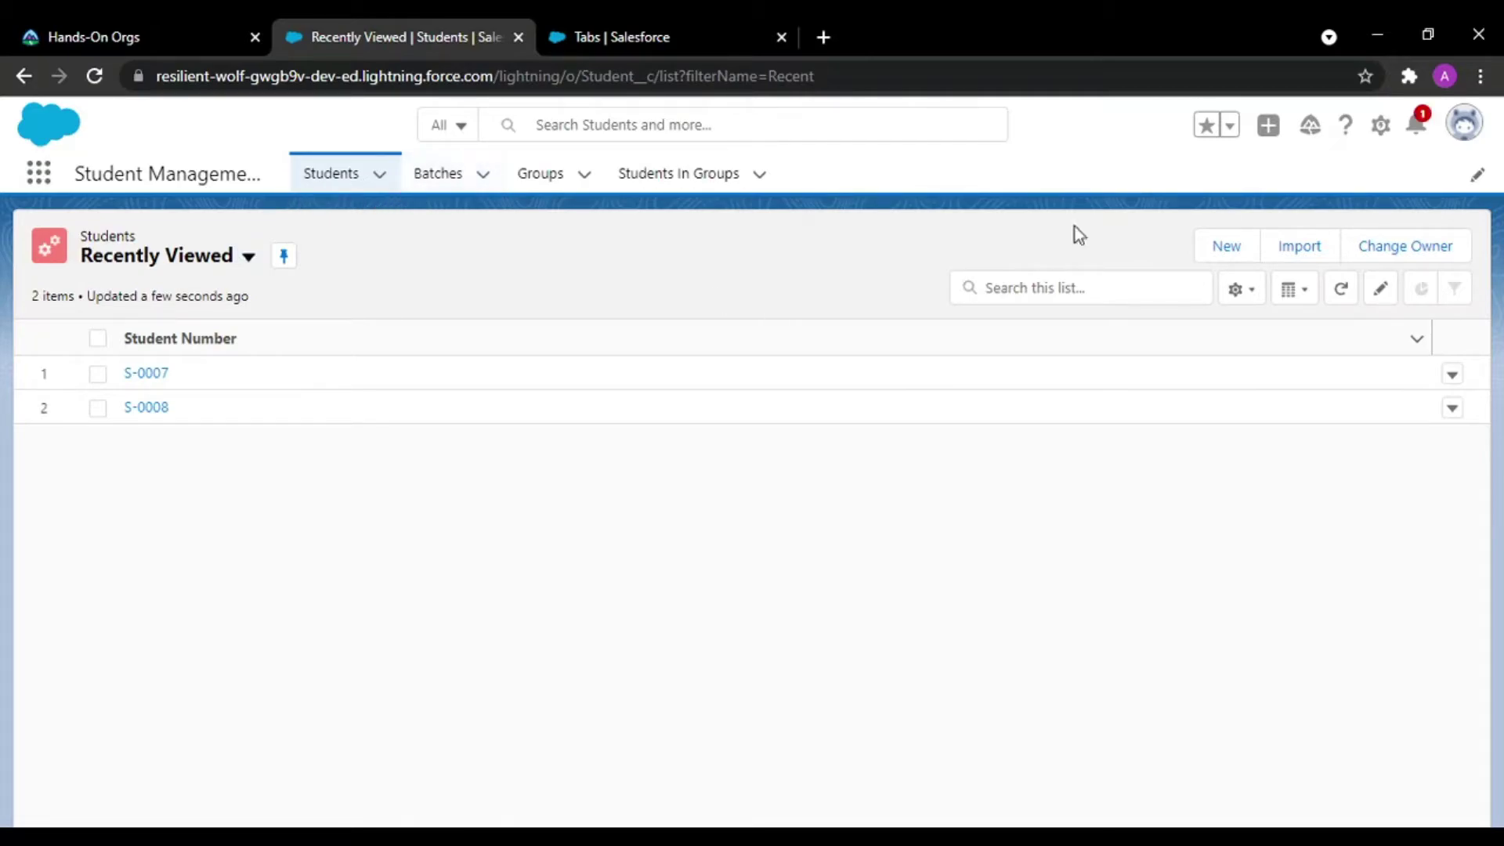
left_click(1220, 249)
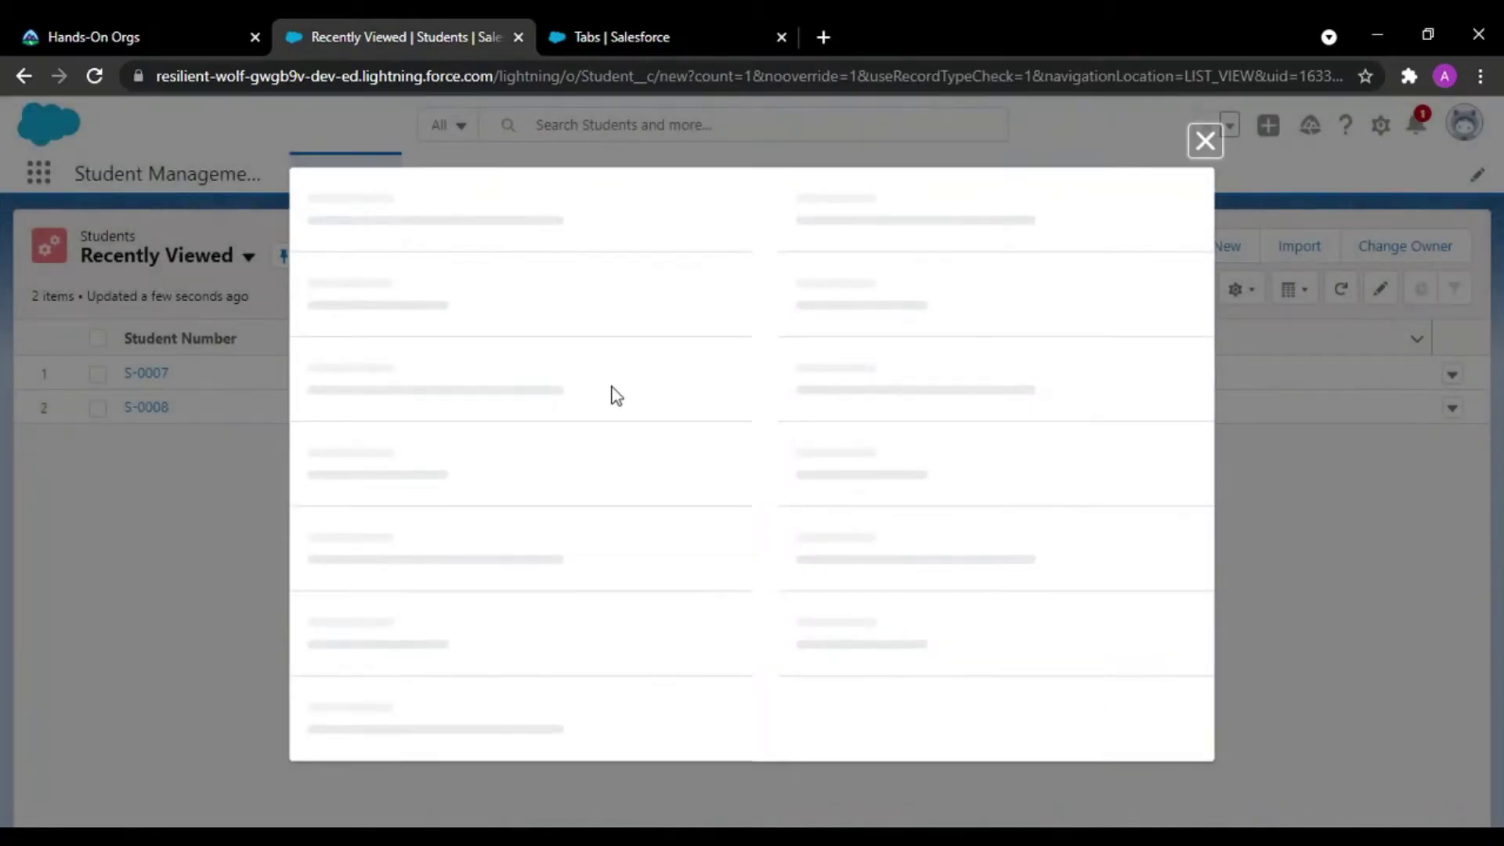
scroll(616, 396, "down", 5)
scroll(841, 300, "up", 5)
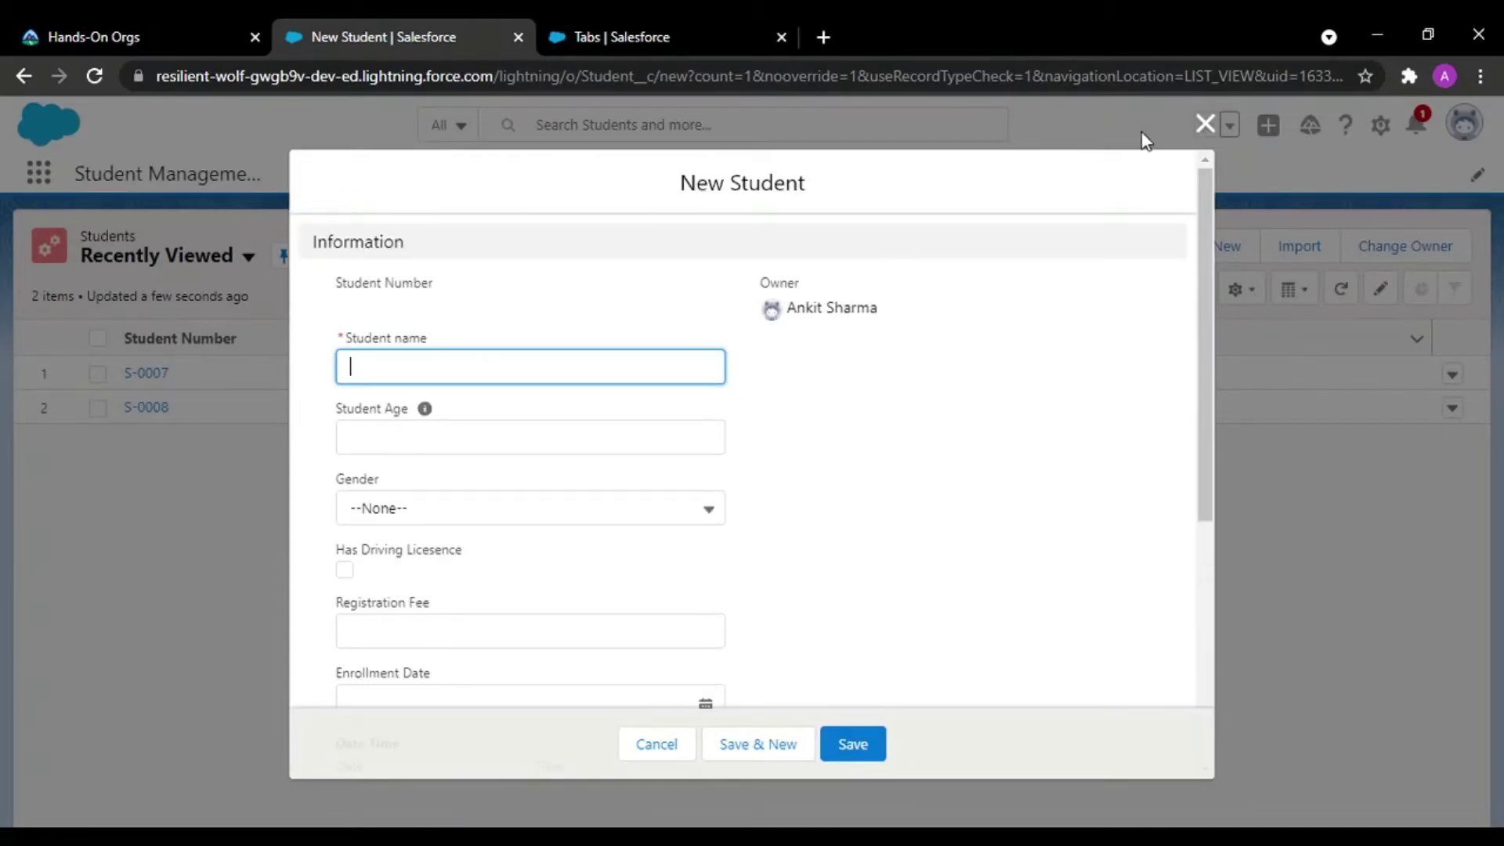
left_click(1203, 124)
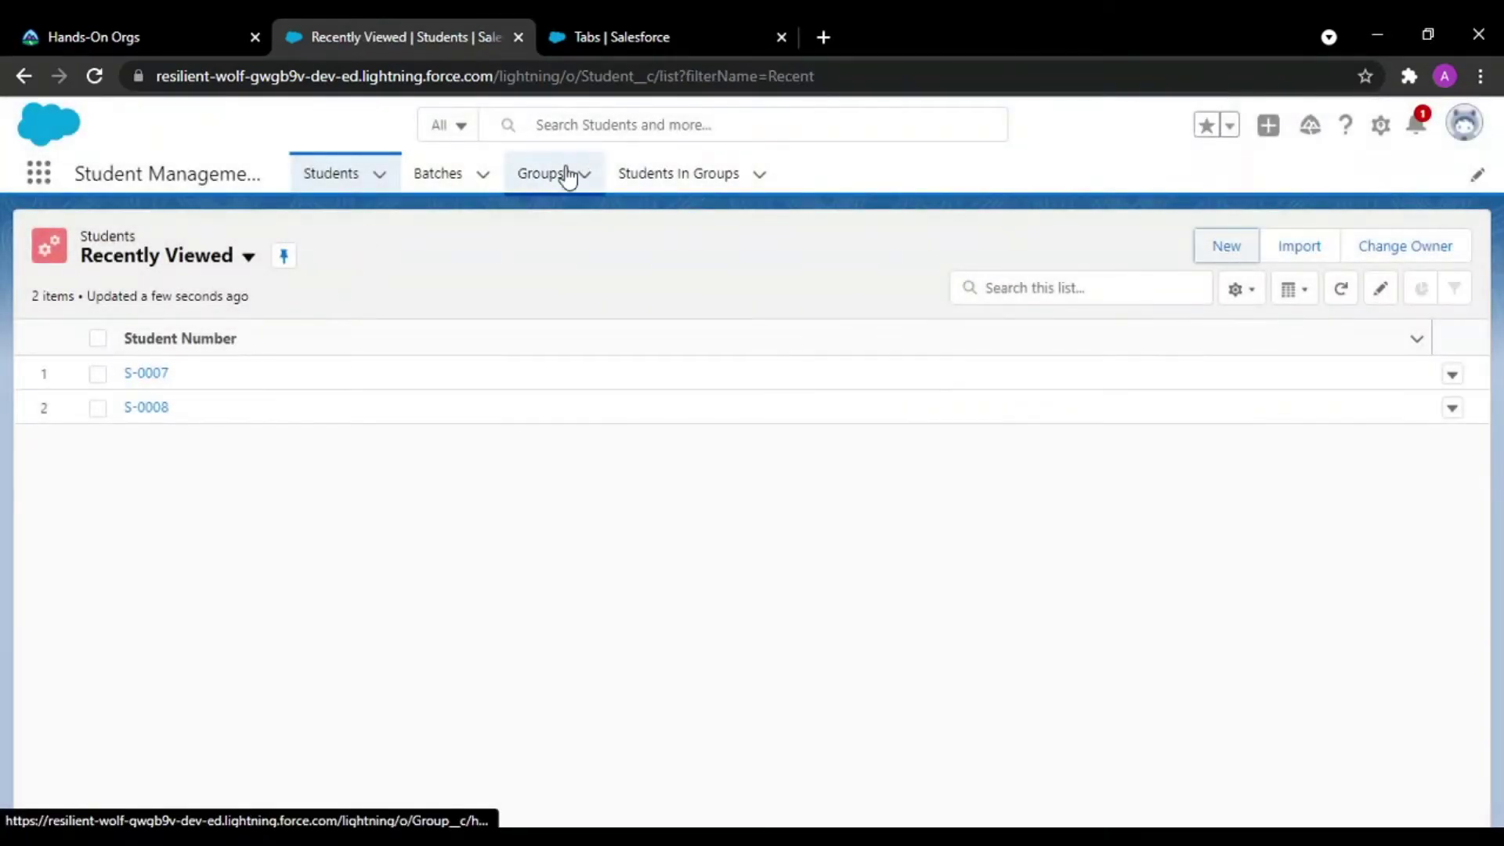
Step: View the Groups and Students In Groups record lists of the Student Management System app
left_click(559, 179)
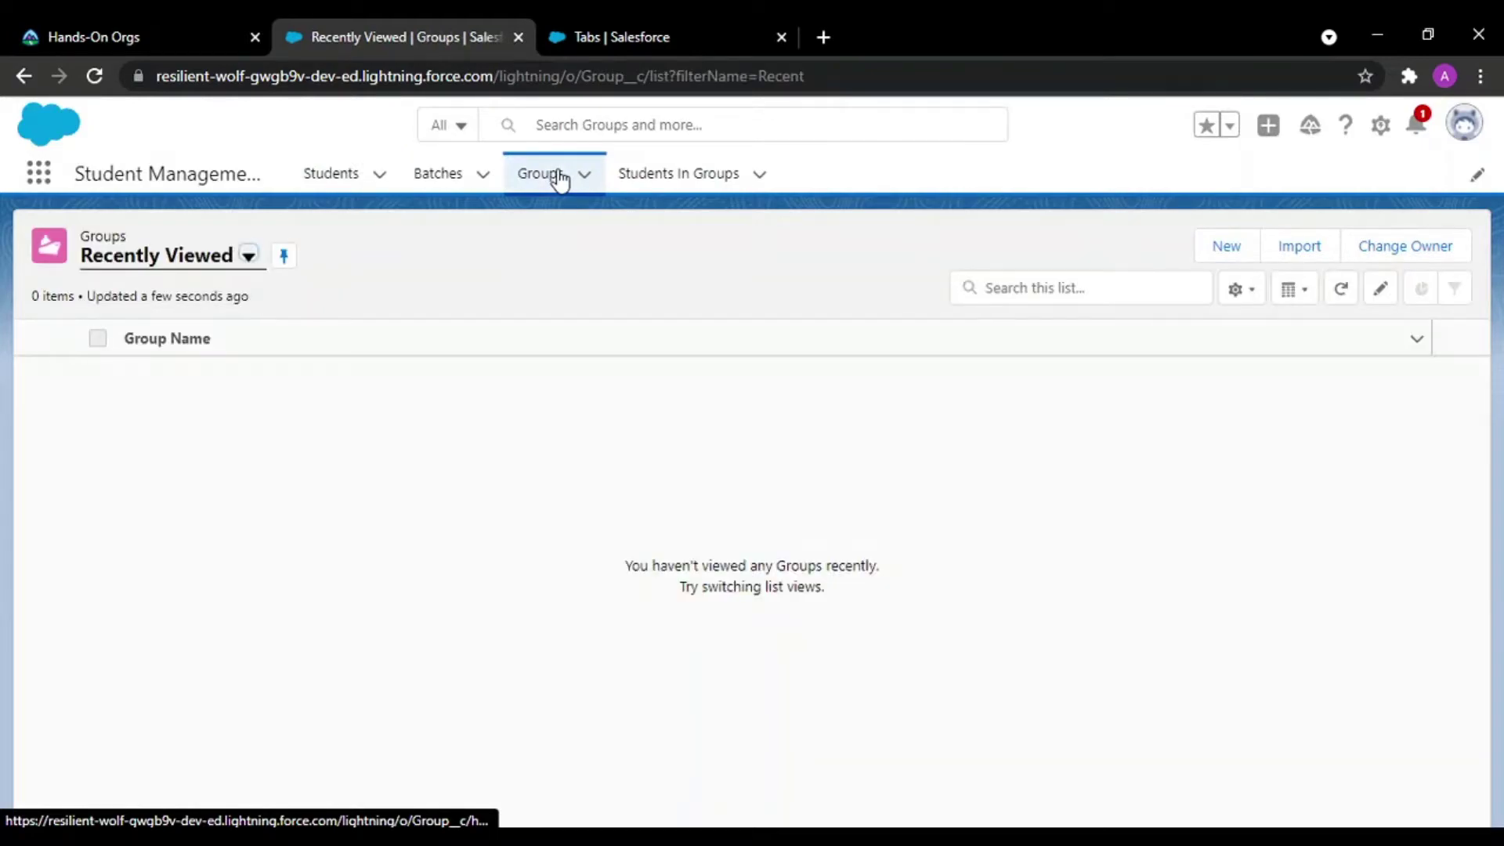
left_click(689, 171)
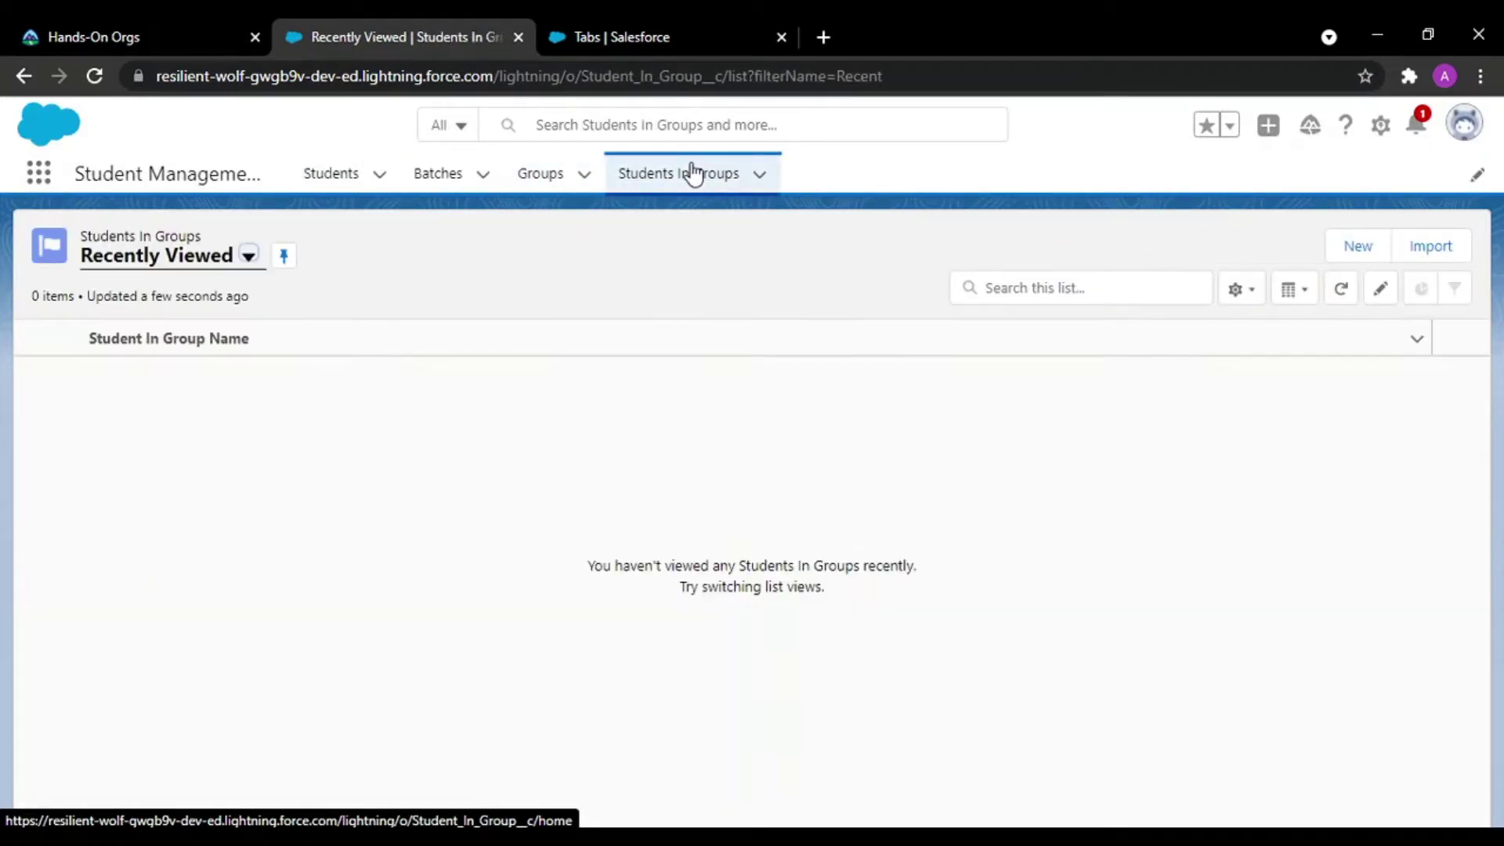
Step: Create a student record with the student name test, leaving the other fields at their defaults, and save it
left_click(343, 185)
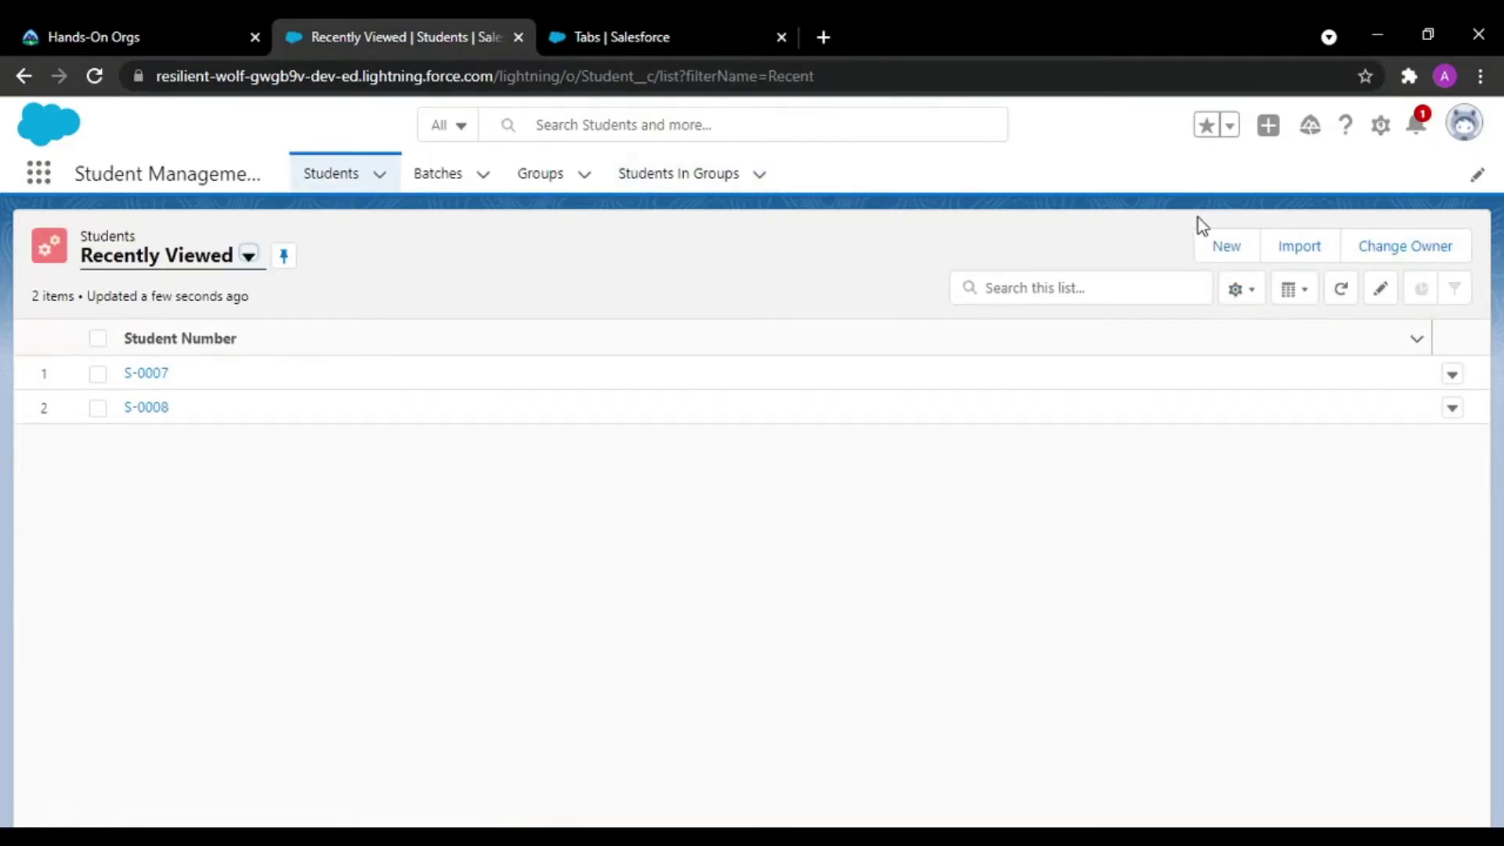
left_click(1213, 245)
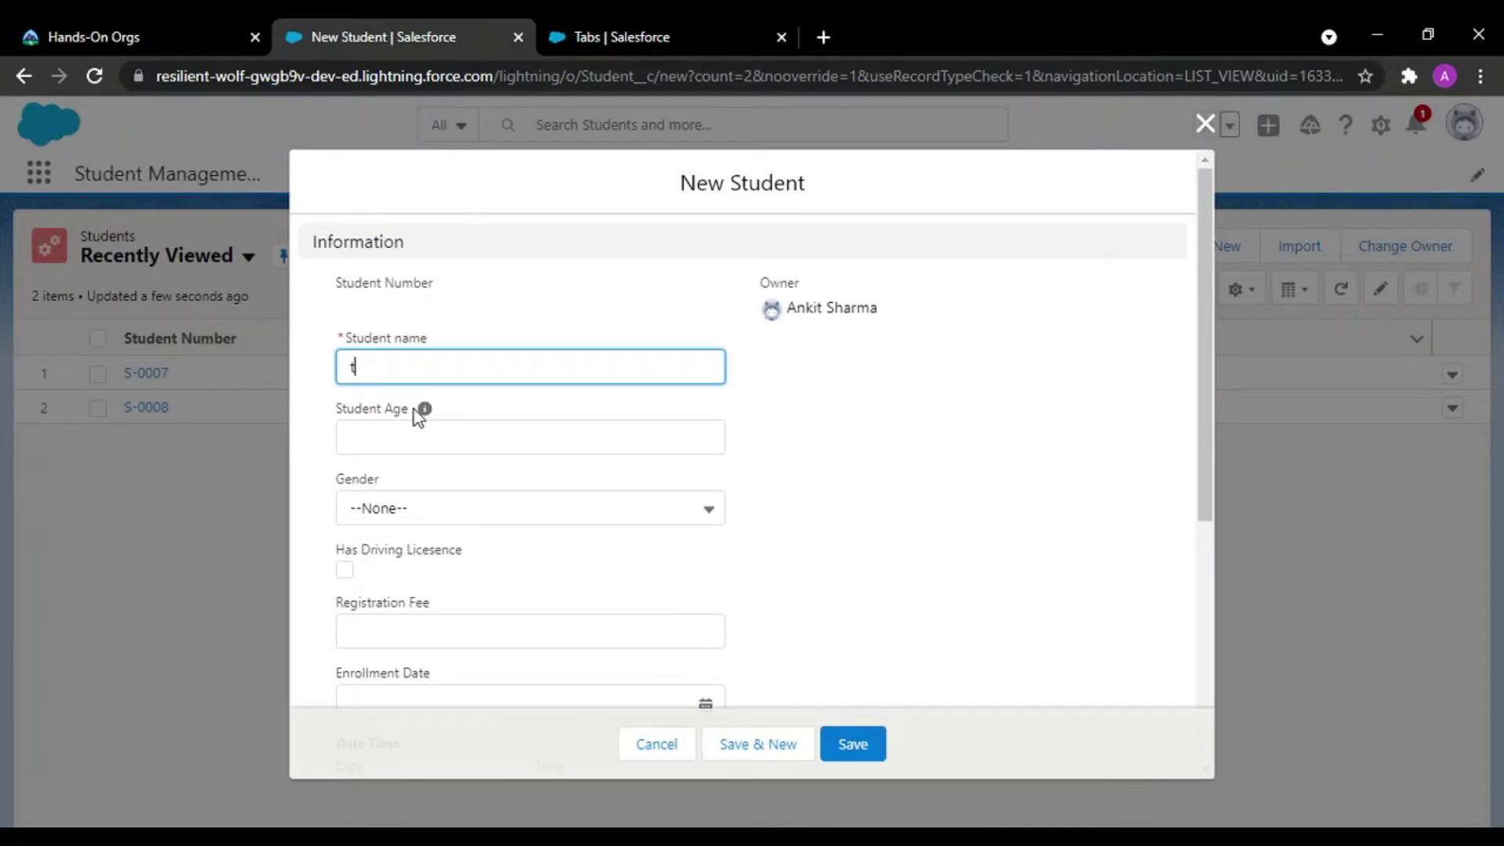
left_click(417, 409)
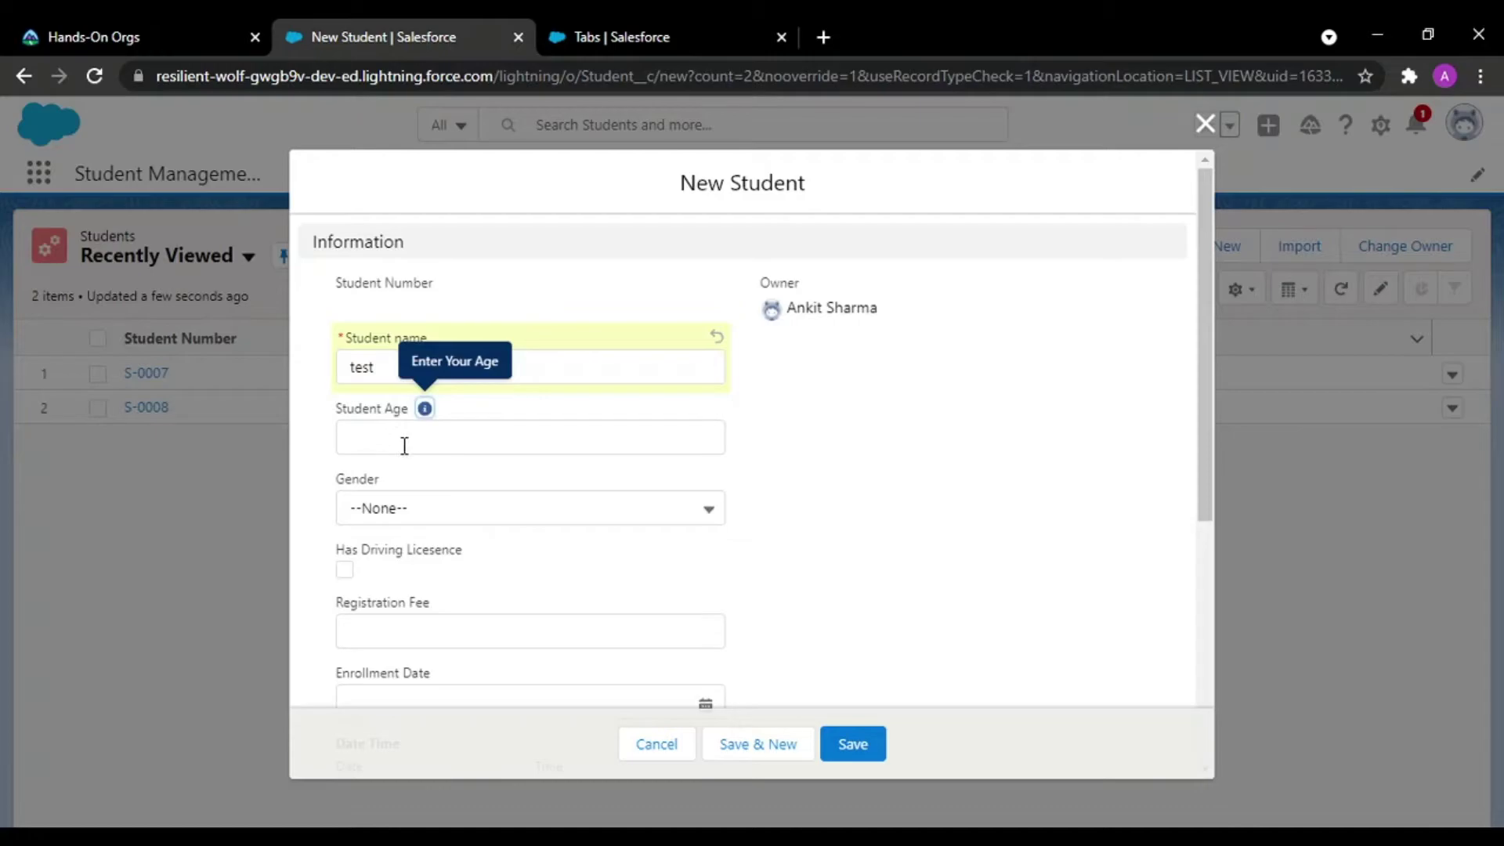
scroll(404, 446, "down", 4)
scroll(758, 571, "up", 4)
left_click(868, 743)
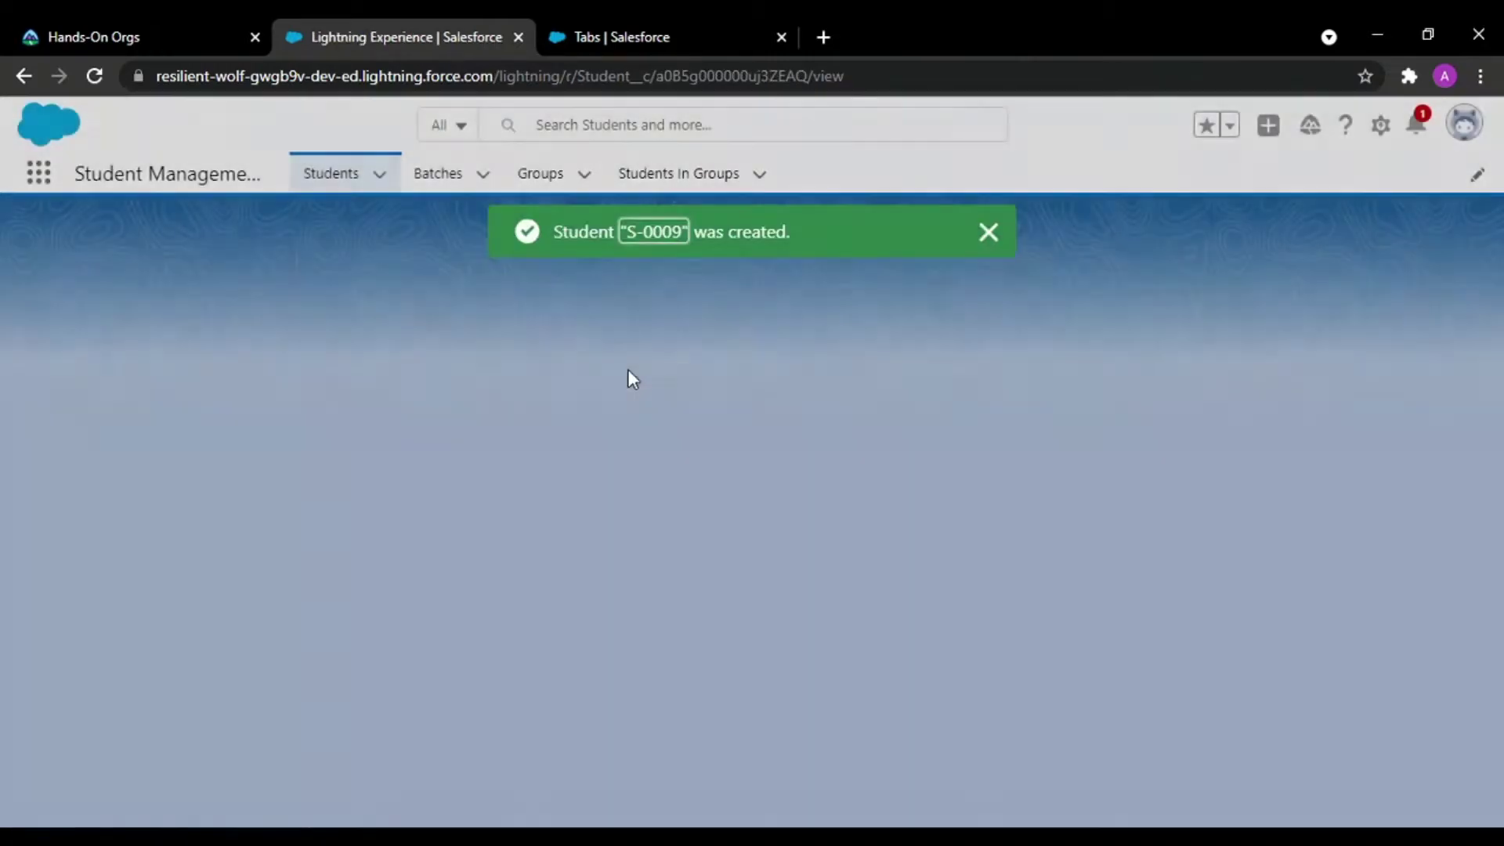
Step: Review the new student's details and related Students In Groups section, and view the Students In Groups record list
scroll(218, 667, "down", 4)
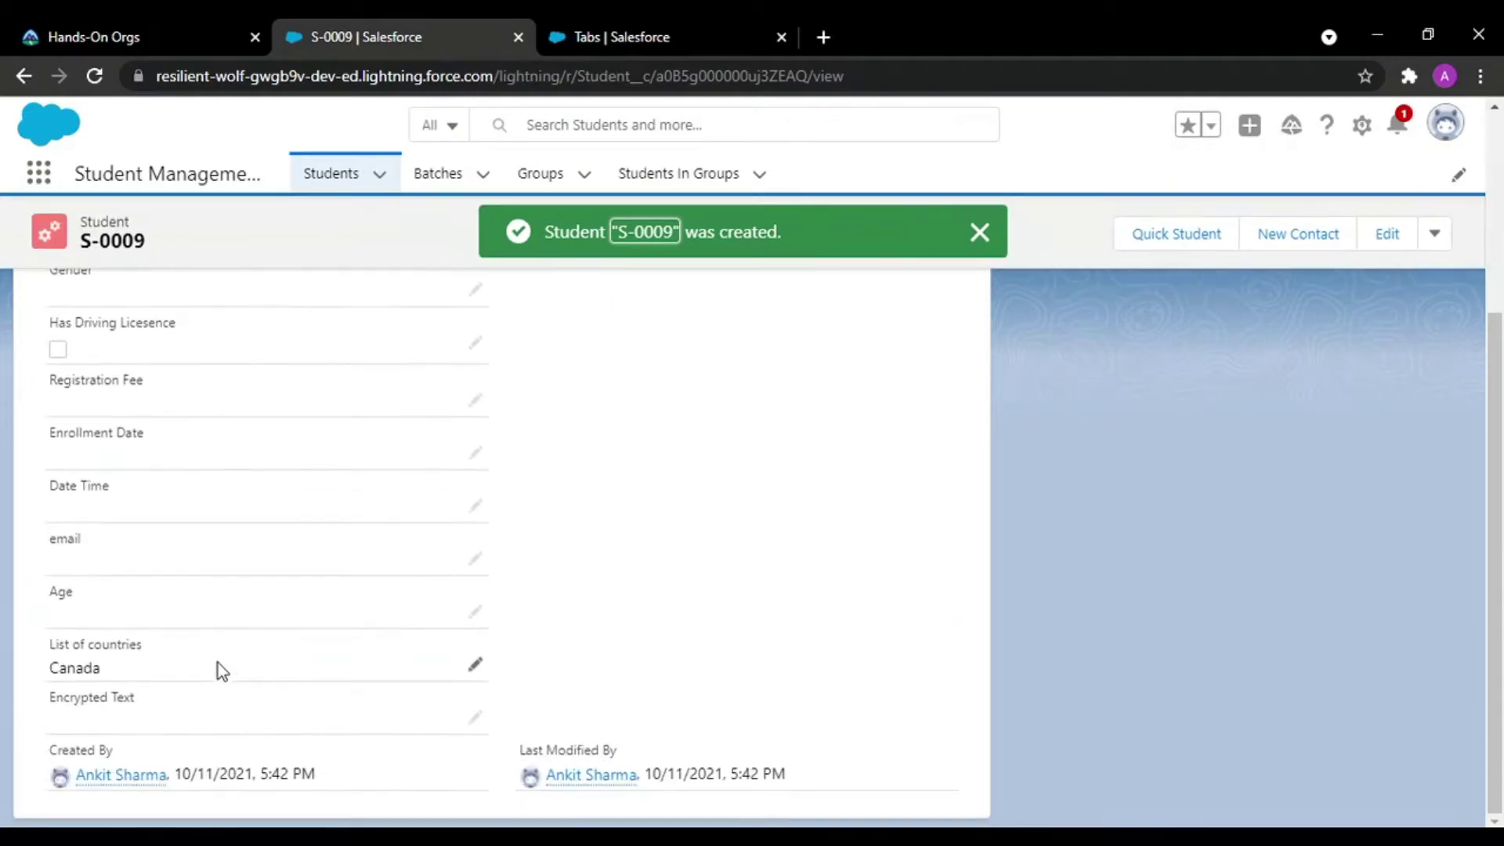
scroll(218, 663, "up", 5)
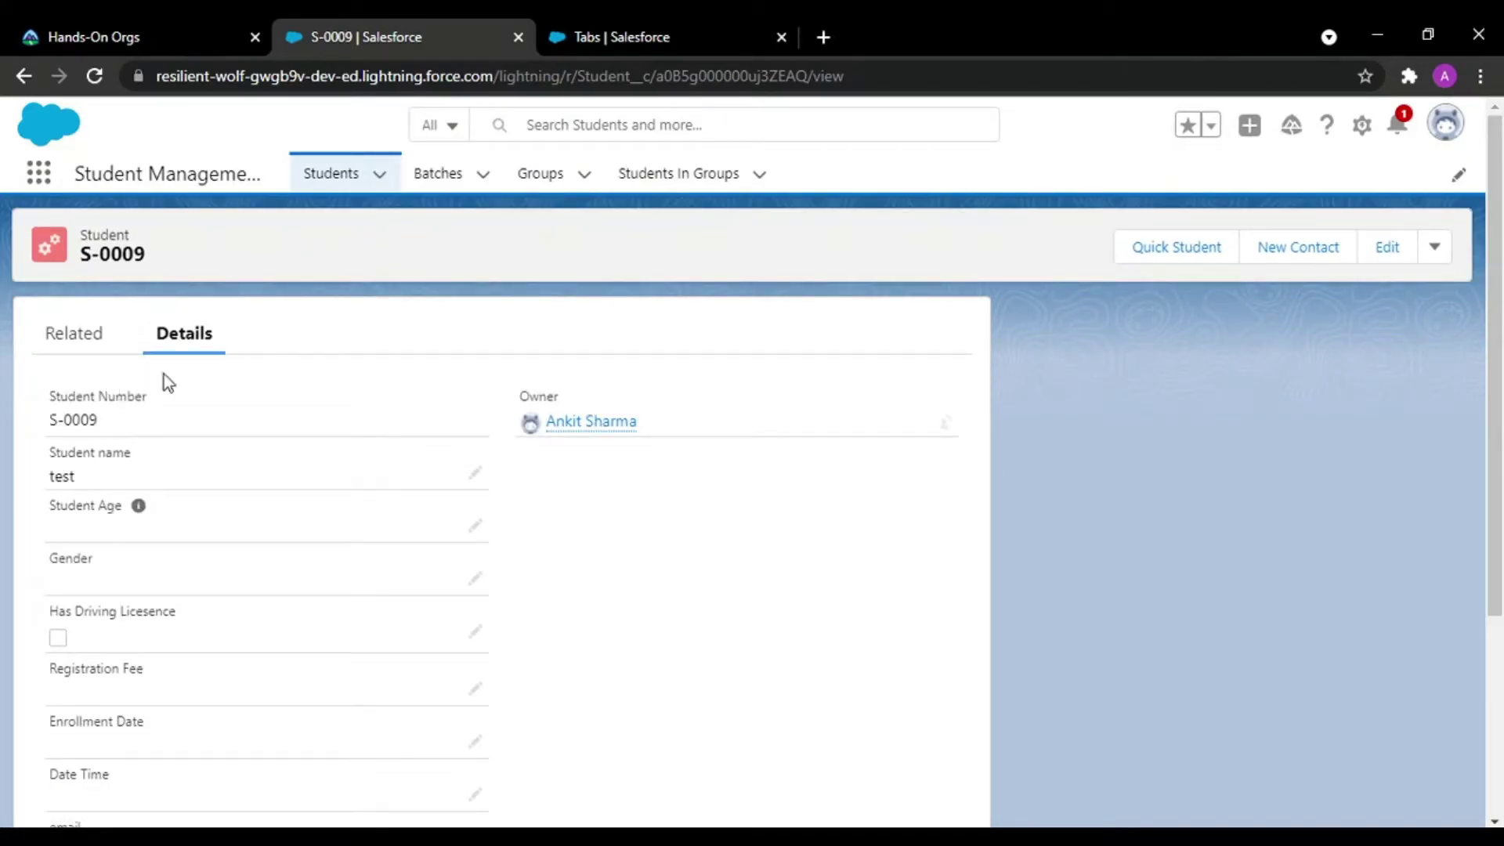
left_click(71, 343)
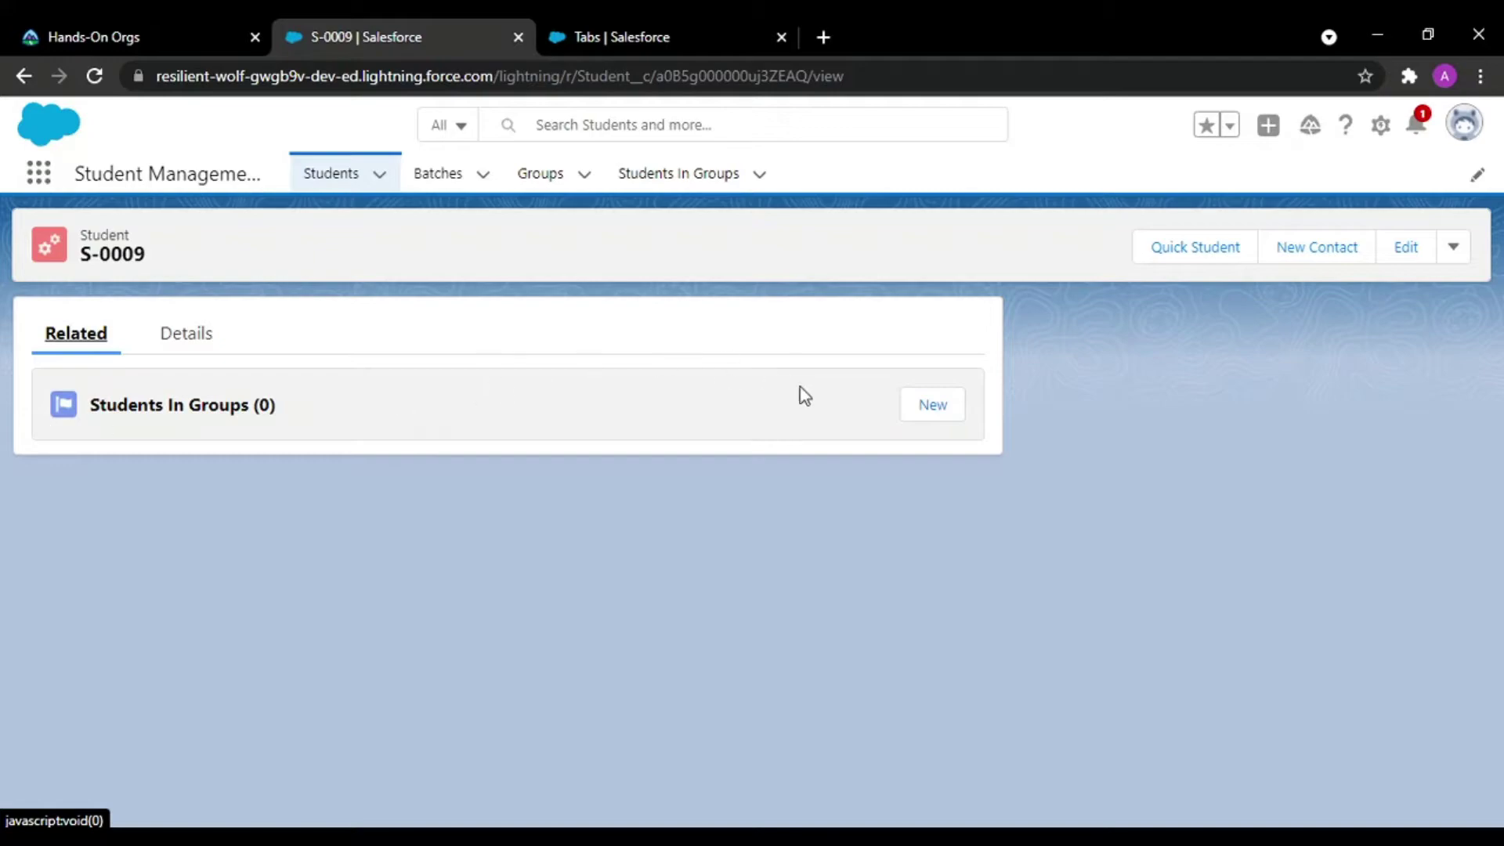
left_click(670, 170)
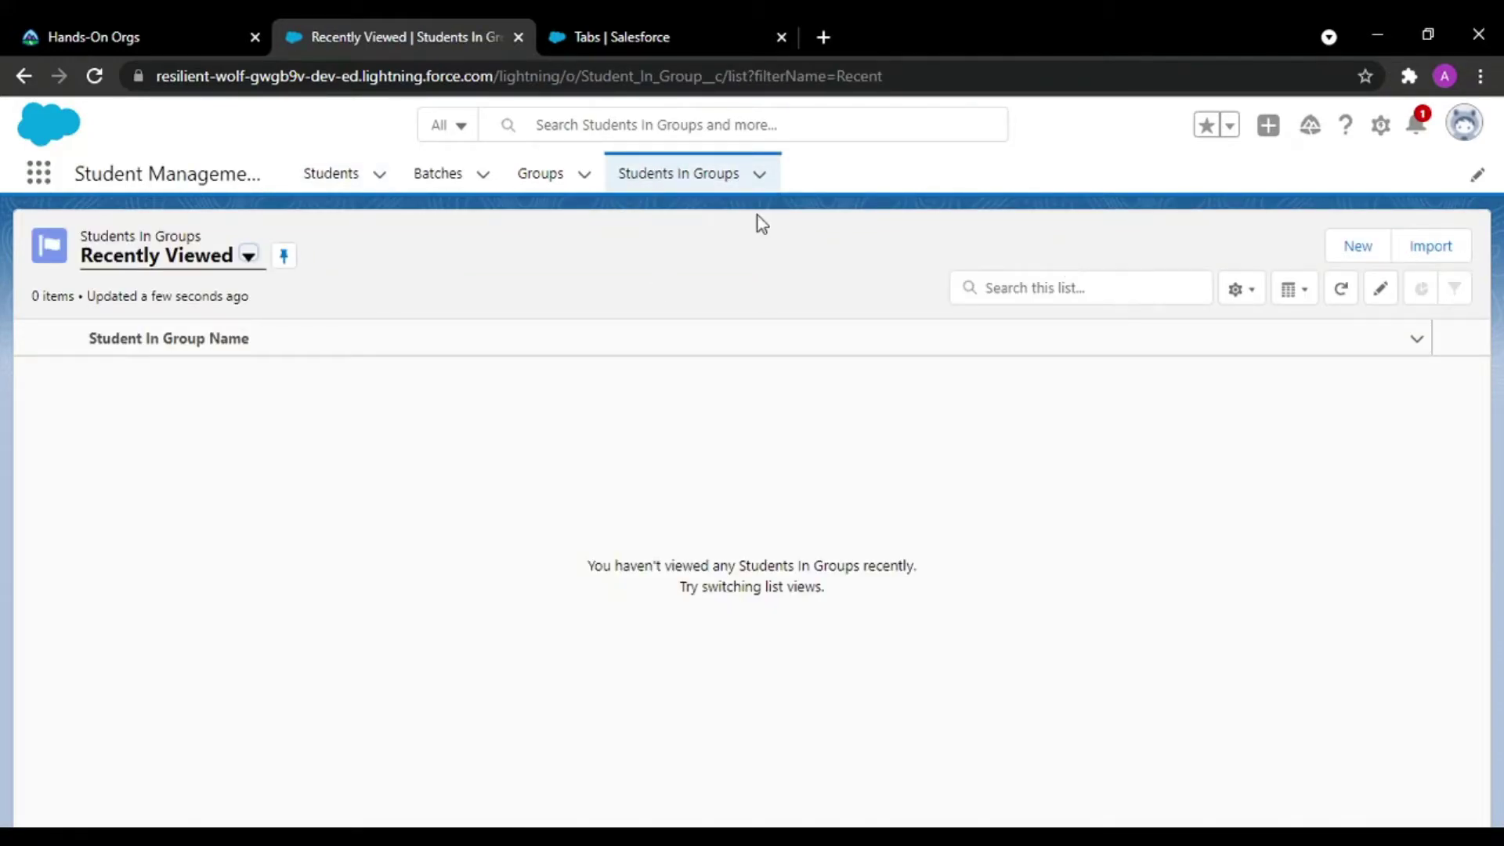
Step: Create a group record named Cultural and save it, continuing directly to another new group
left_click(557, 176)
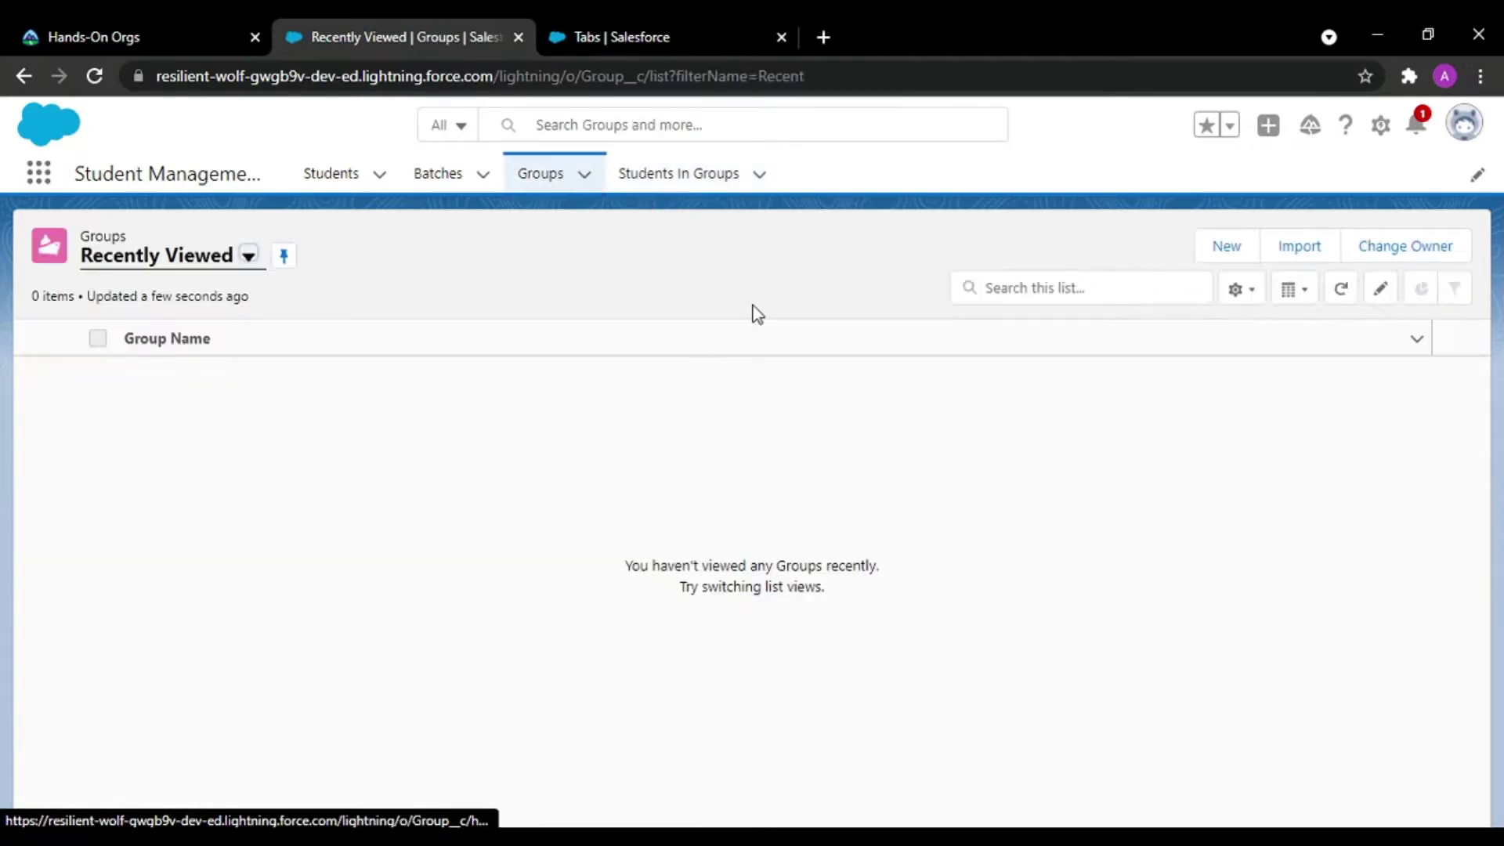
left_click(1248, 243)
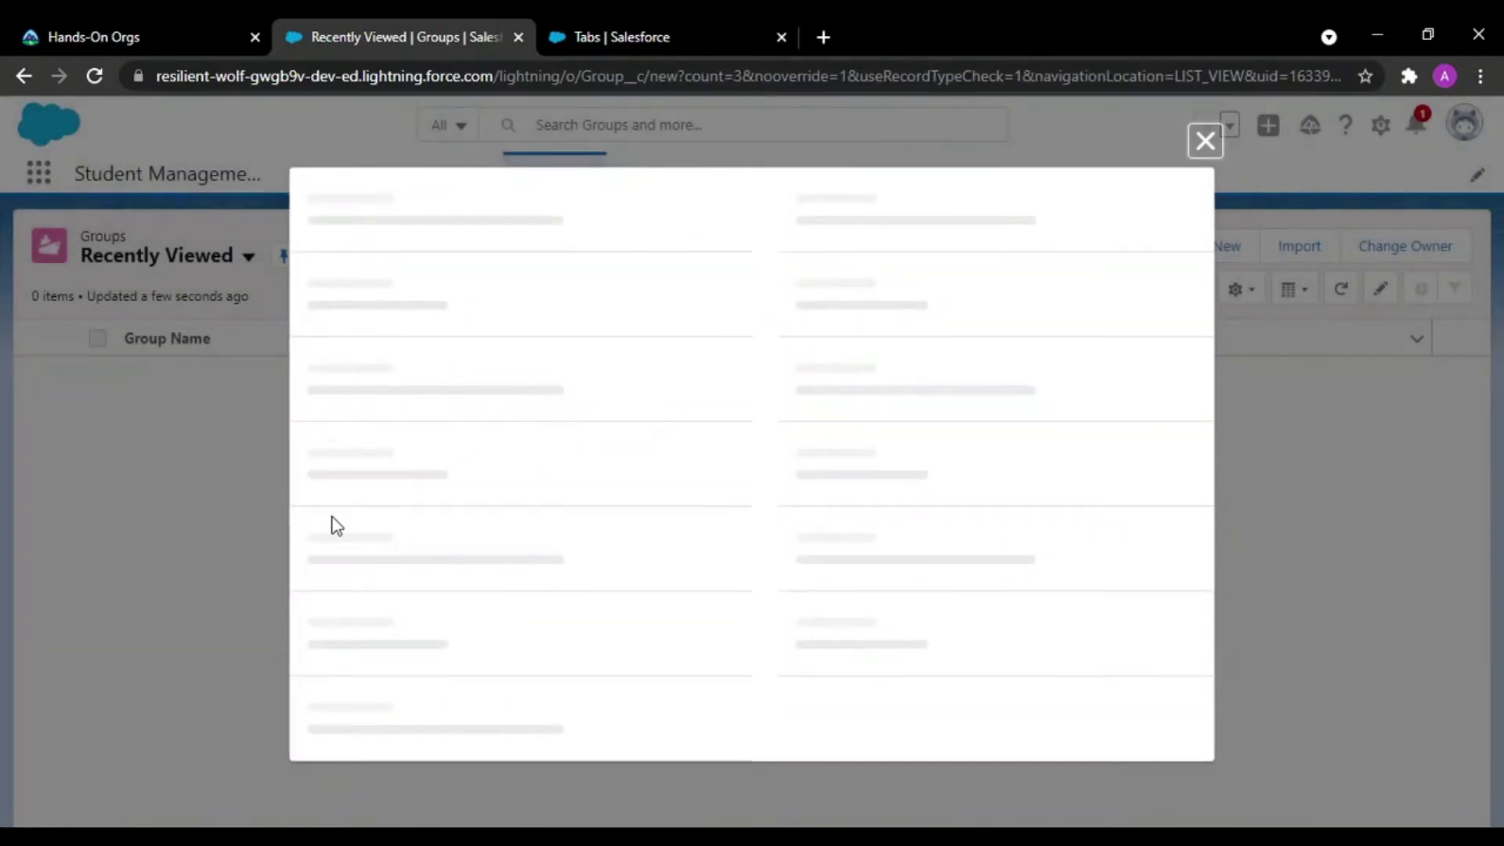
type("Cultural")
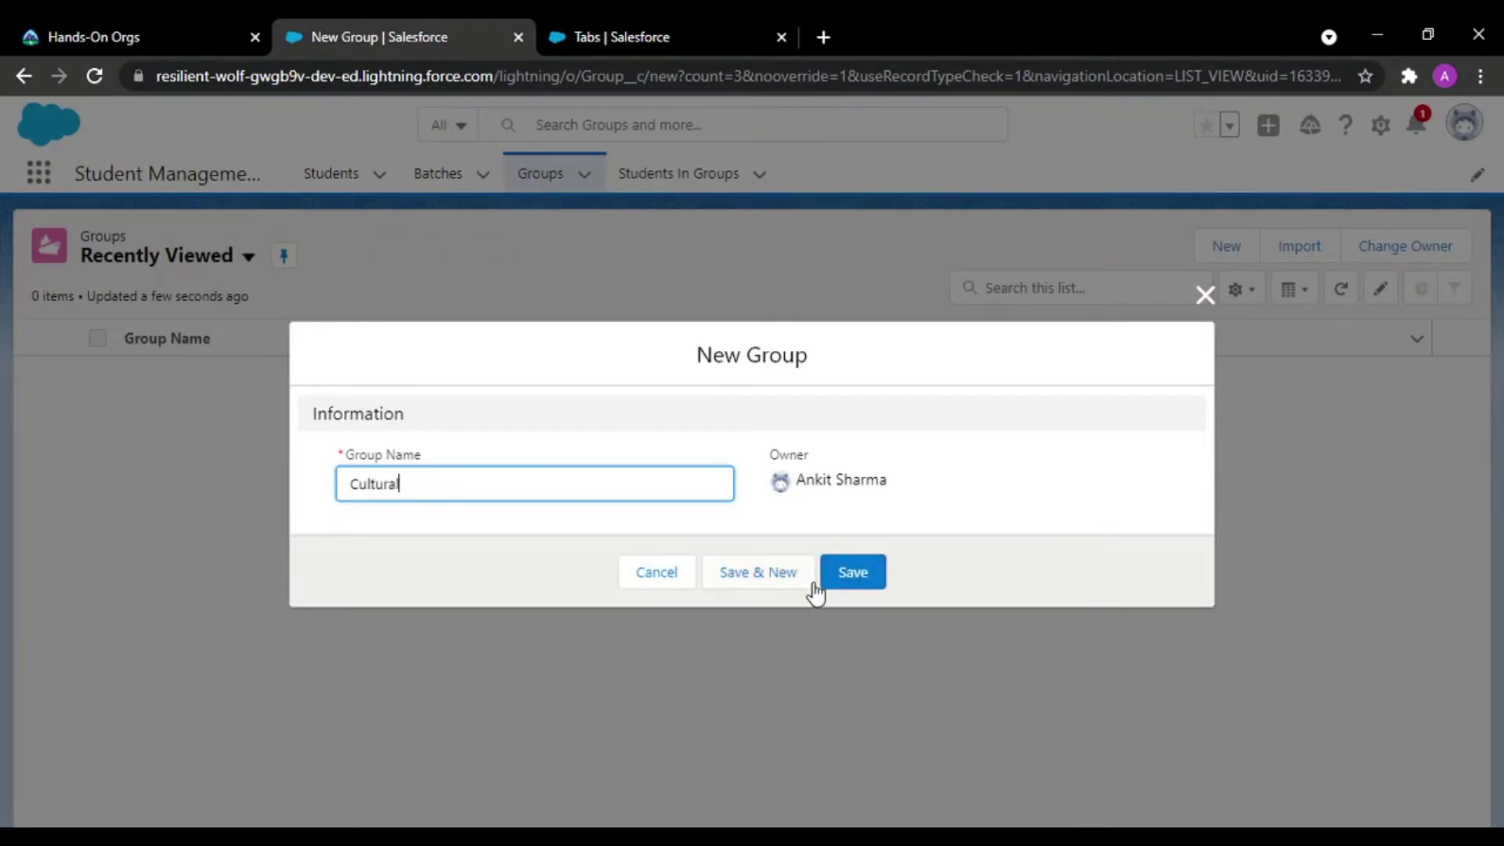
left_click(806, 592)
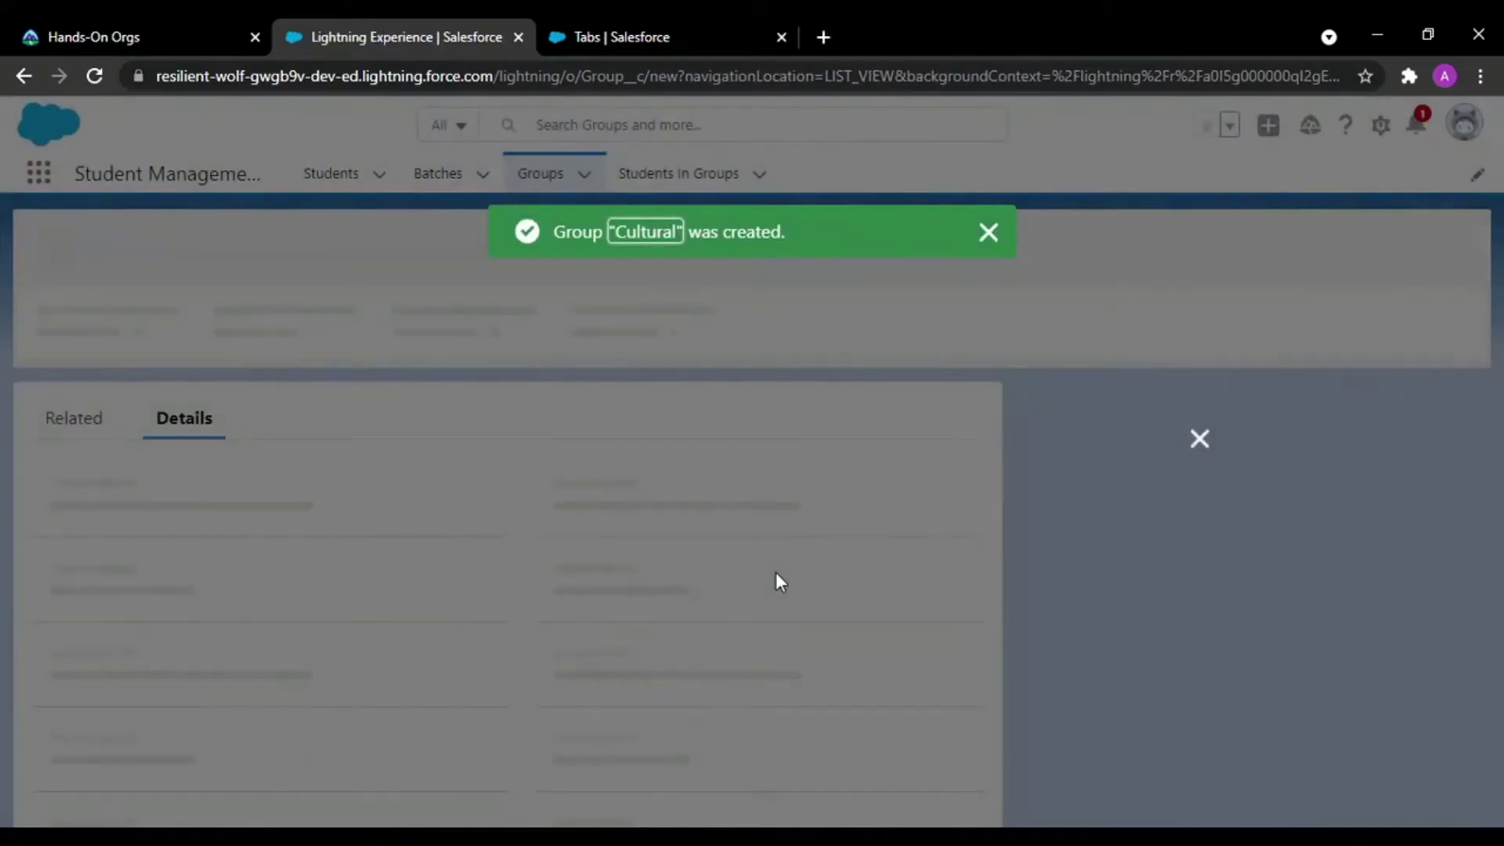
Step: Create and save two more group records named sports and Art and Craft
type("S")
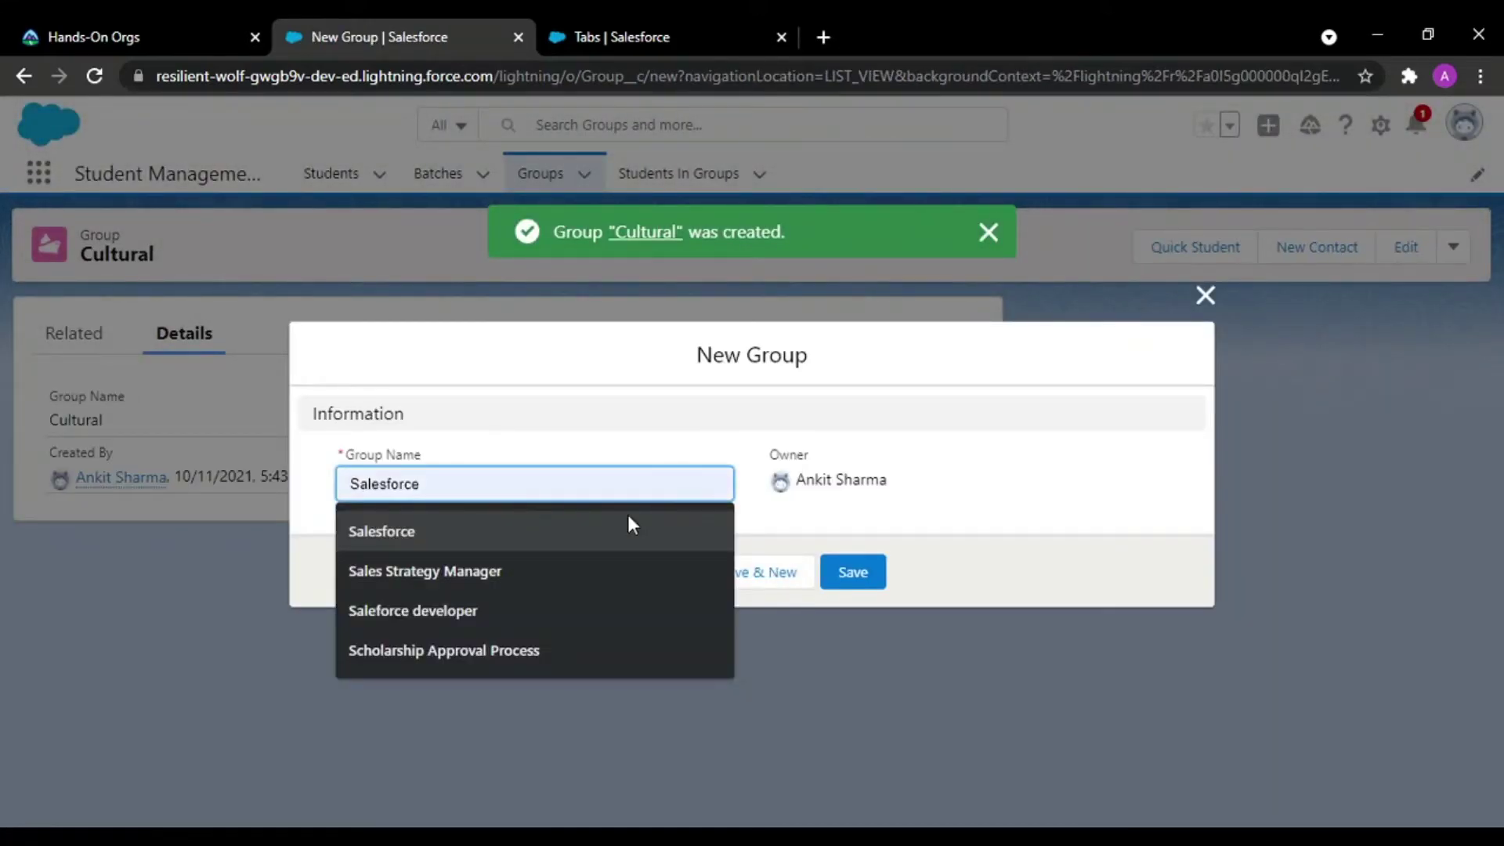
type("ports")
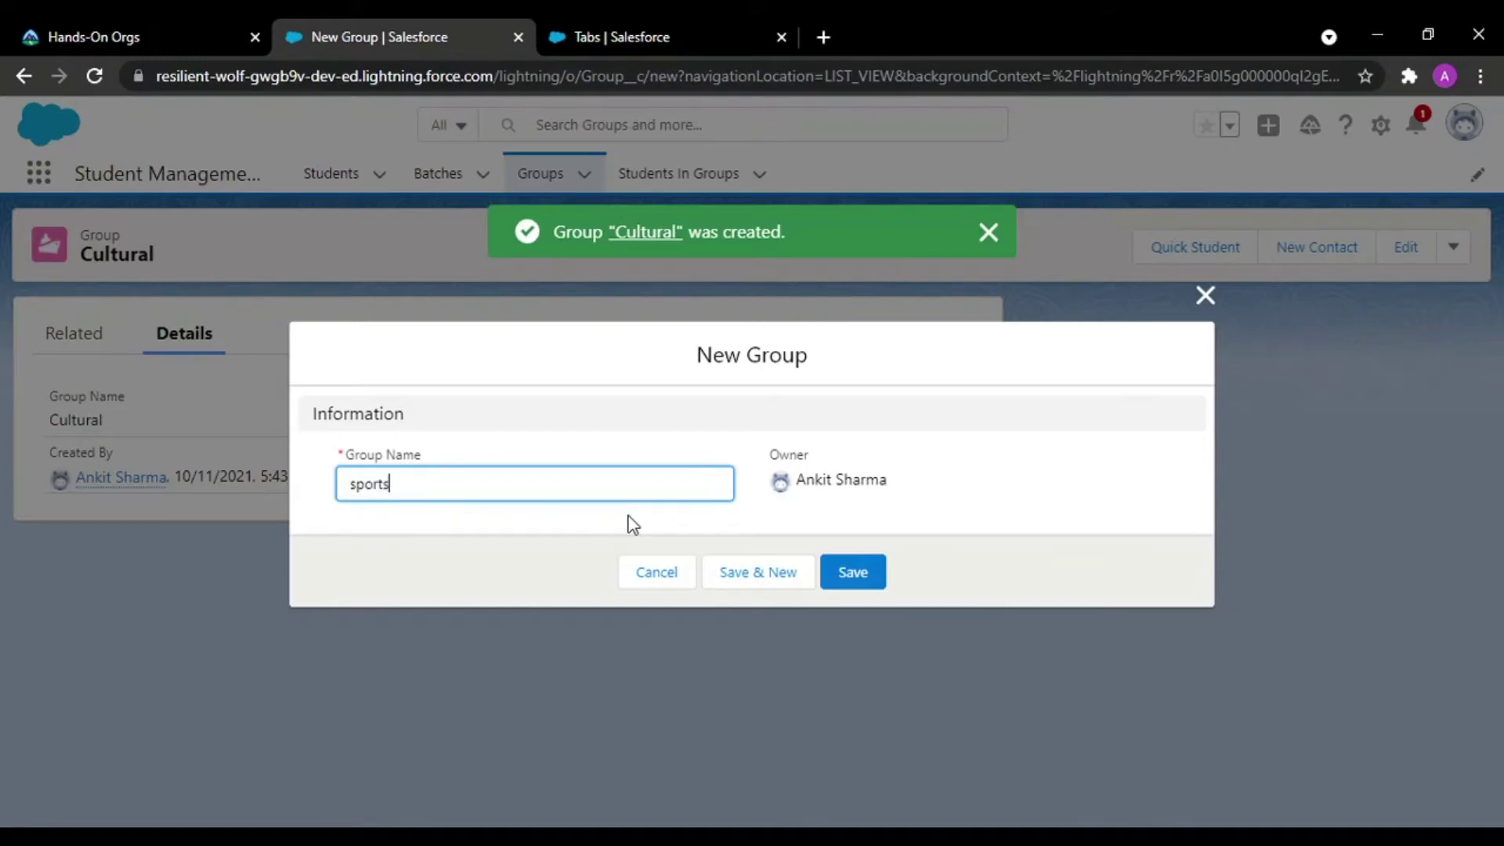
left_click(753, 578)
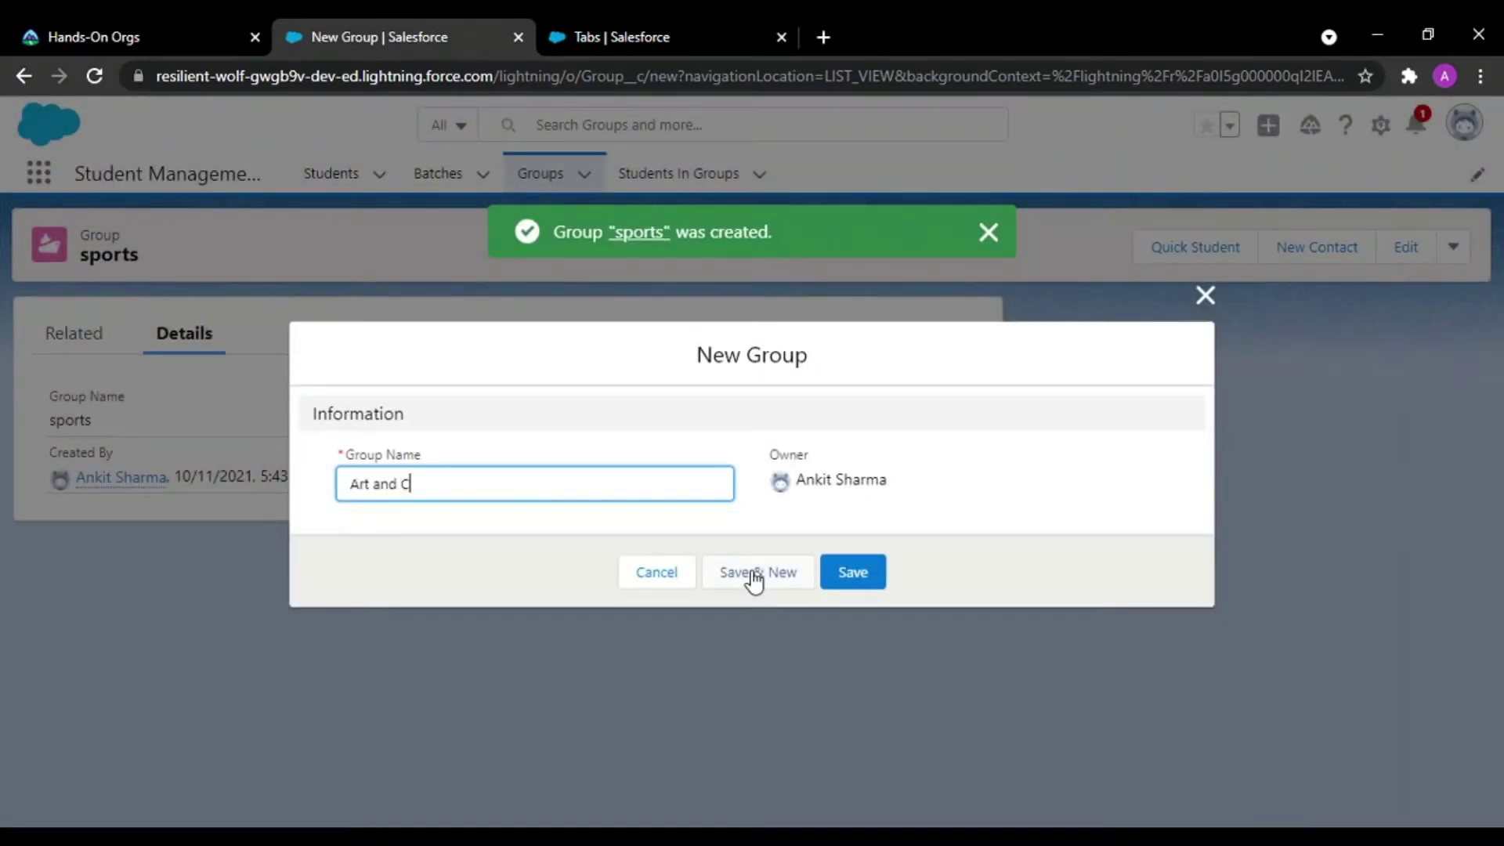
type("Art and Craft")
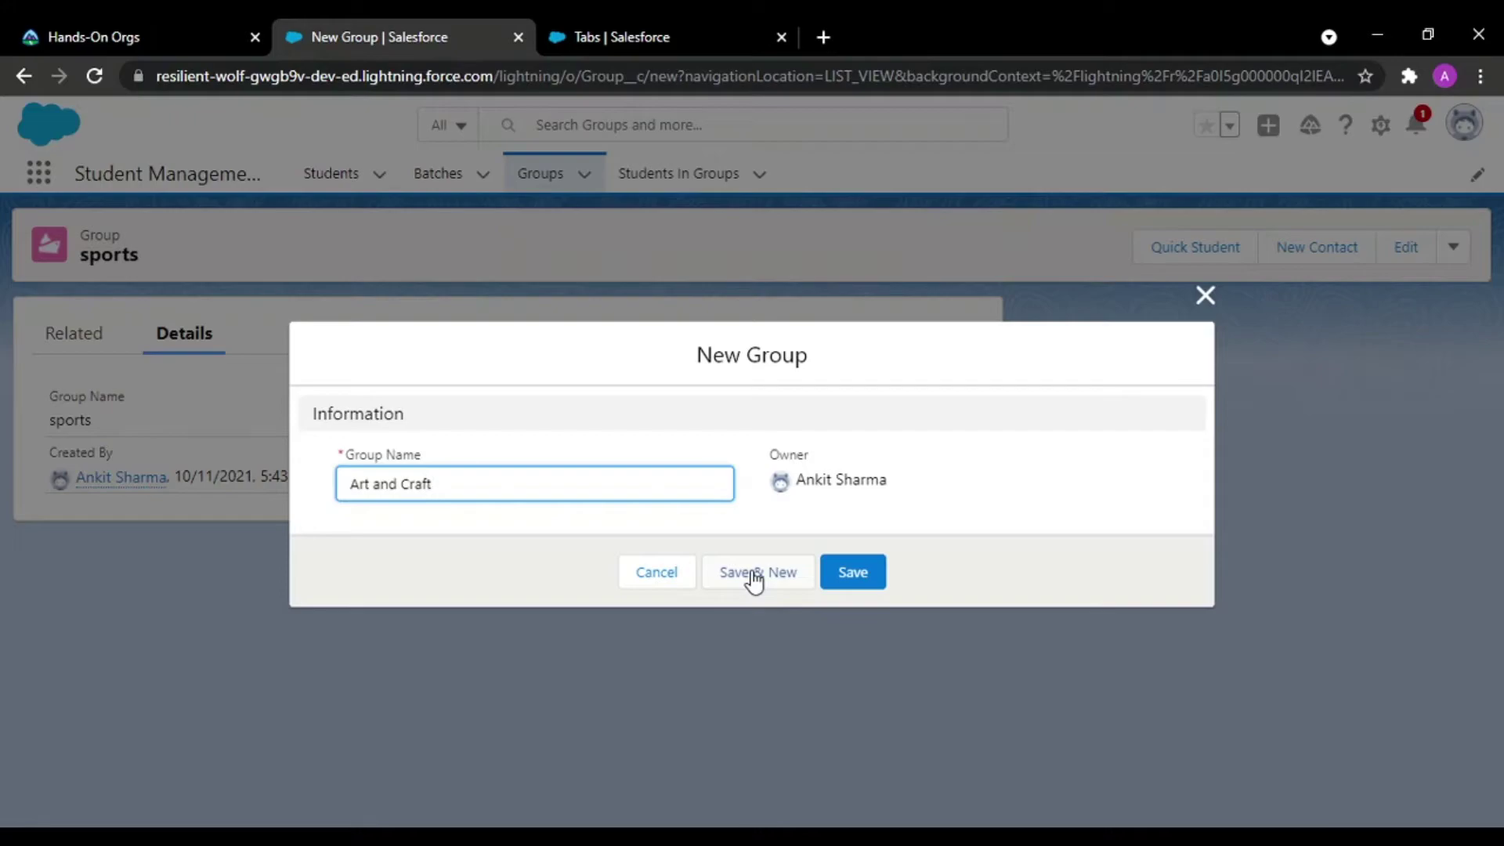
left_click(852, 573)
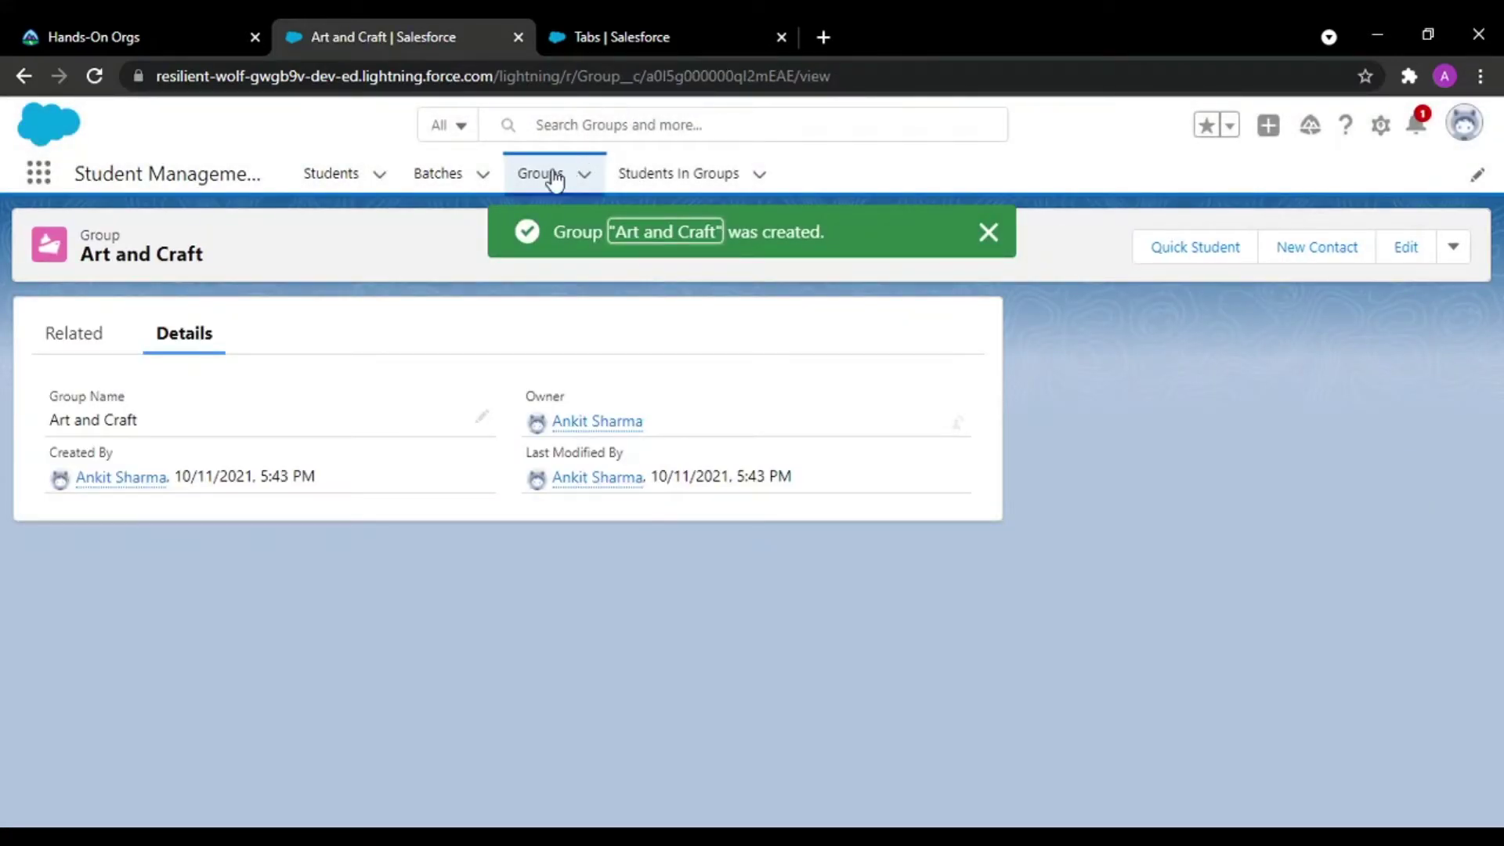
Step: View the related Students In Groups section of the Art and Craft group and that of the test student record
left_click(69, 335)
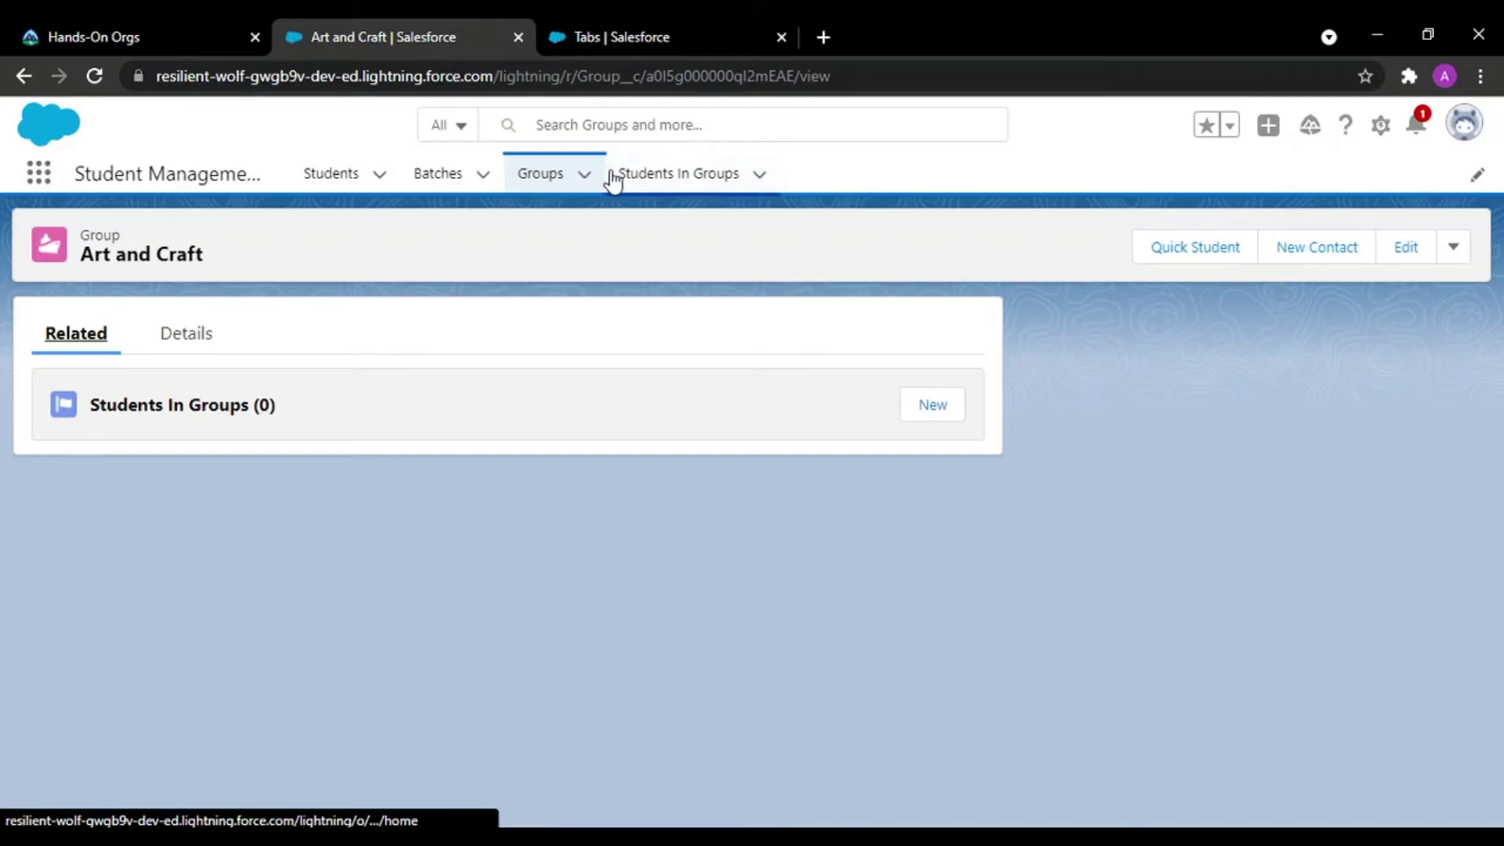
left_click(332, 173)
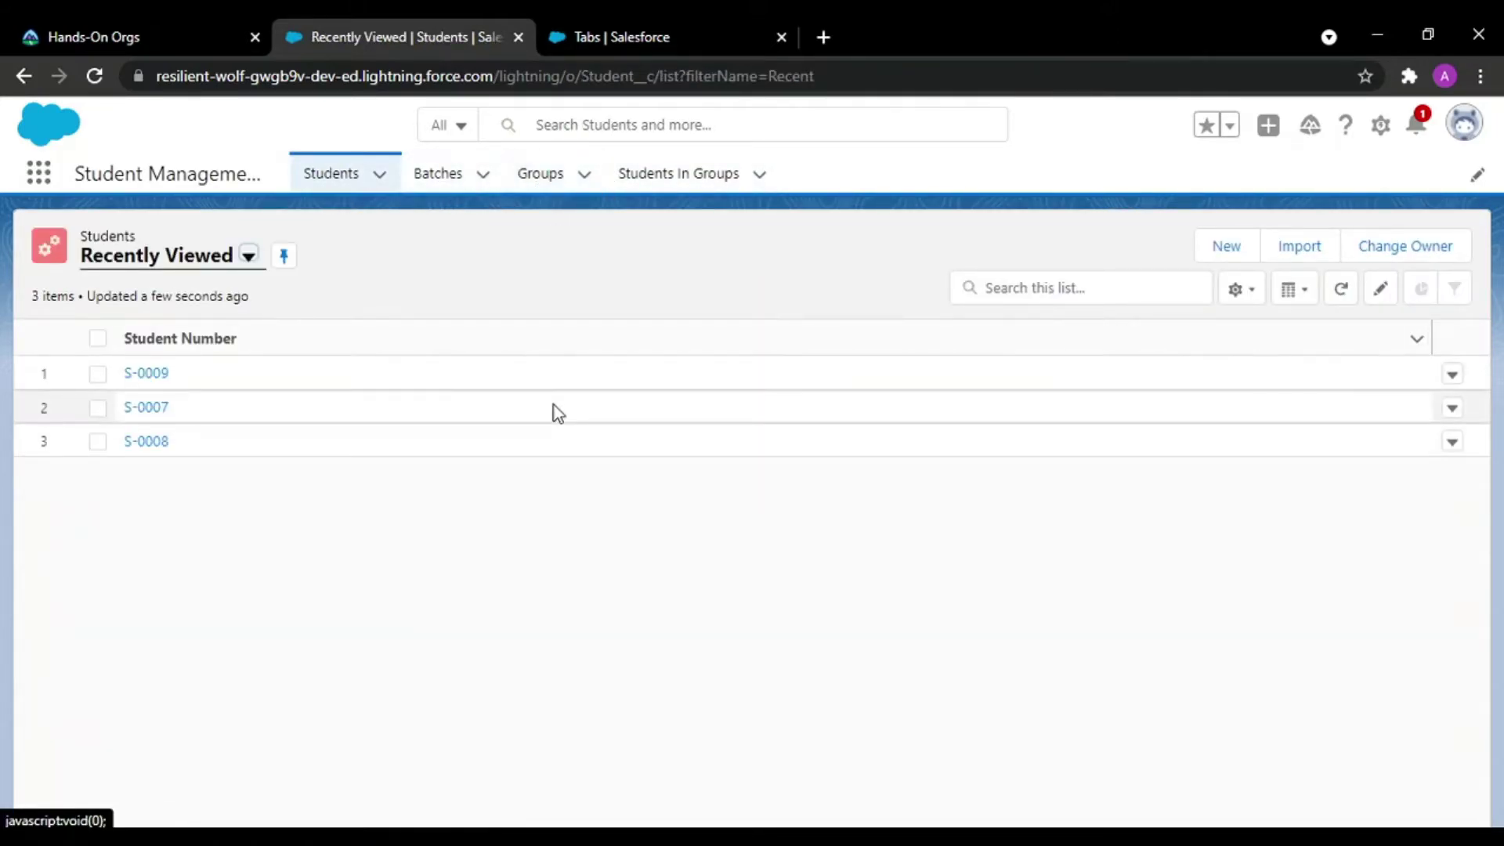
left_click(146, 376)
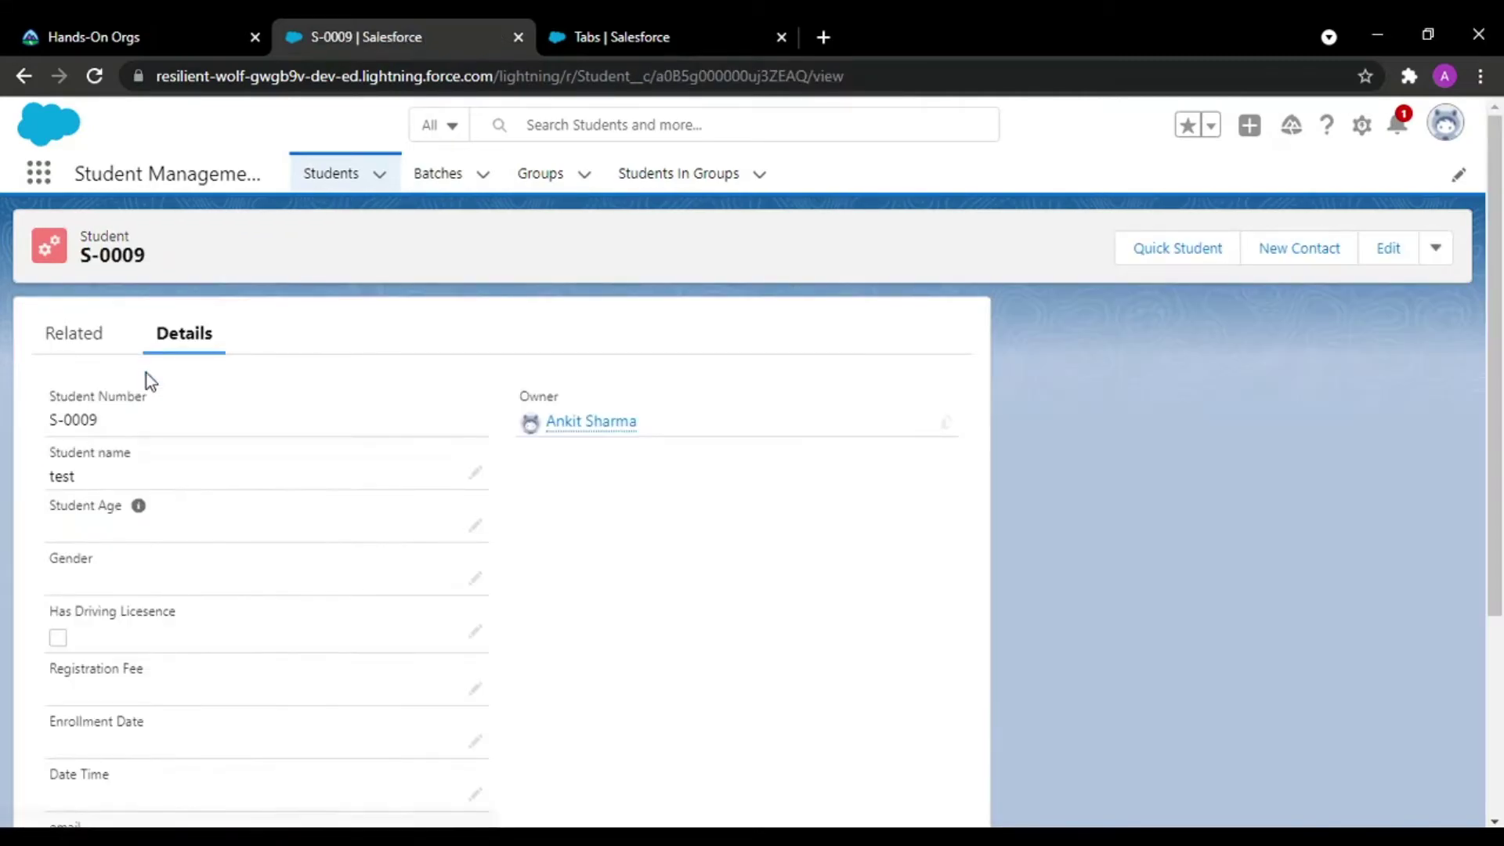
left_click(89, 354)
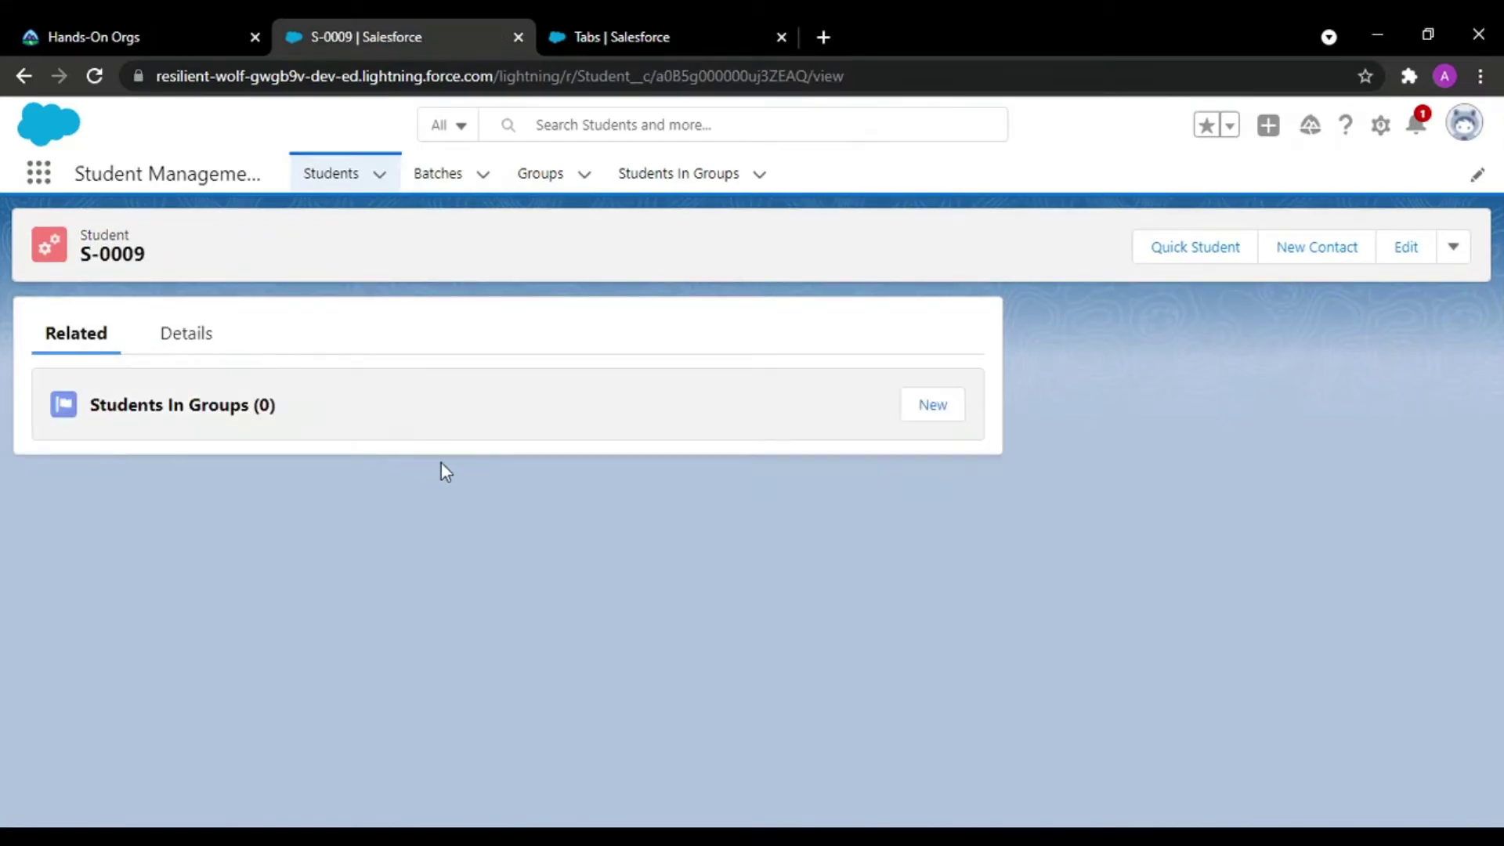
Step: Add a Student In Group record linking the test student to the Art and Craft group and save it
left_click(930, 404)
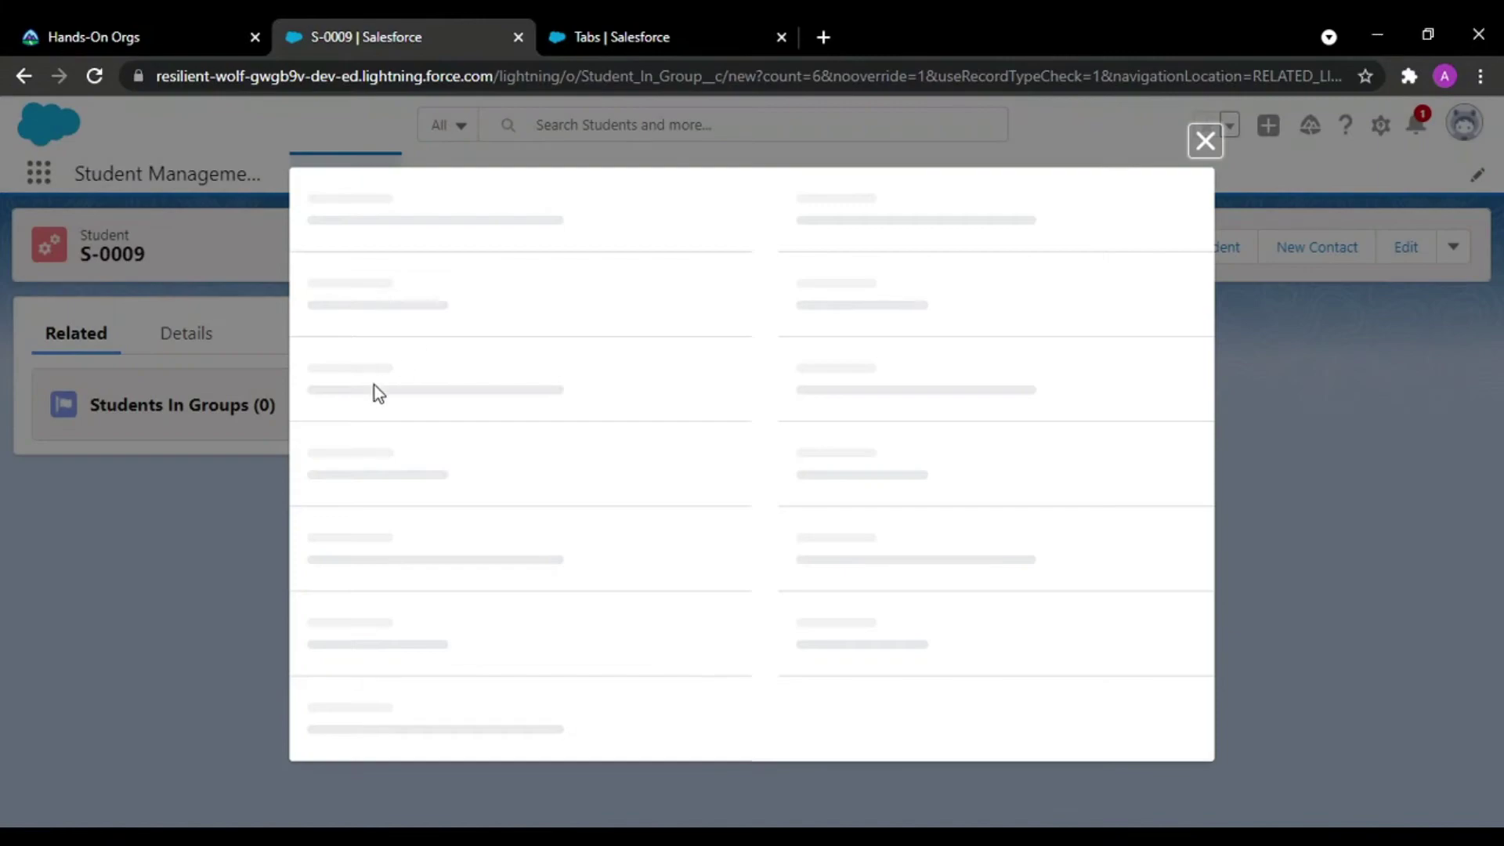
left_click(577, 536)
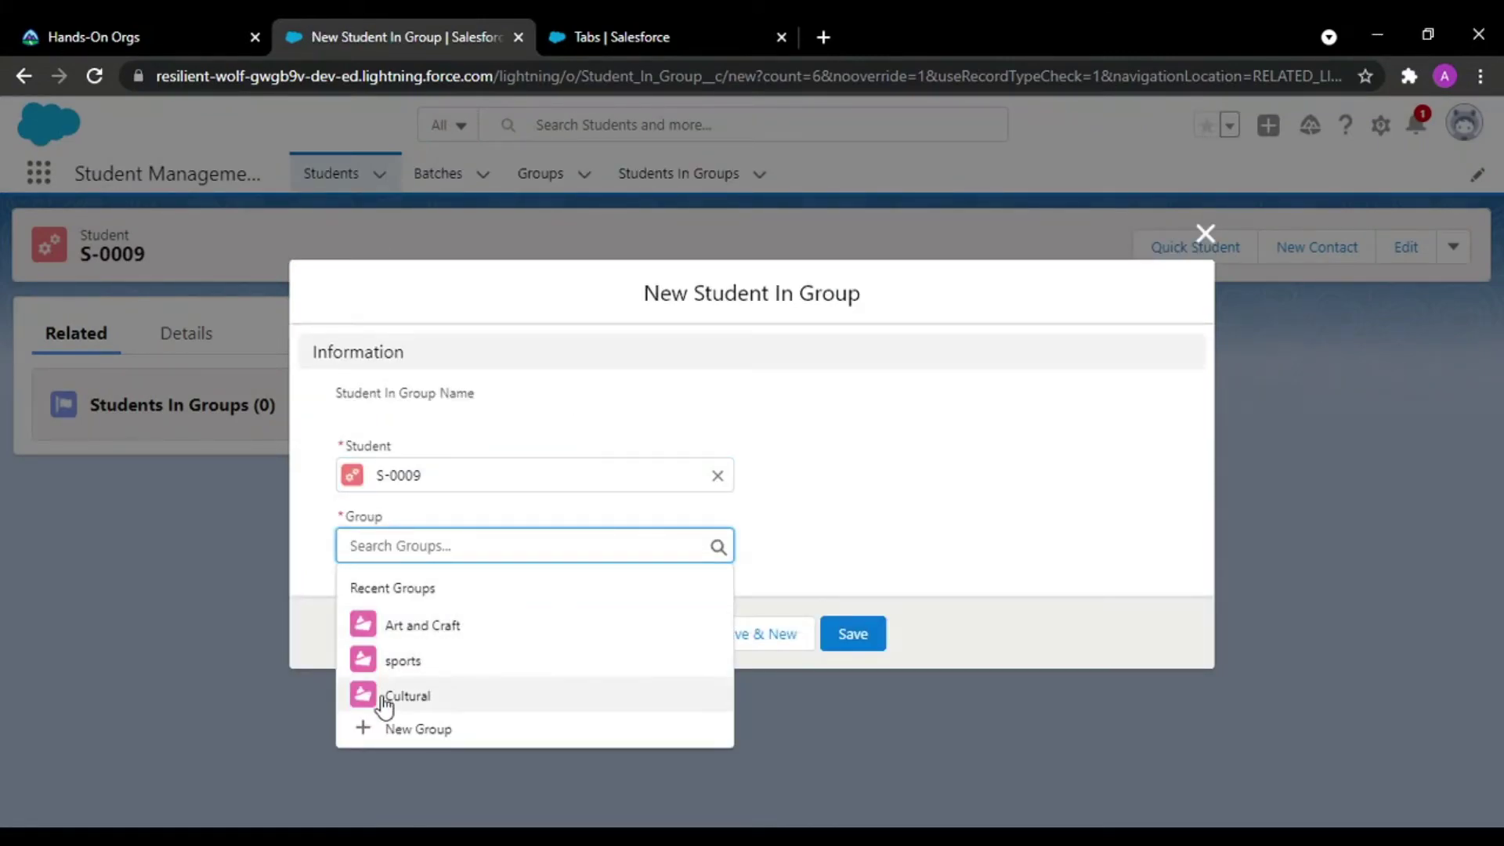
left_click(389, 636)
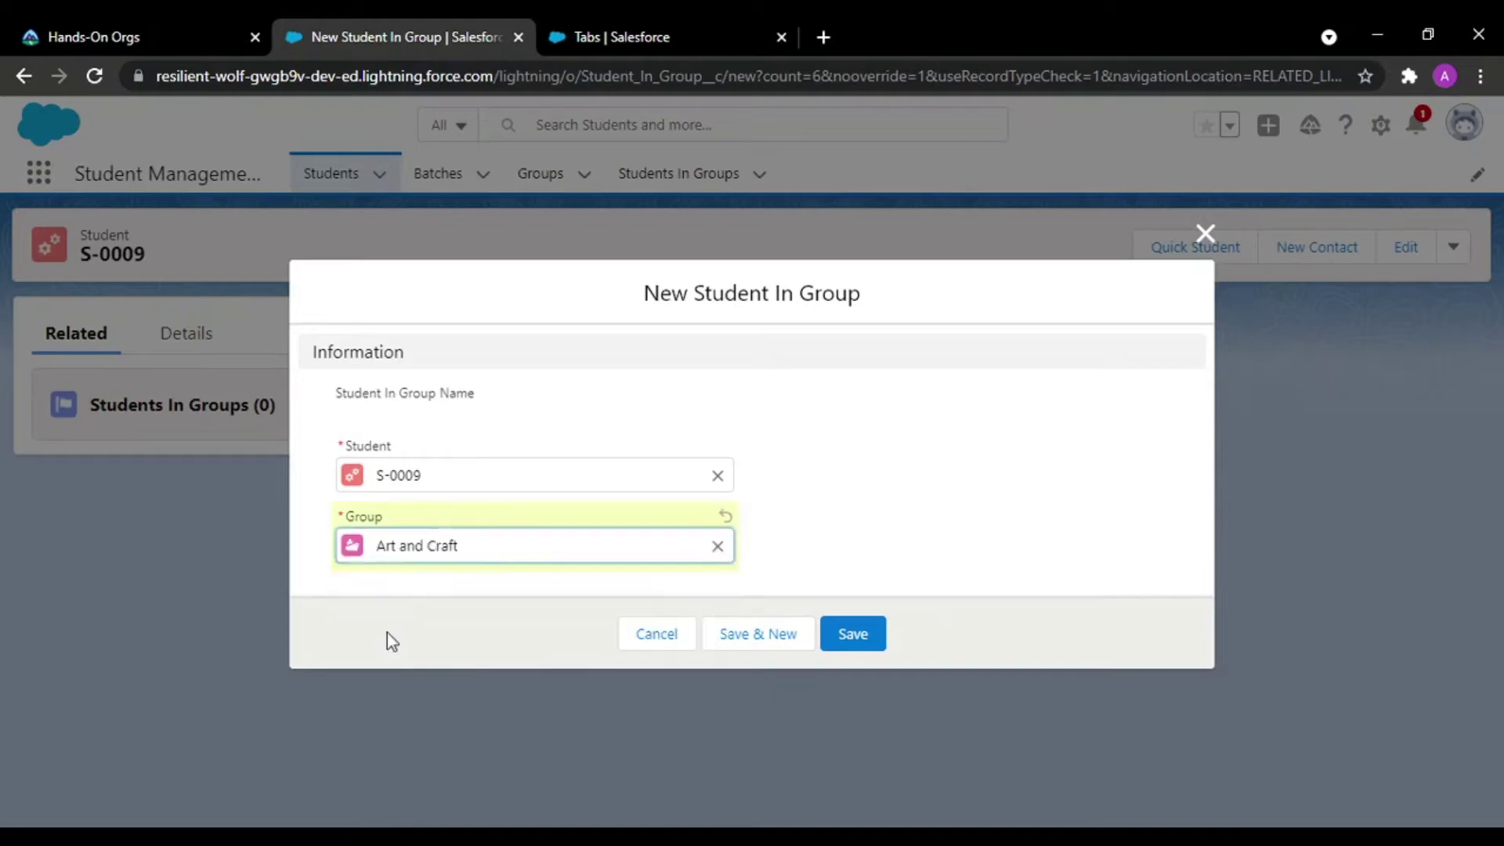
left_click(843, 636)
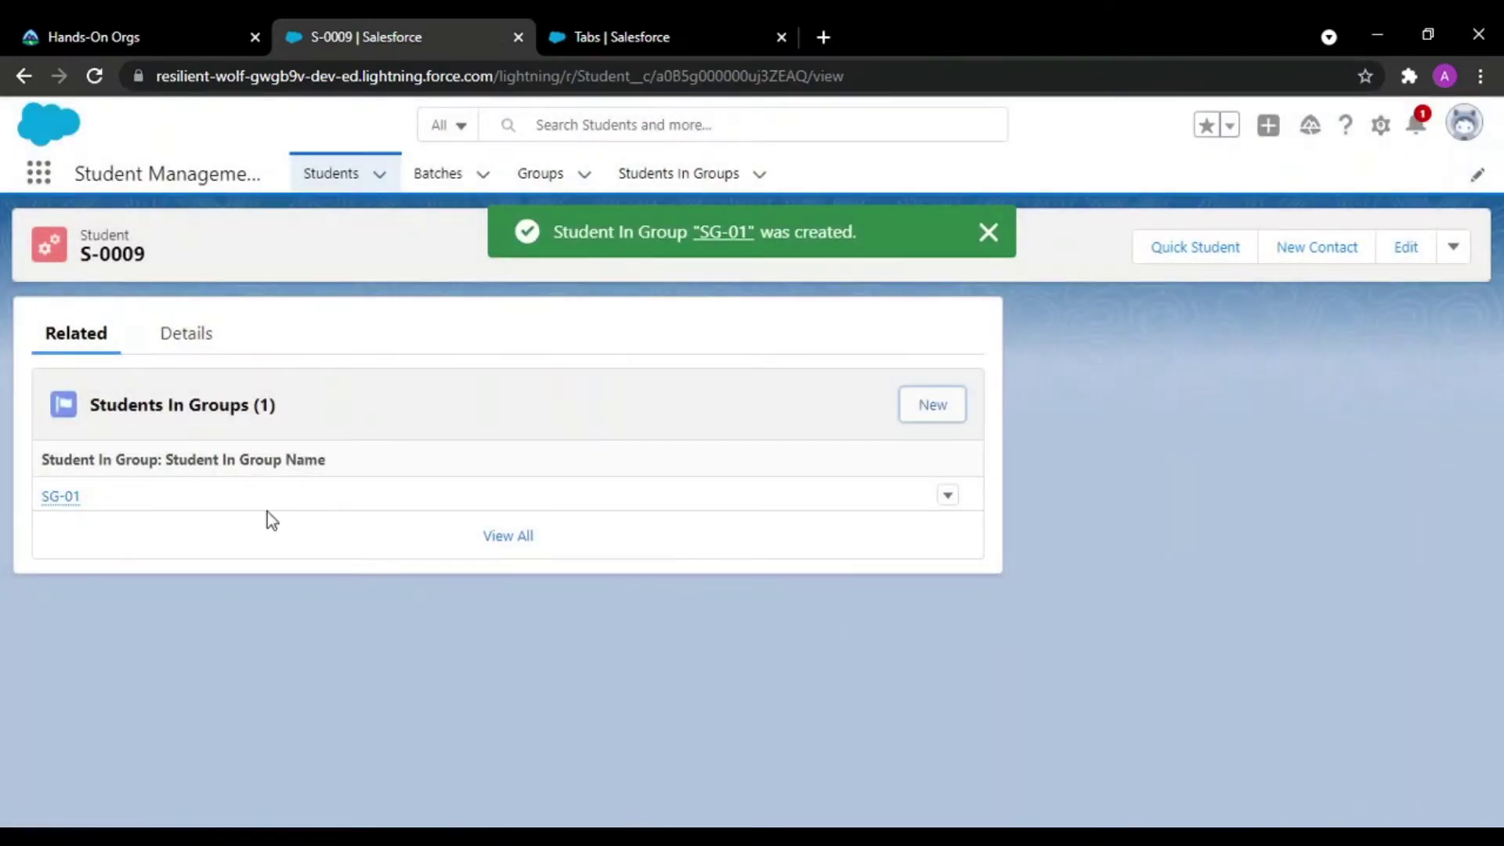
Step: Add a Student In Group record linking the test student to the sports group and save it
left_click(933, 406)
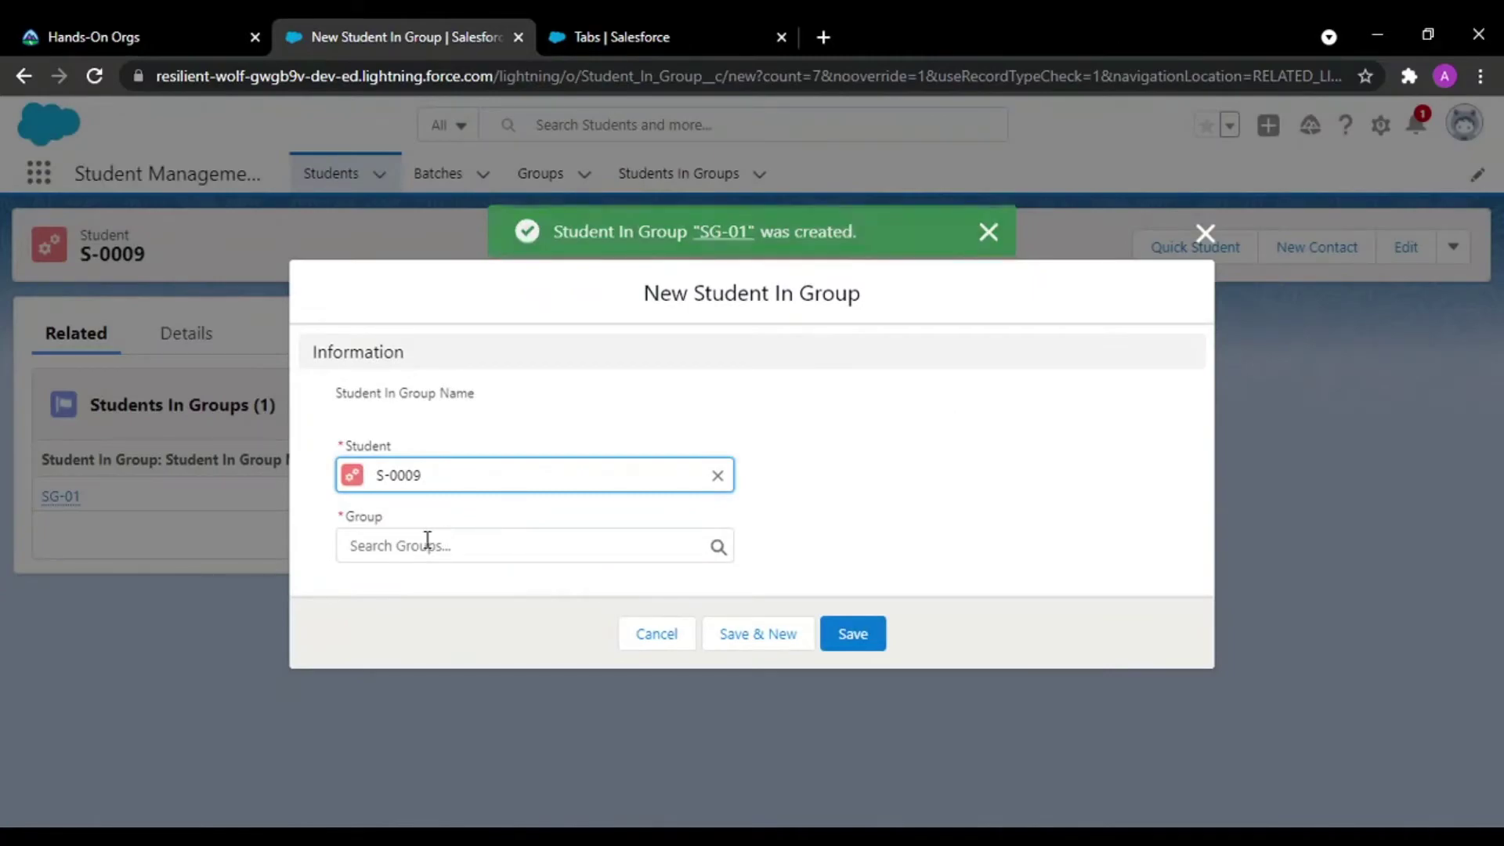
left_click(427, 541)
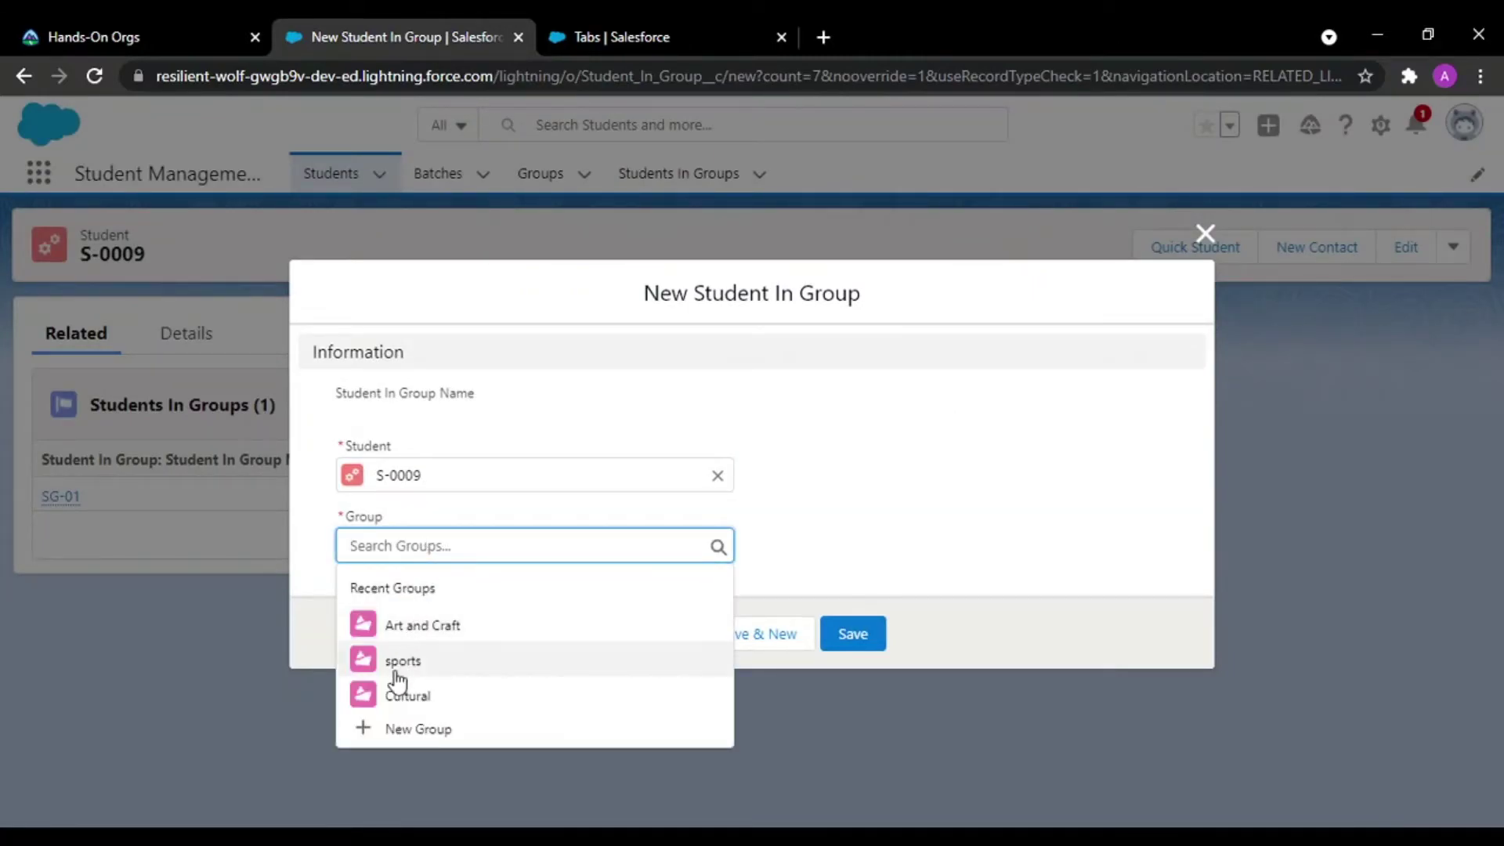
left_click(396, 662)
left_click(838, 626)
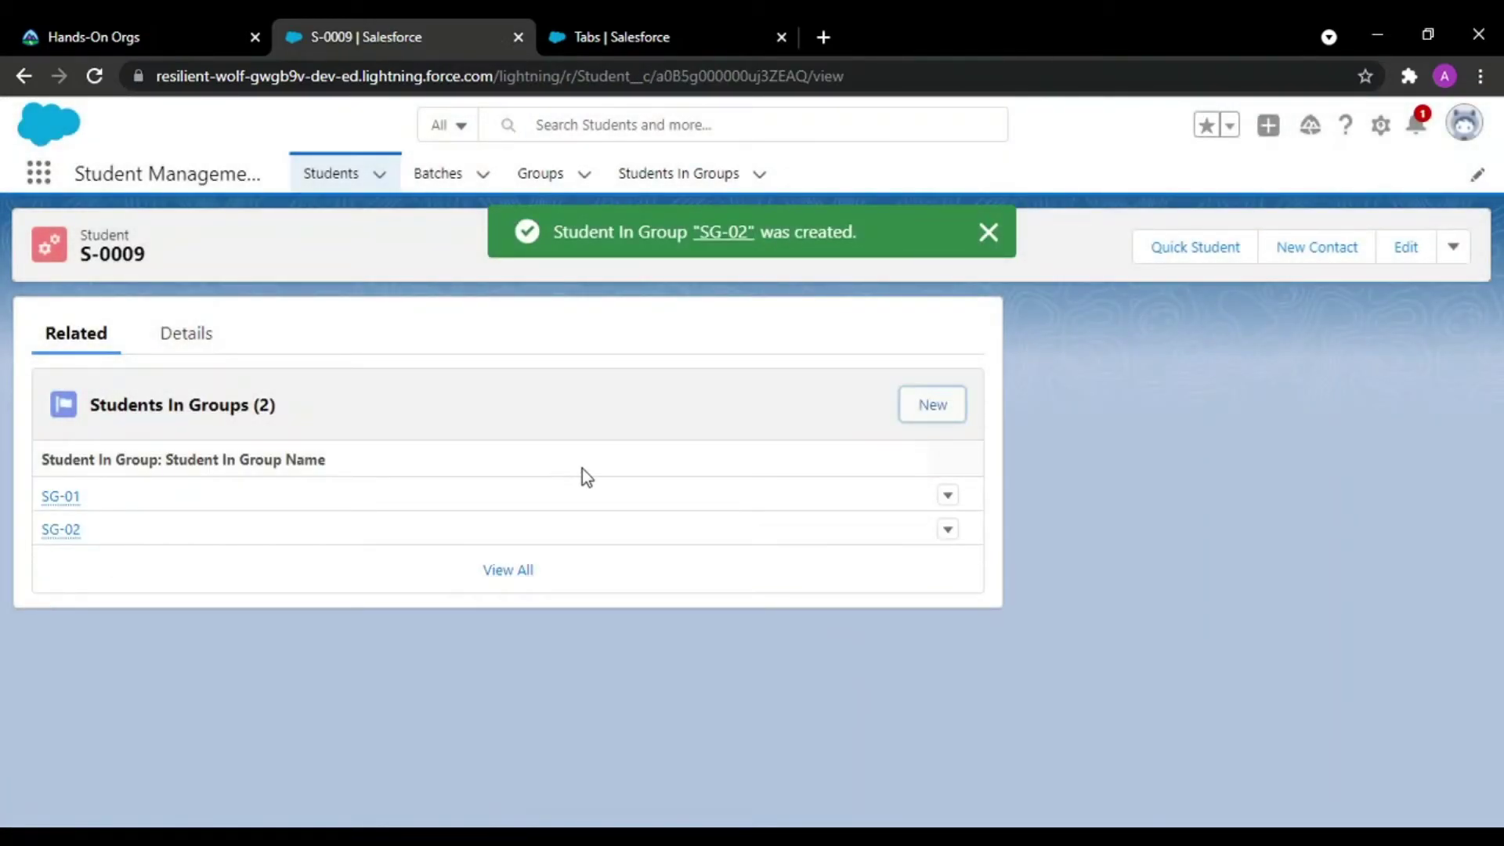
Step: Add a Student In Group record linking the same test student to the Cultural group and save it
left_click(922, 415)
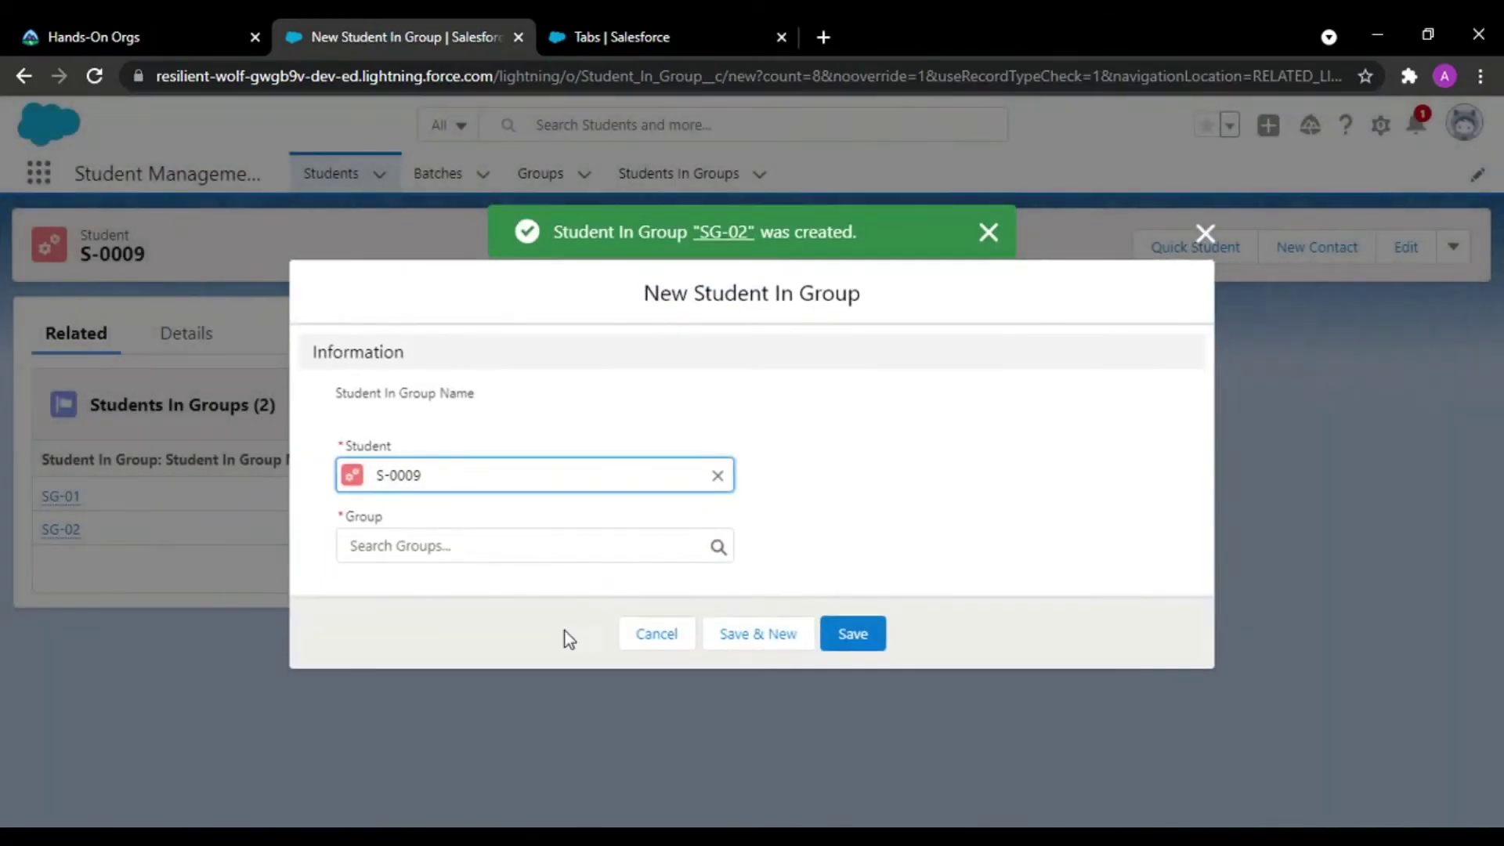
left_click(561, 547)
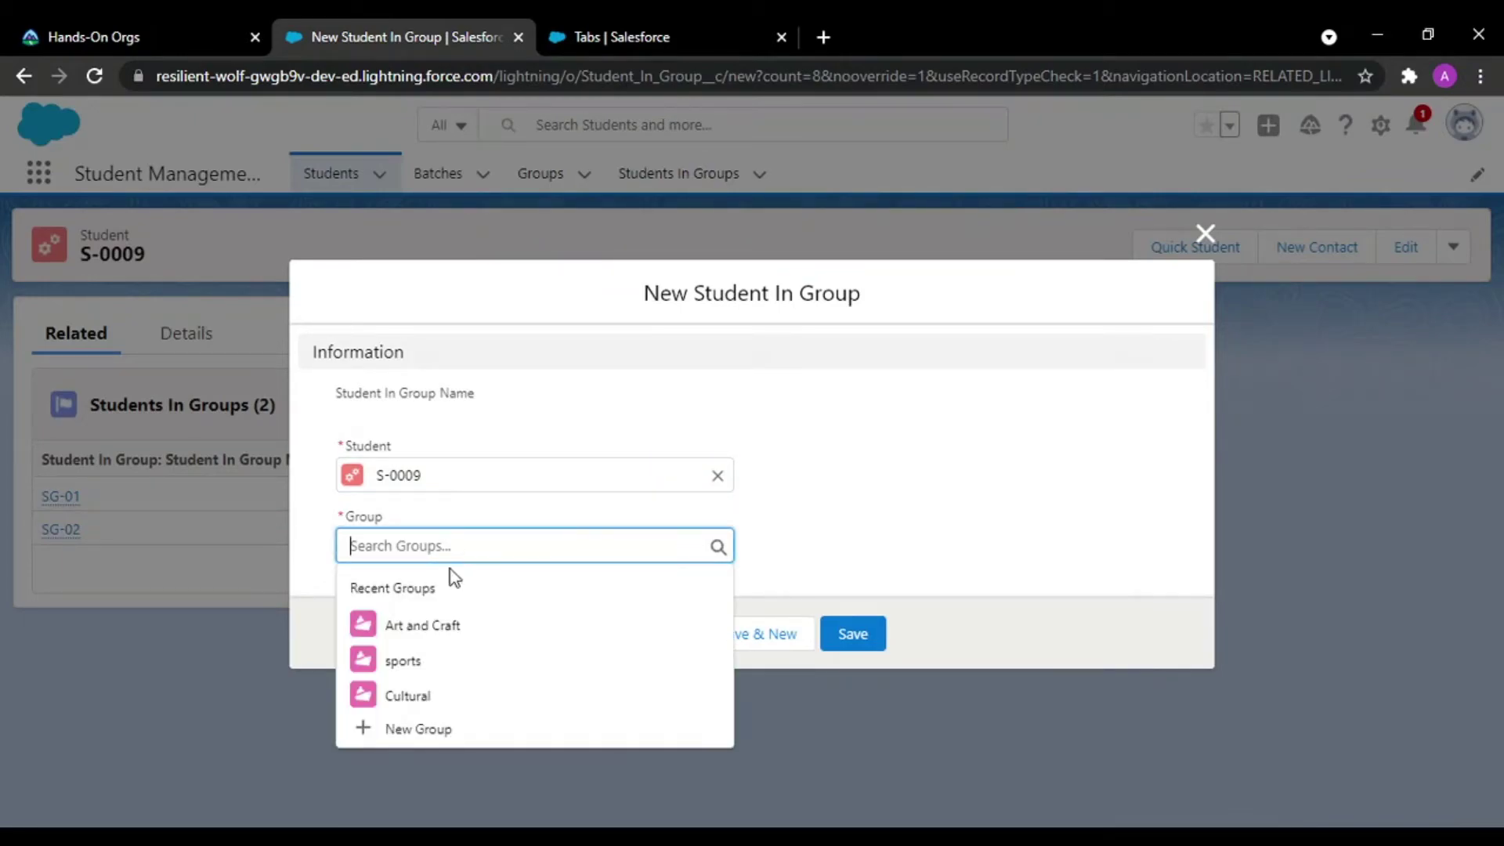
left_click(404, 697)
left_click(865, 631)
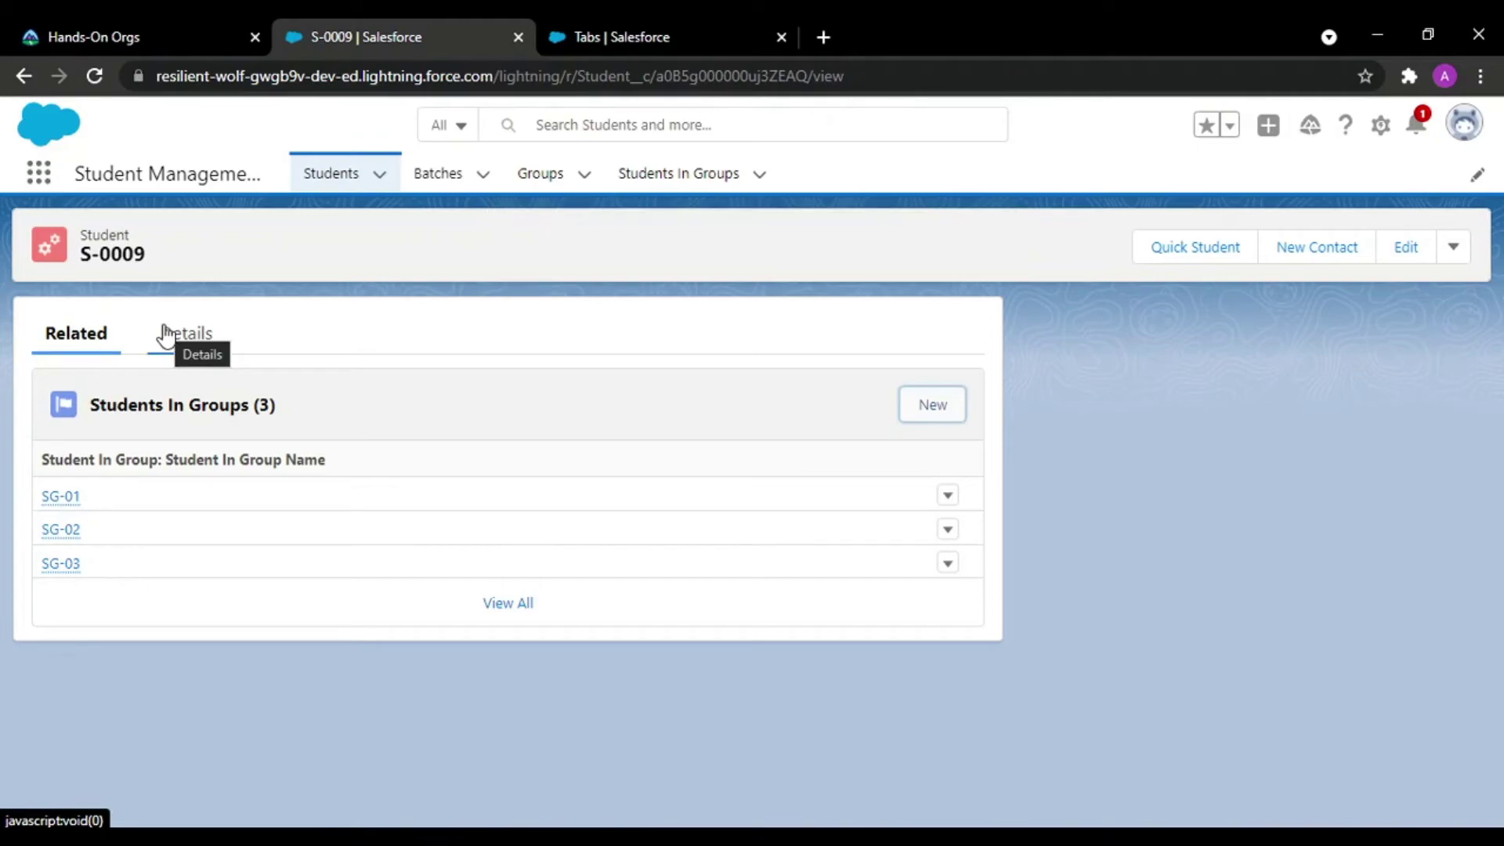
Step: Check the Art and Craft group's related Students In Groups and open its SG-01 record to view the linked student
left_click(540, 175)
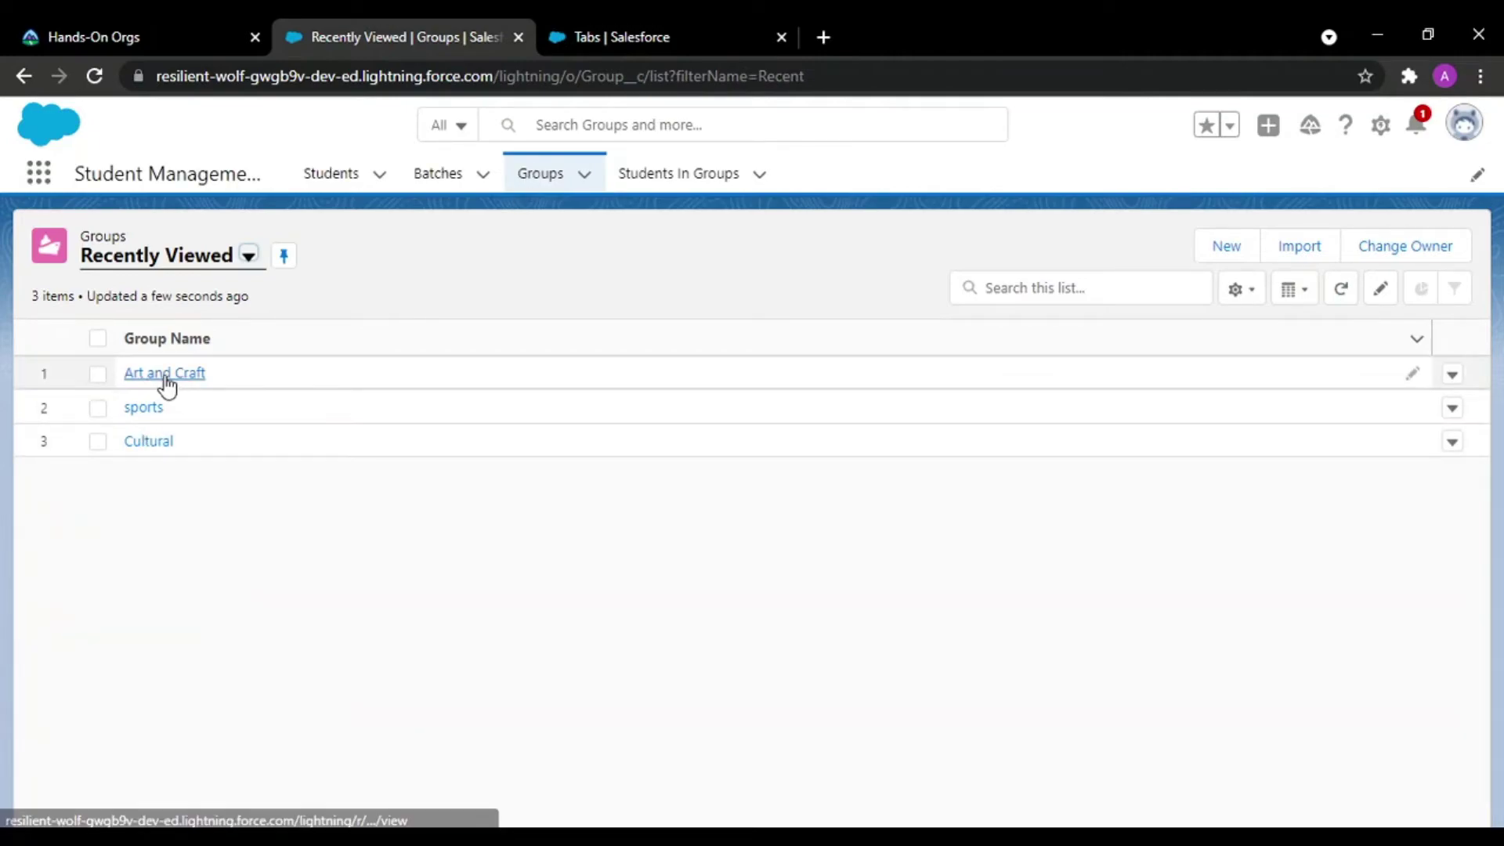
left_click(165, 374)
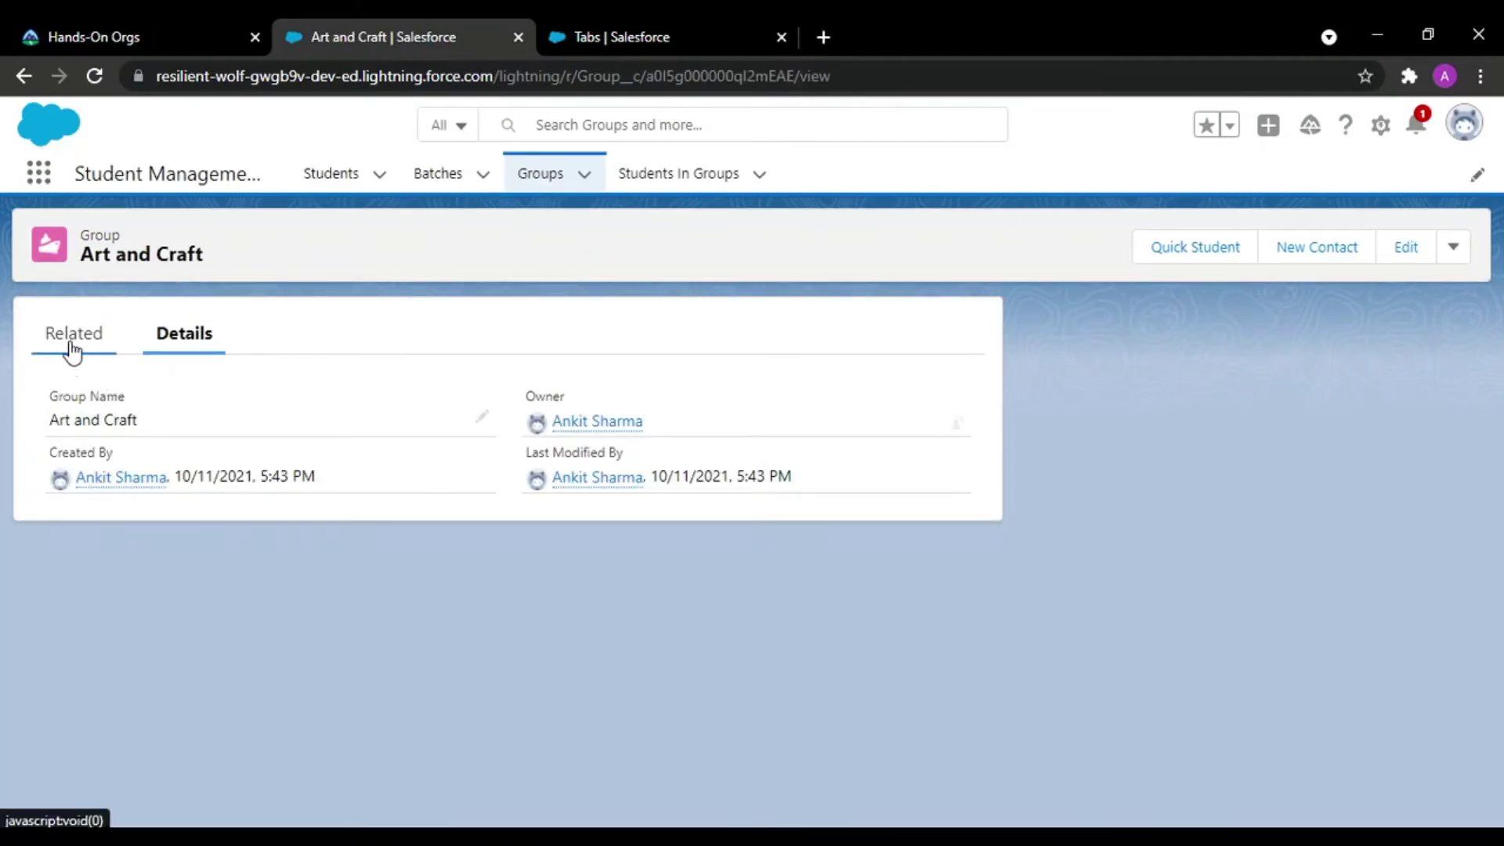
left_click(73, 337)
left_click(48, 497)
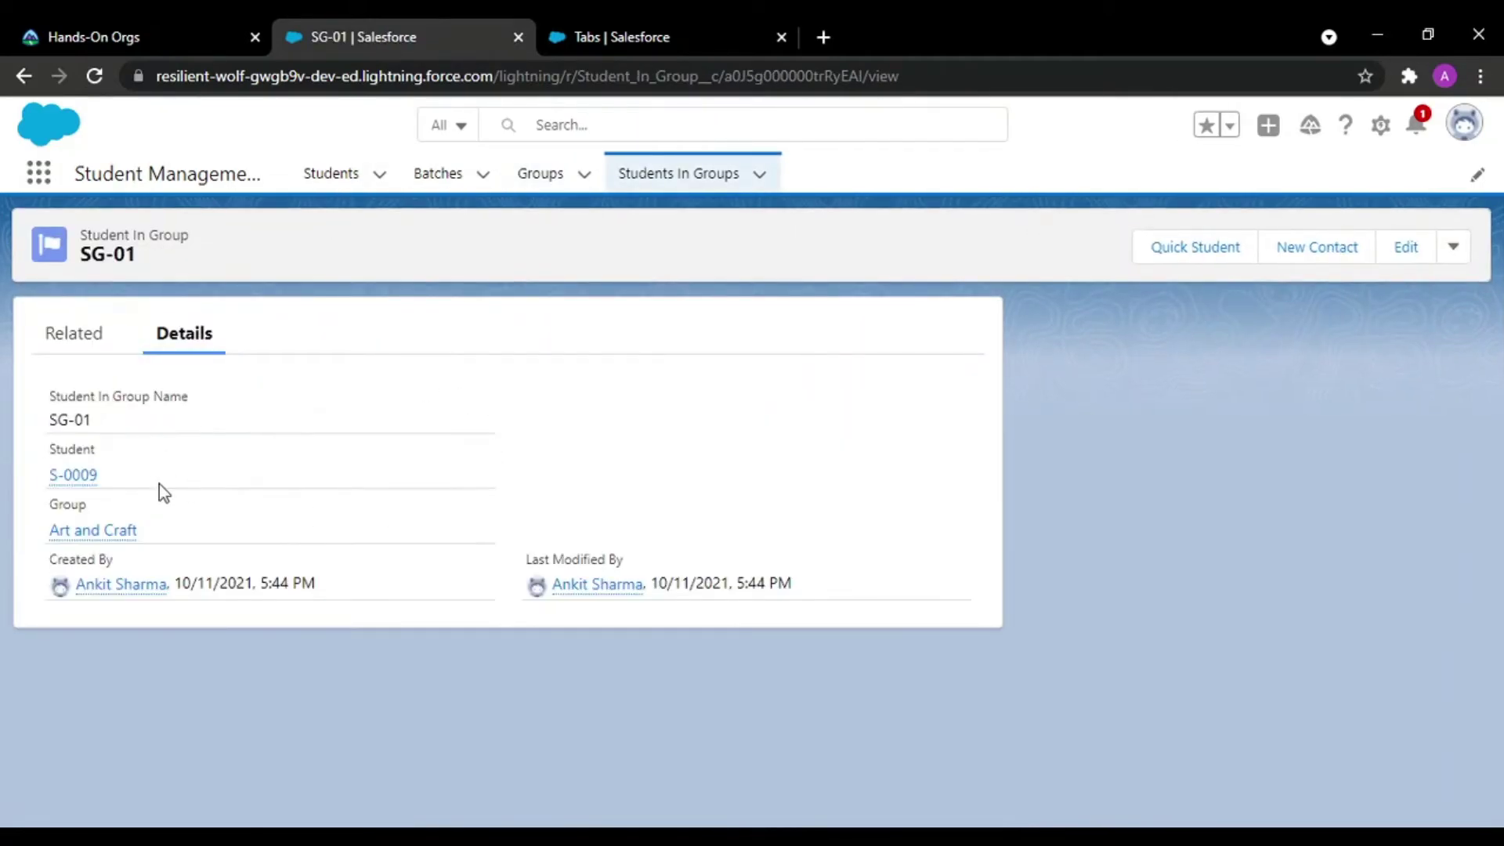
mouse_move(69, 479)
Step: Open the sports group and view its related Students In Groups records
left_click(518, 188)
left_click(147, 411)
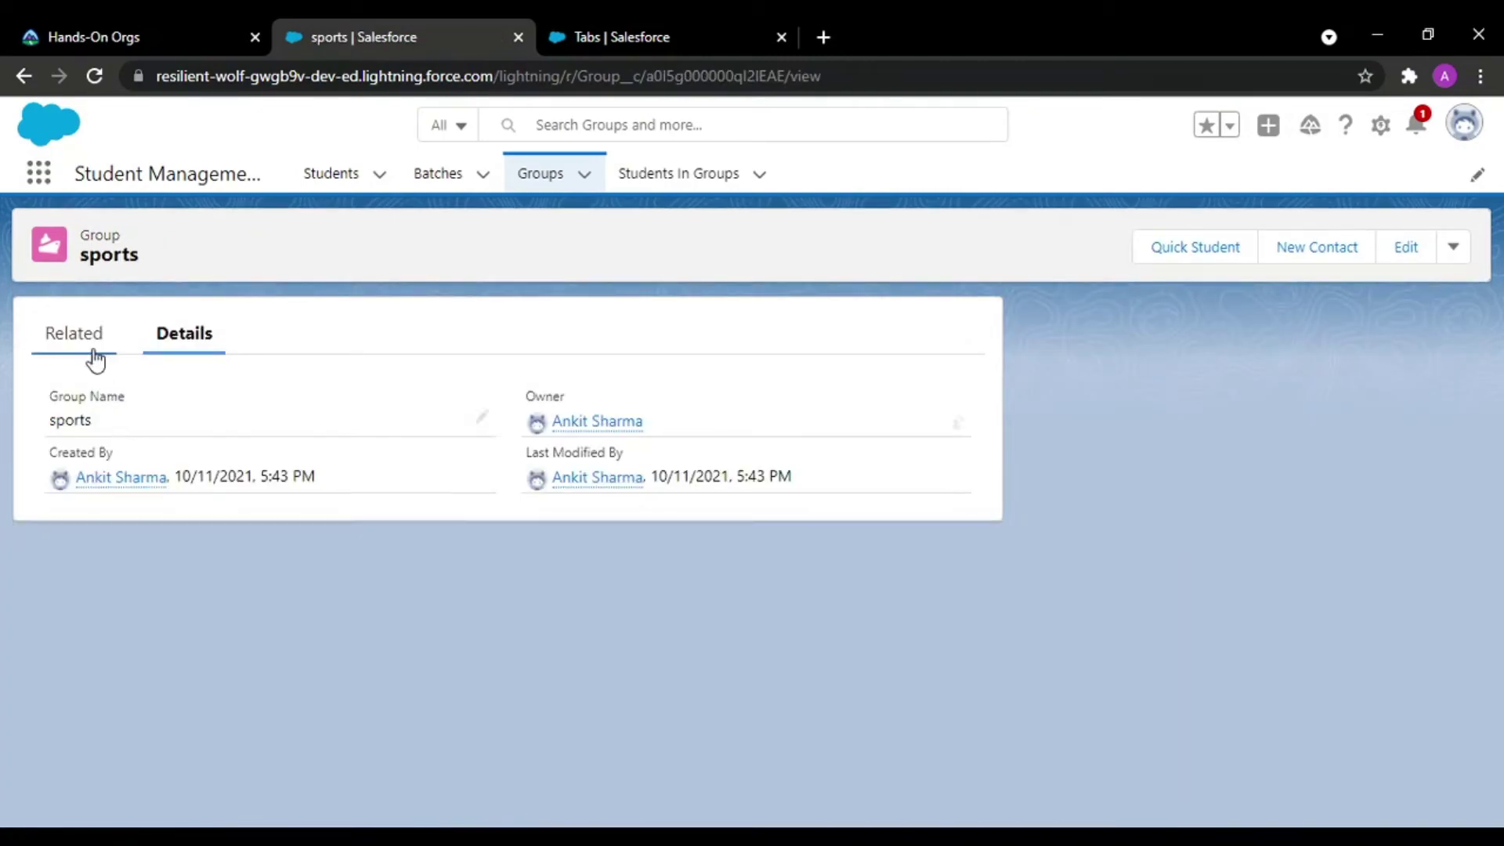
left_click(94, 353)
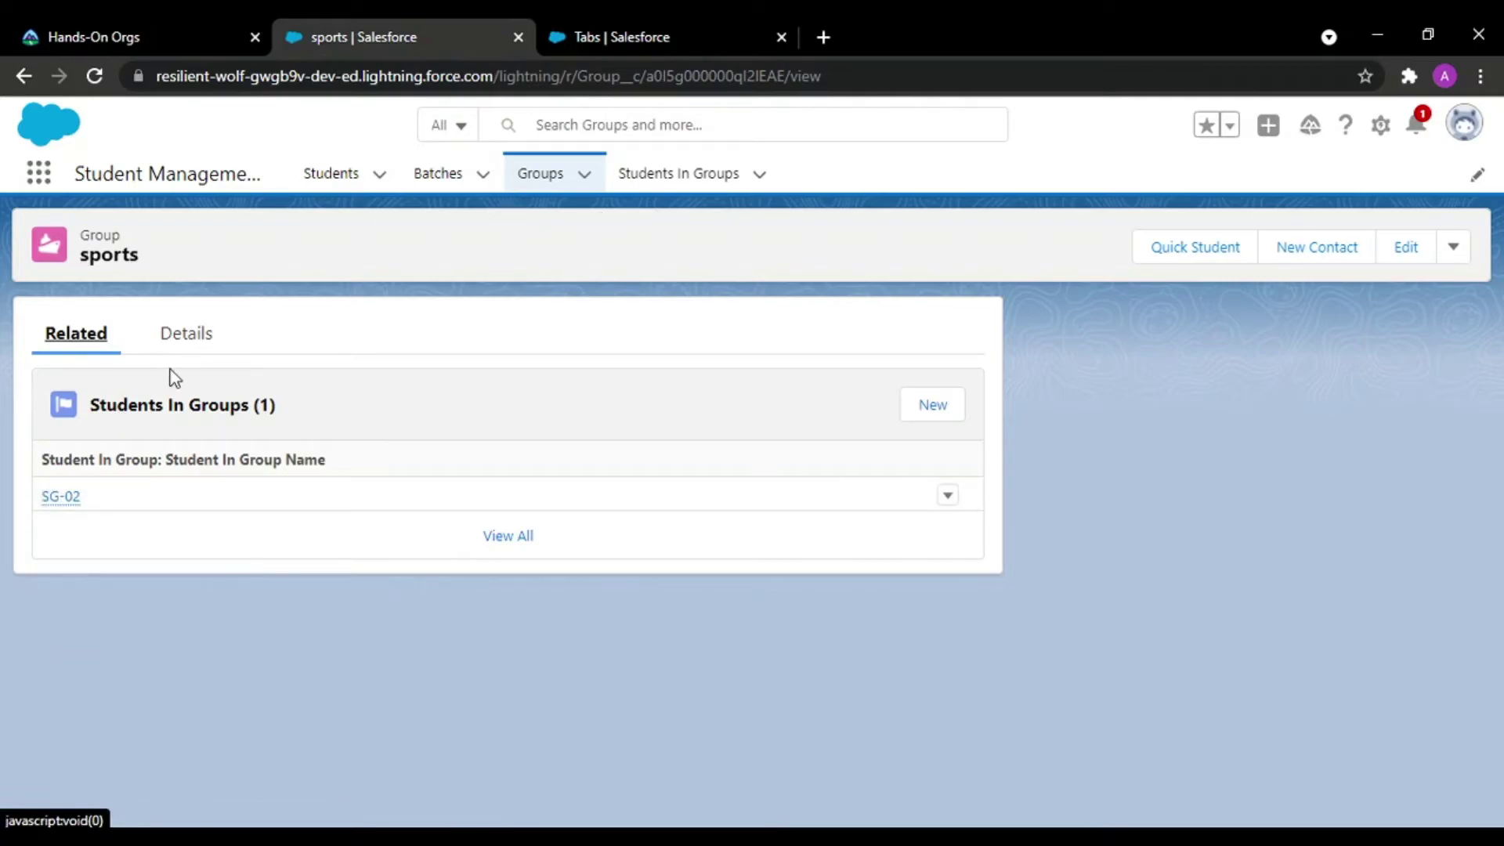
Step: Create a new student record with the student name Studetn2 and save it
left_click(441, 174)
left_click(325, 174)
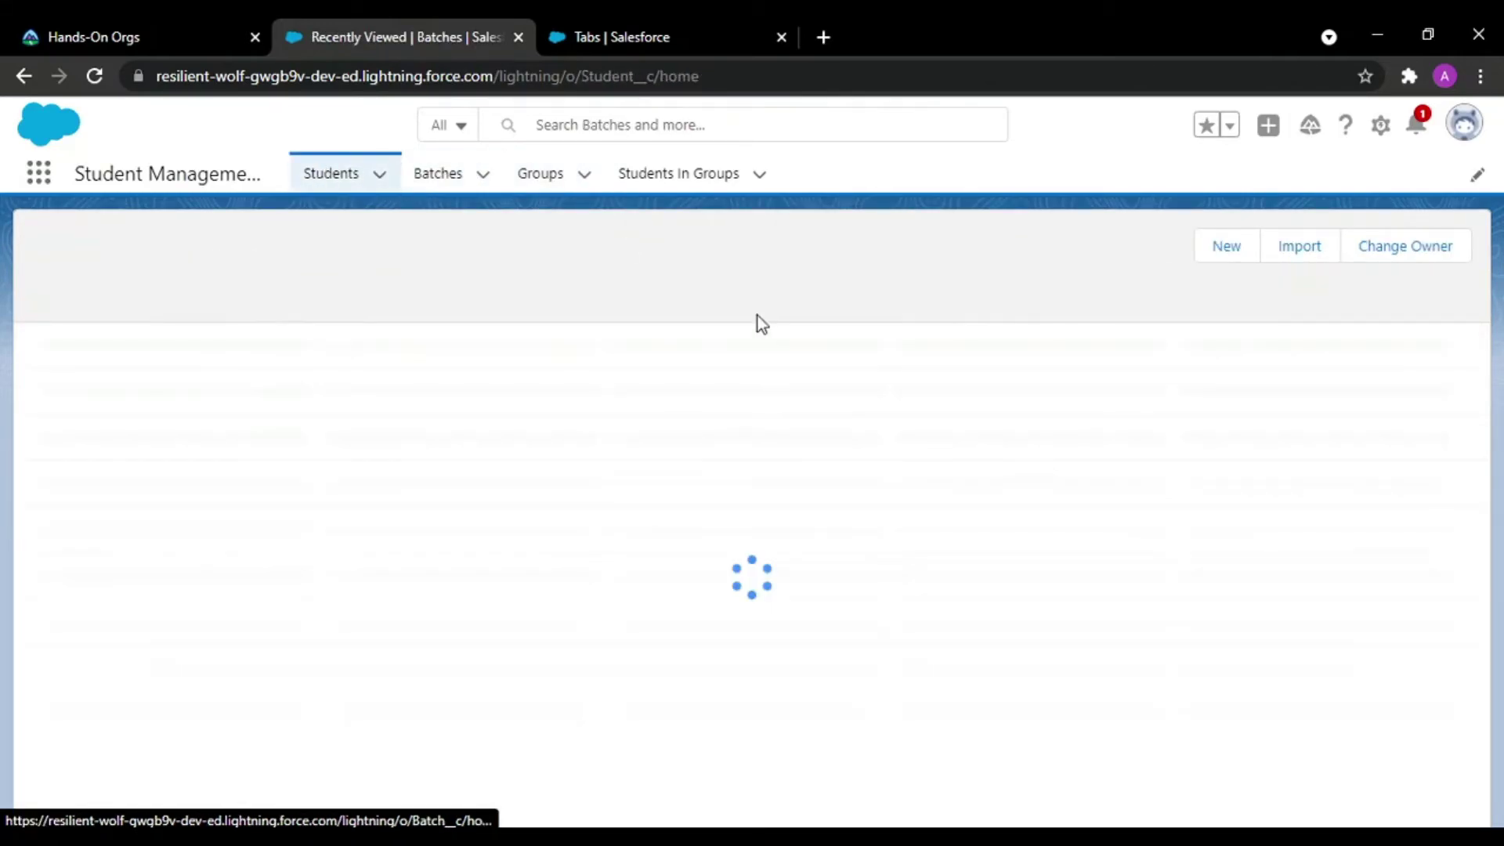
left_click(1226, 243)
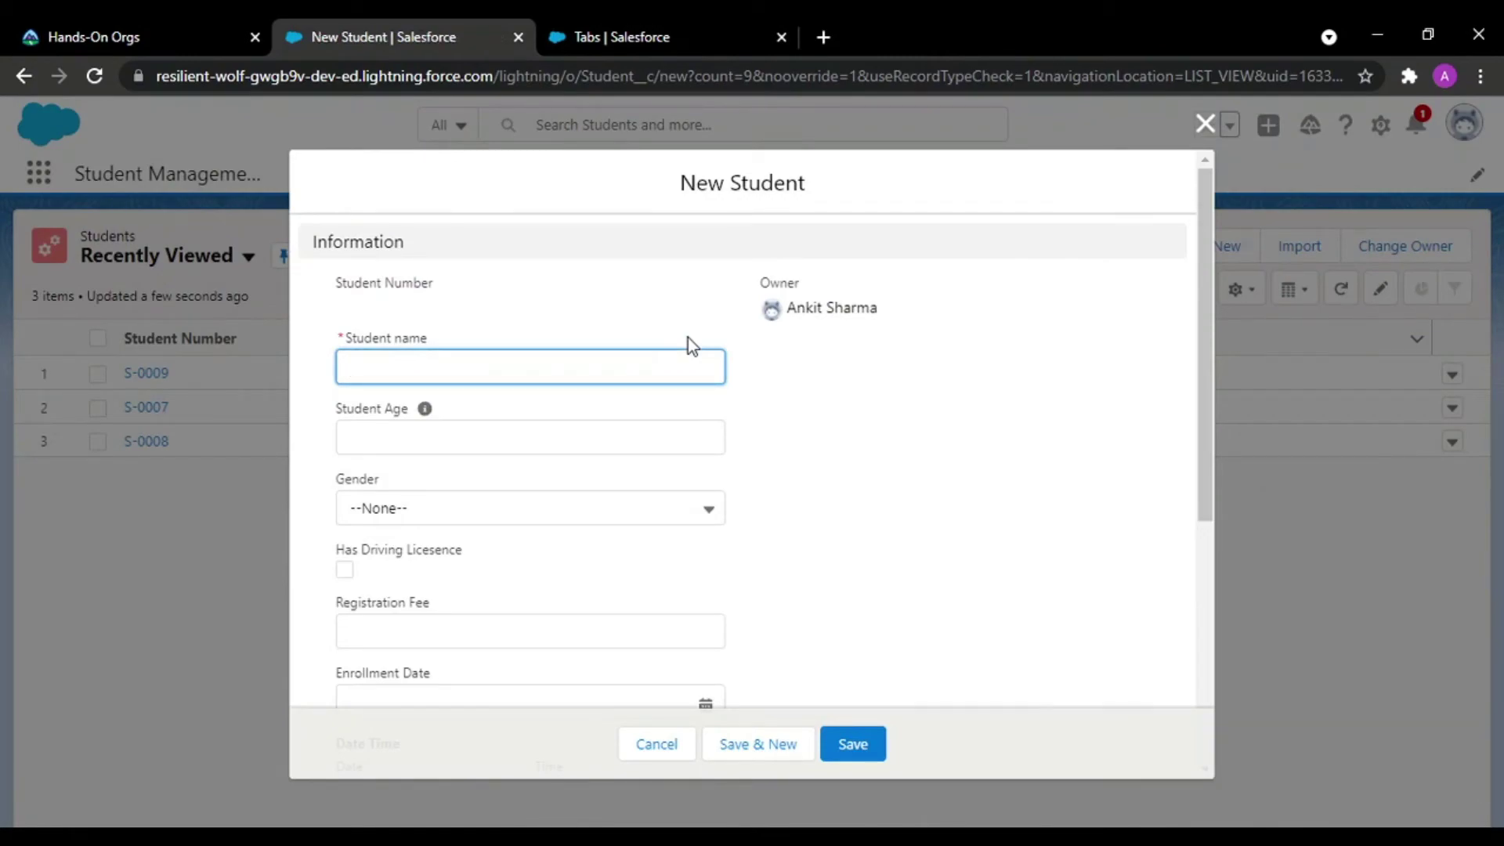
type("Studetn2")
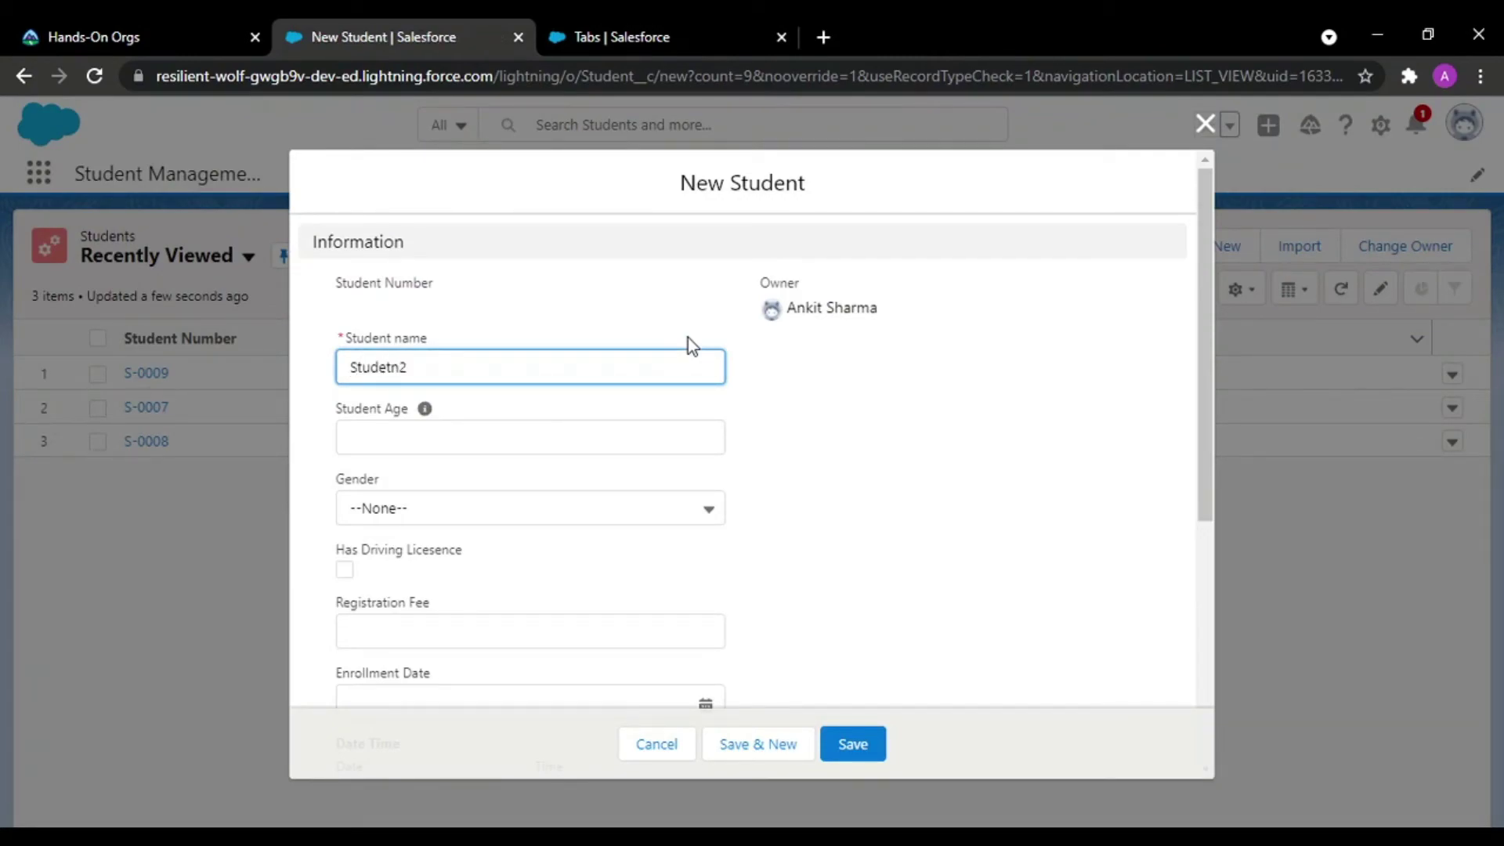
left_click(851, 745)
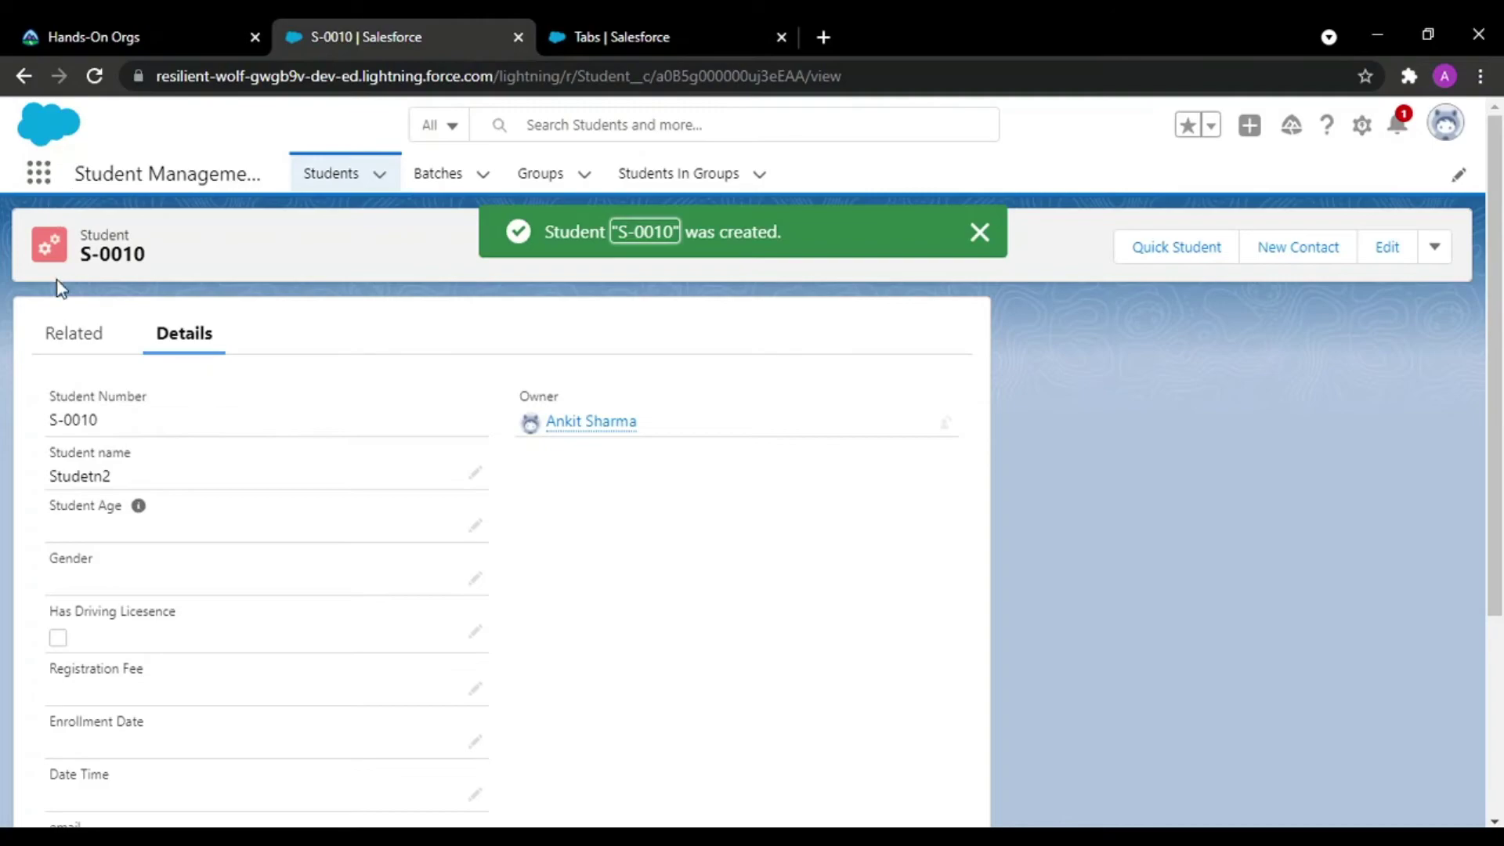
Step: From the new student's related records, add a Student In Group record for the Art and Craft group and save it
left_click(73, 333)
left_click(943, 408)
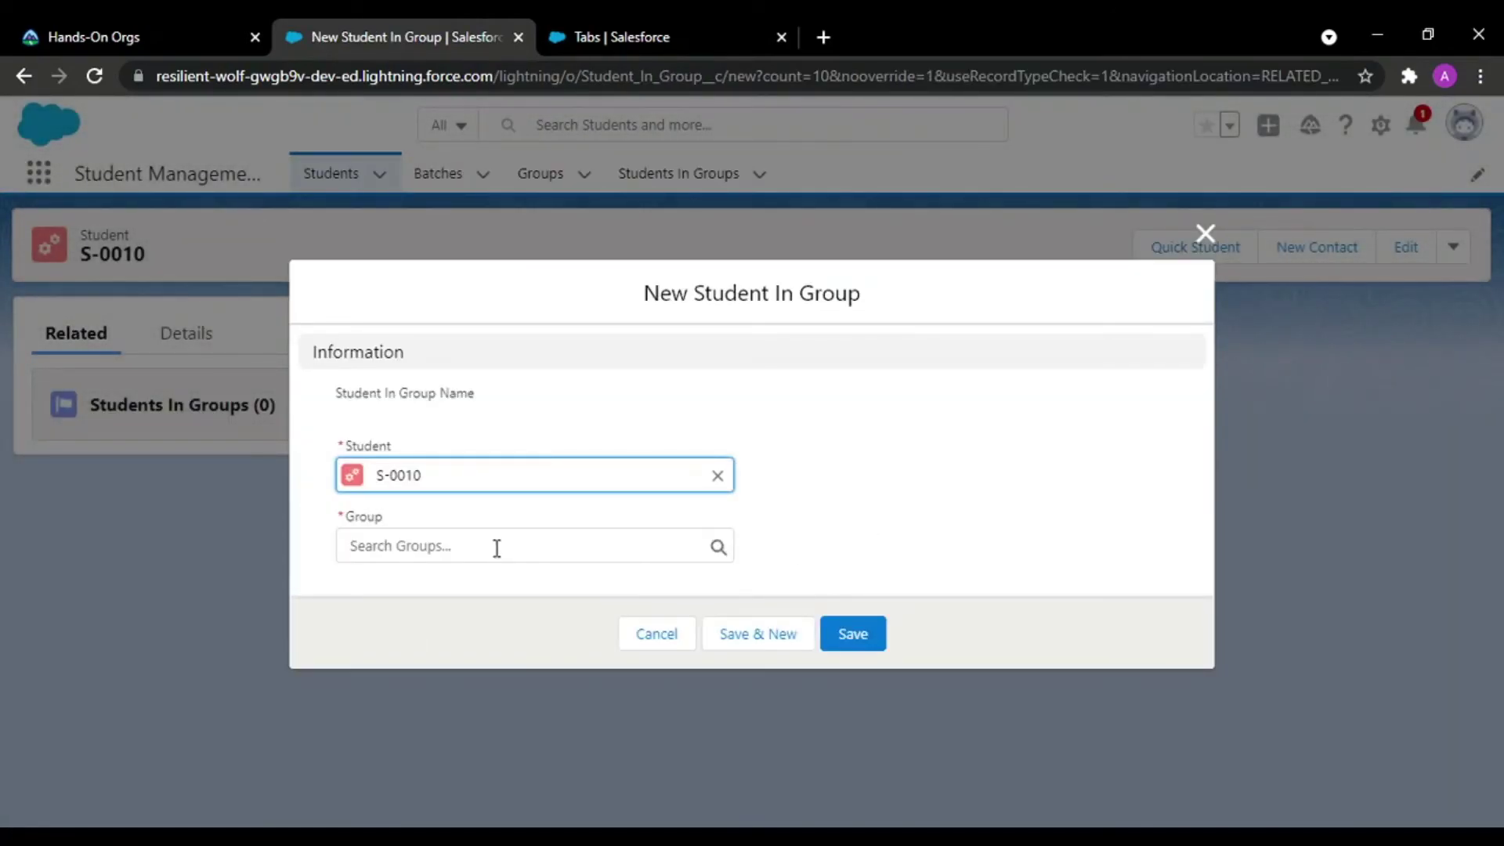
left_click(510, 543)
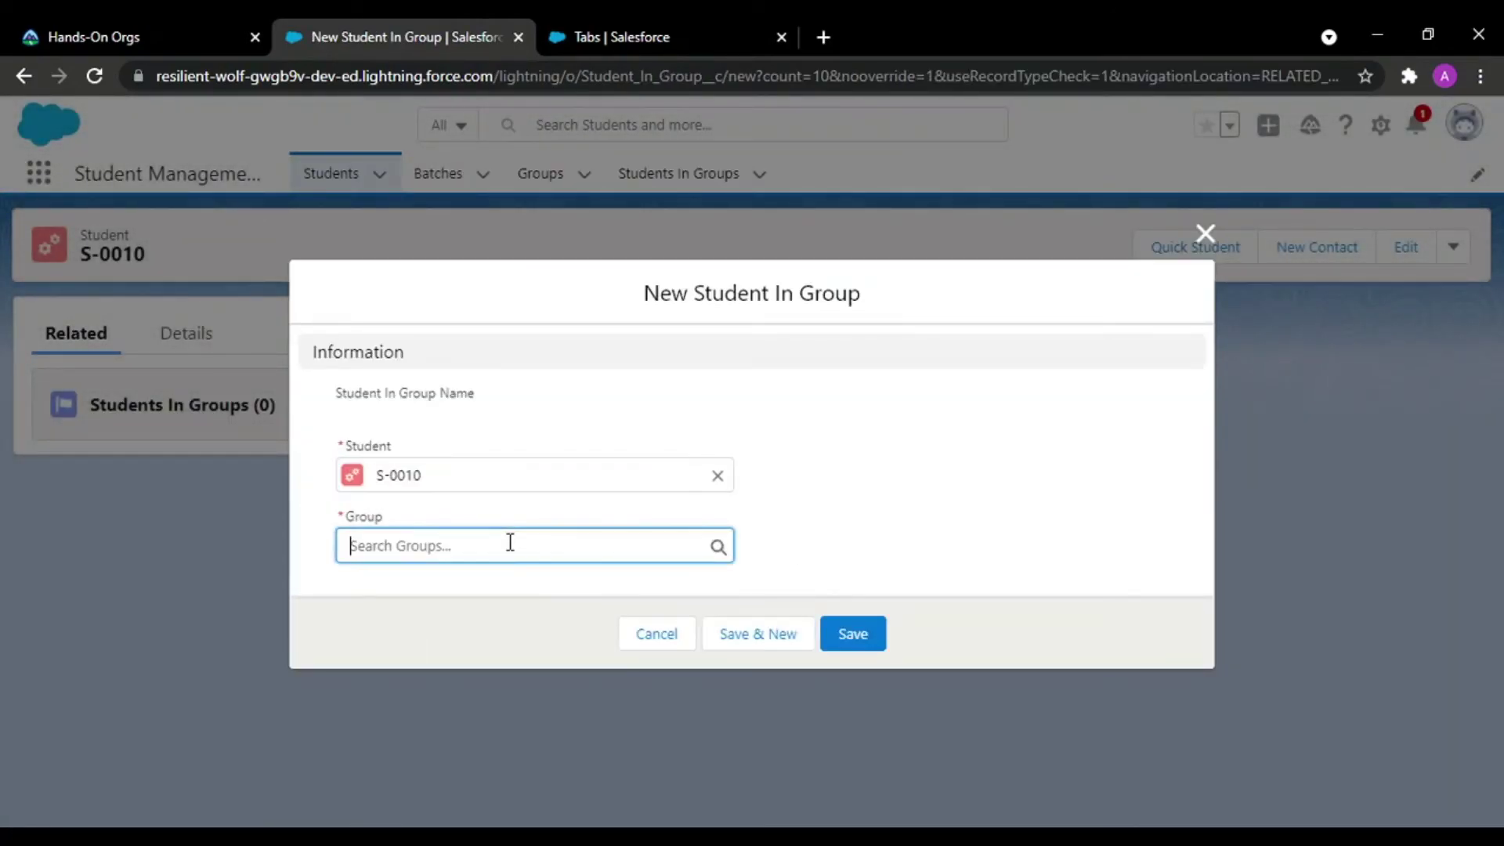
left_click(401, 660)
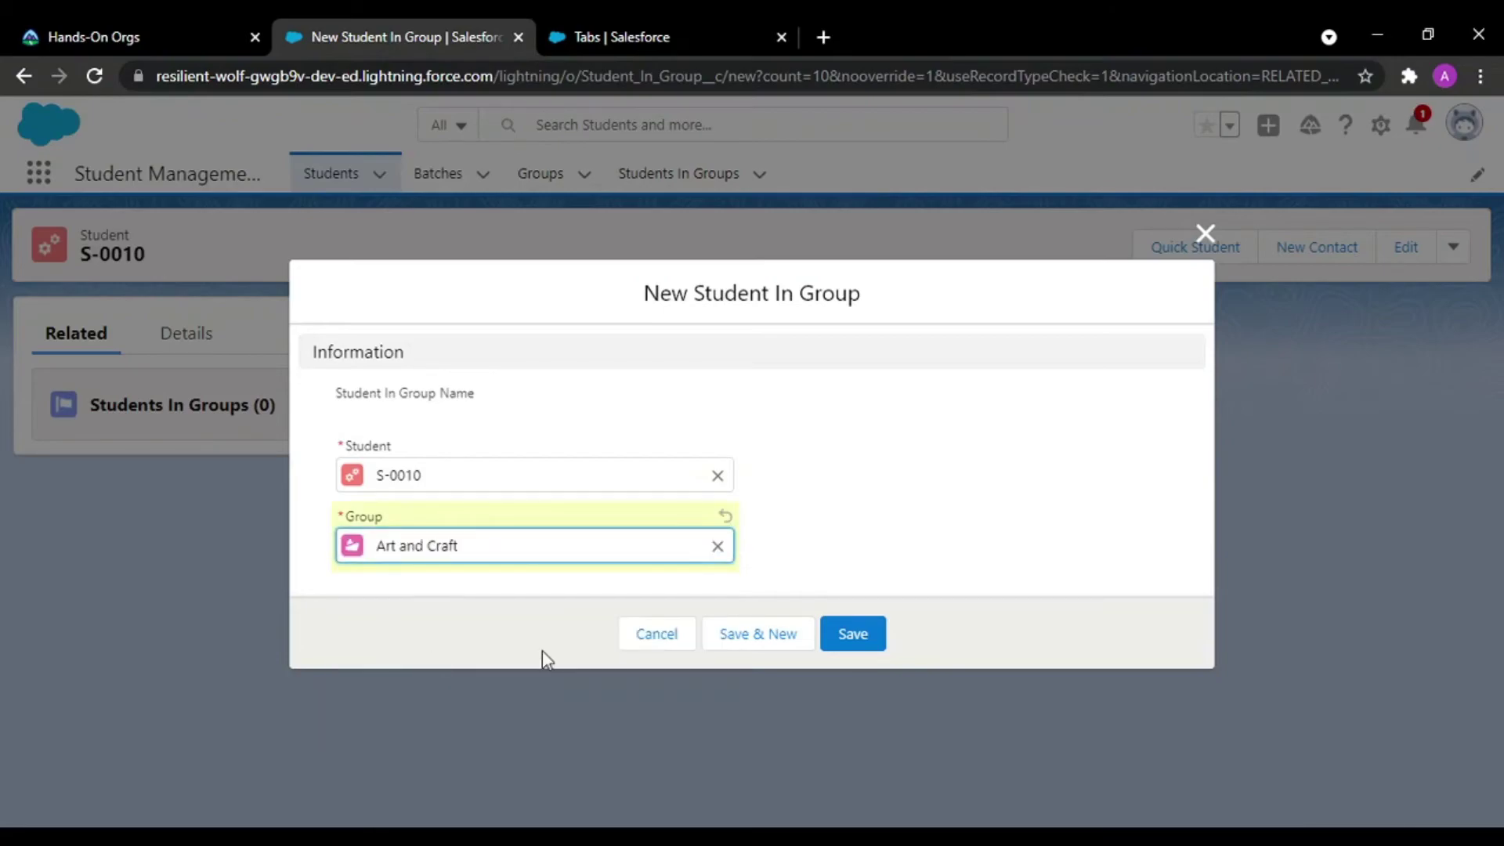
left_click(852, 646)
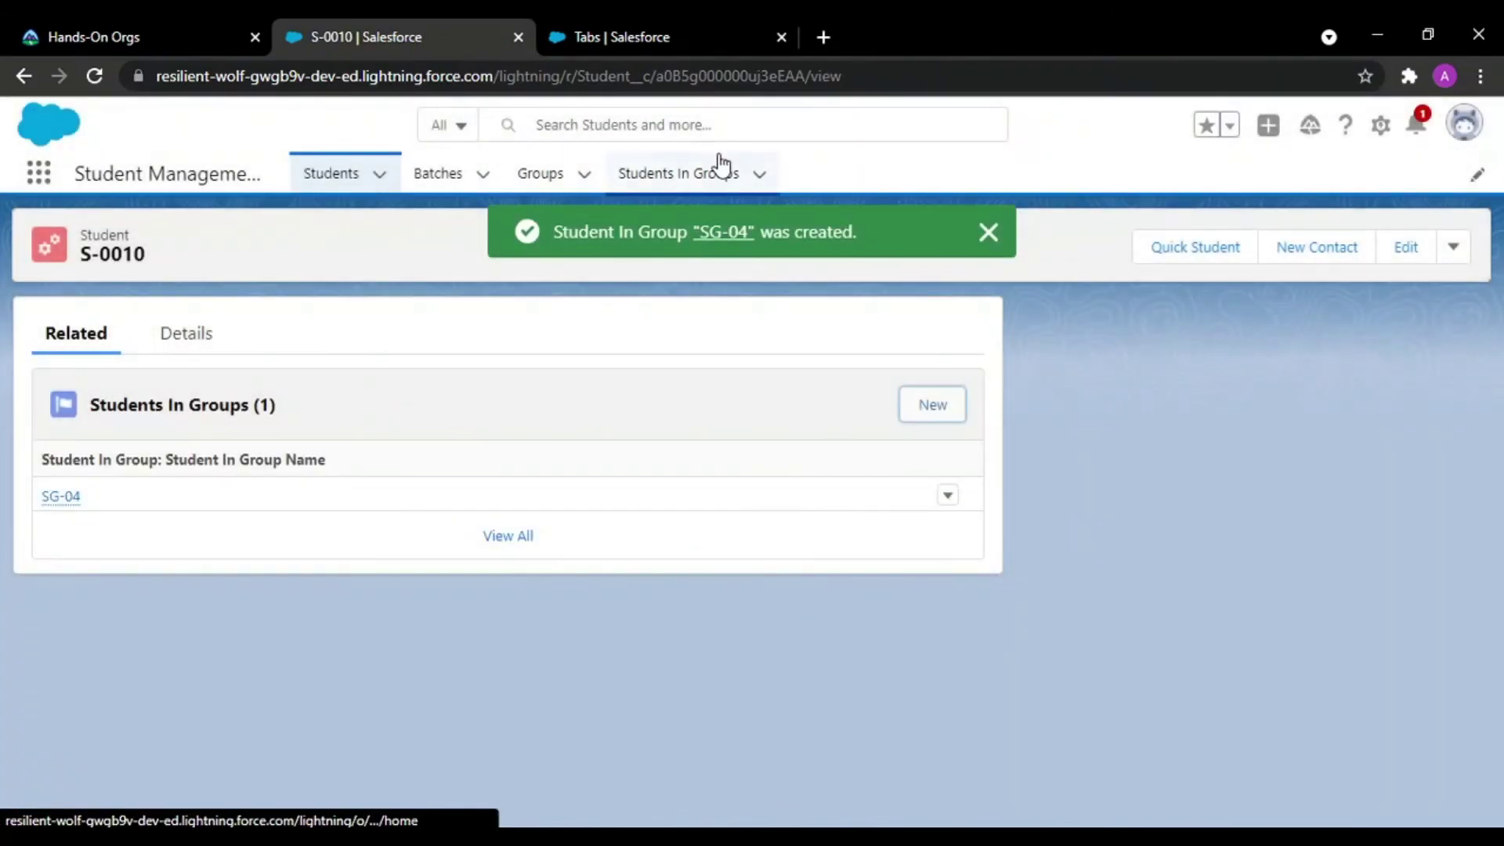
Step: Return to the Art and Craft group's related records and open SG-01 to check which student it links
left_click(537, 174)
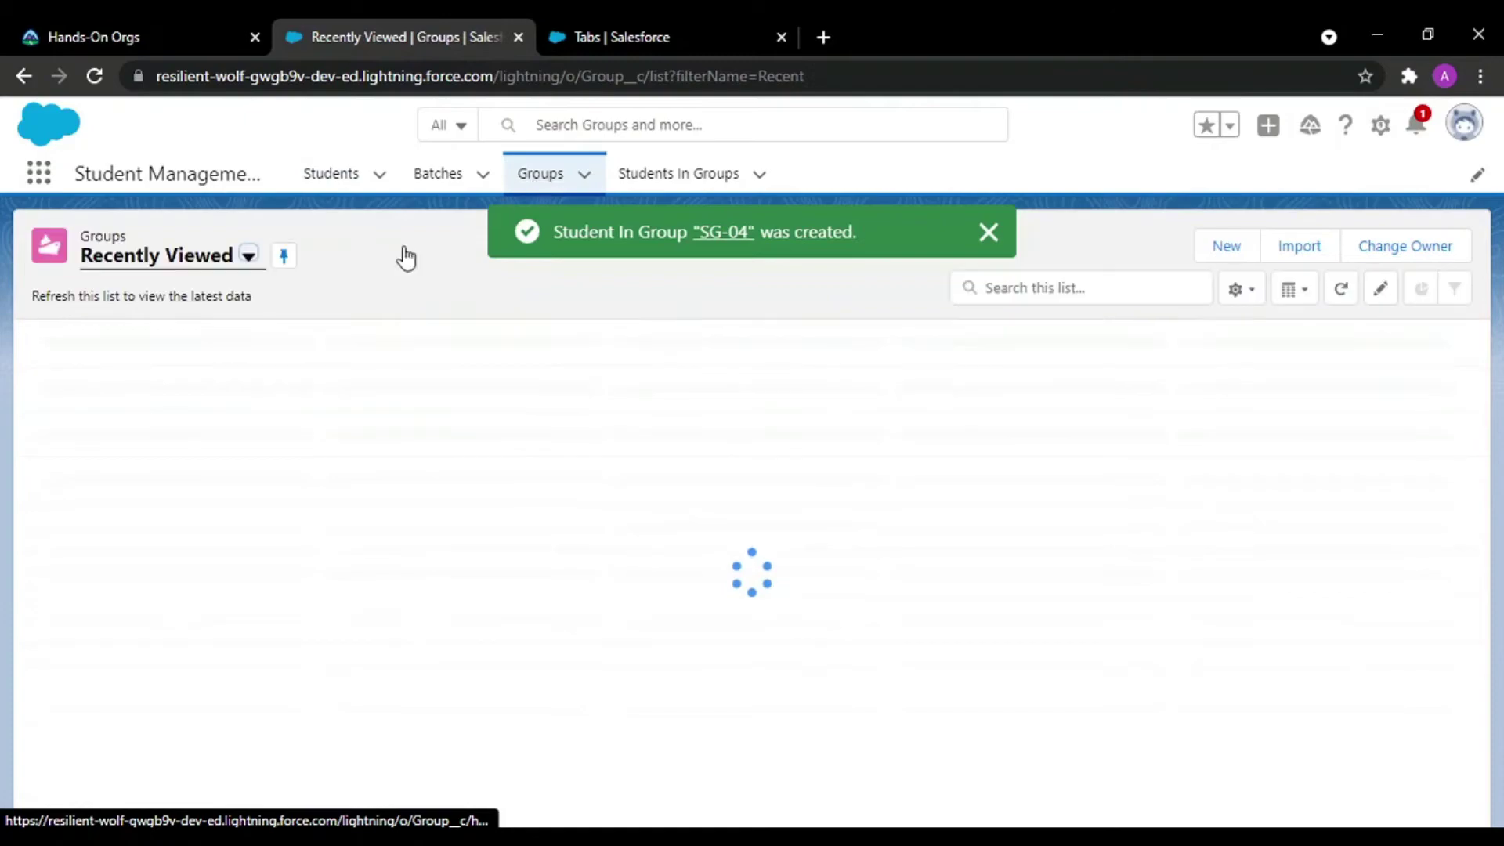
left_click(162, 410)
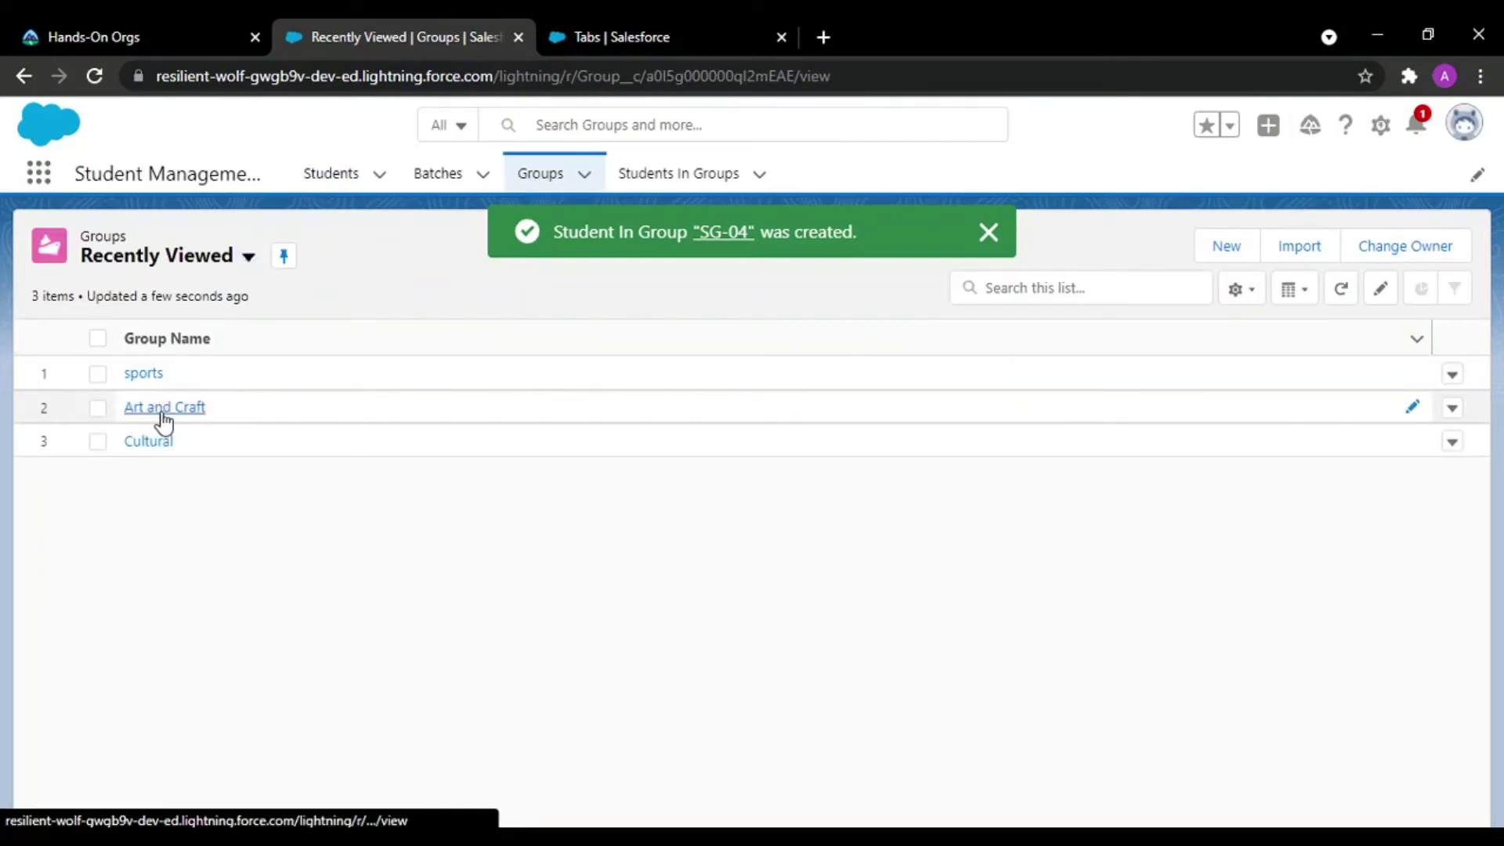
left_click(86, 337)
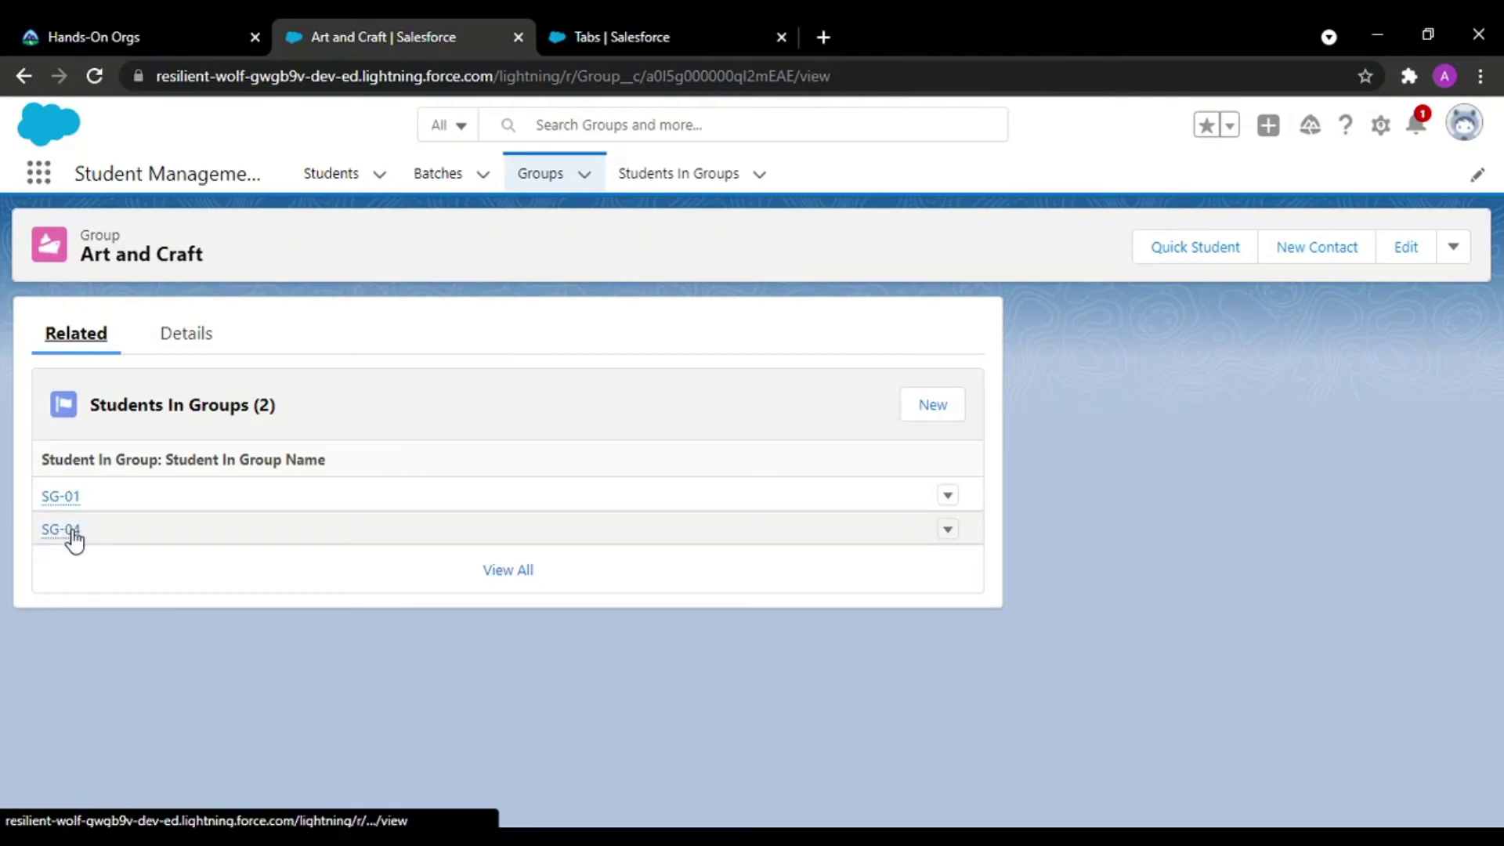
left_click(68, 495)
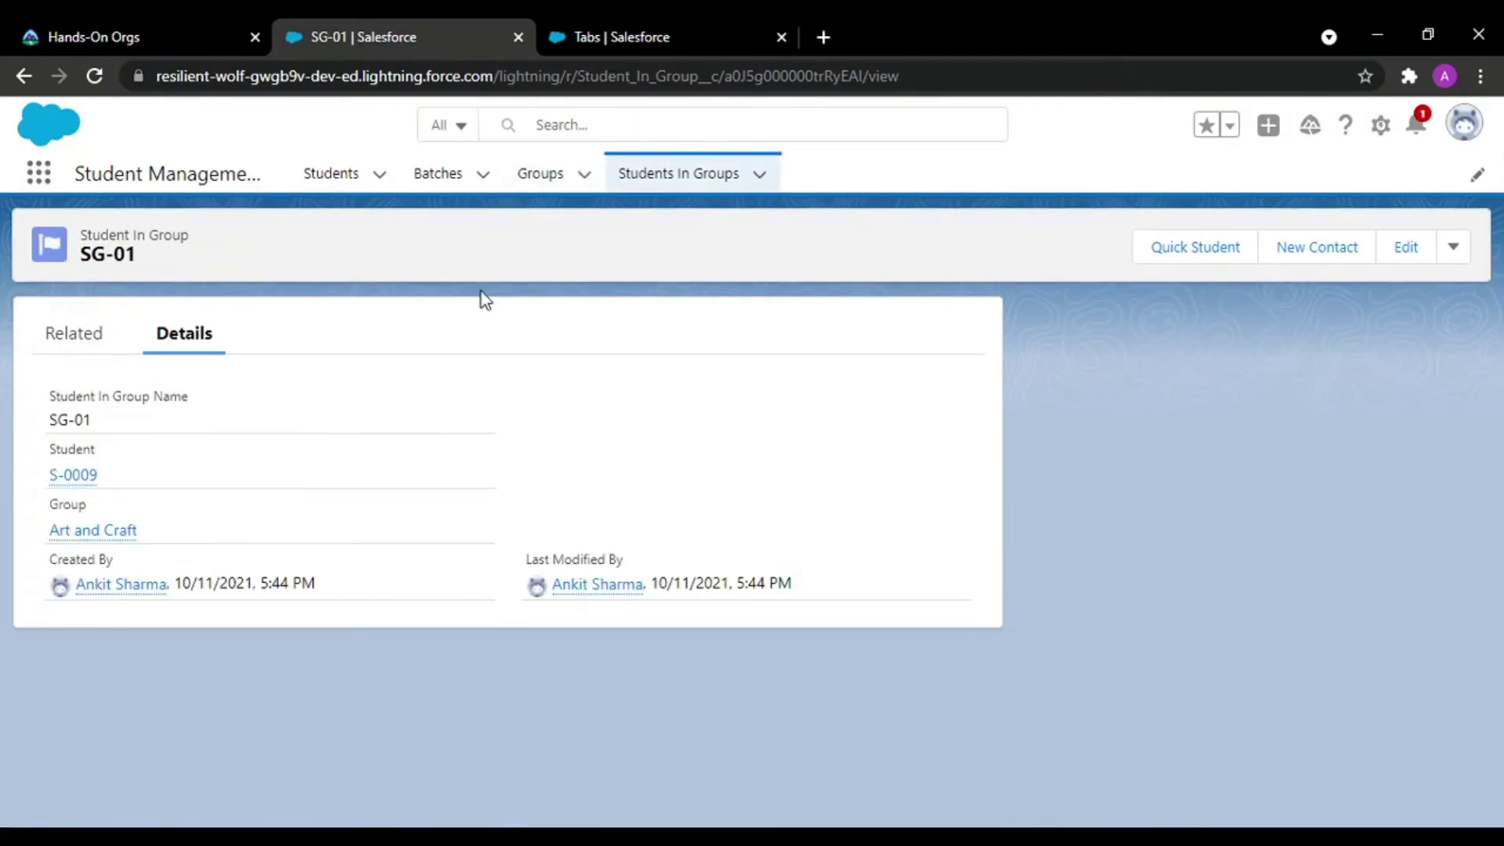
mouse_move(79, 479)
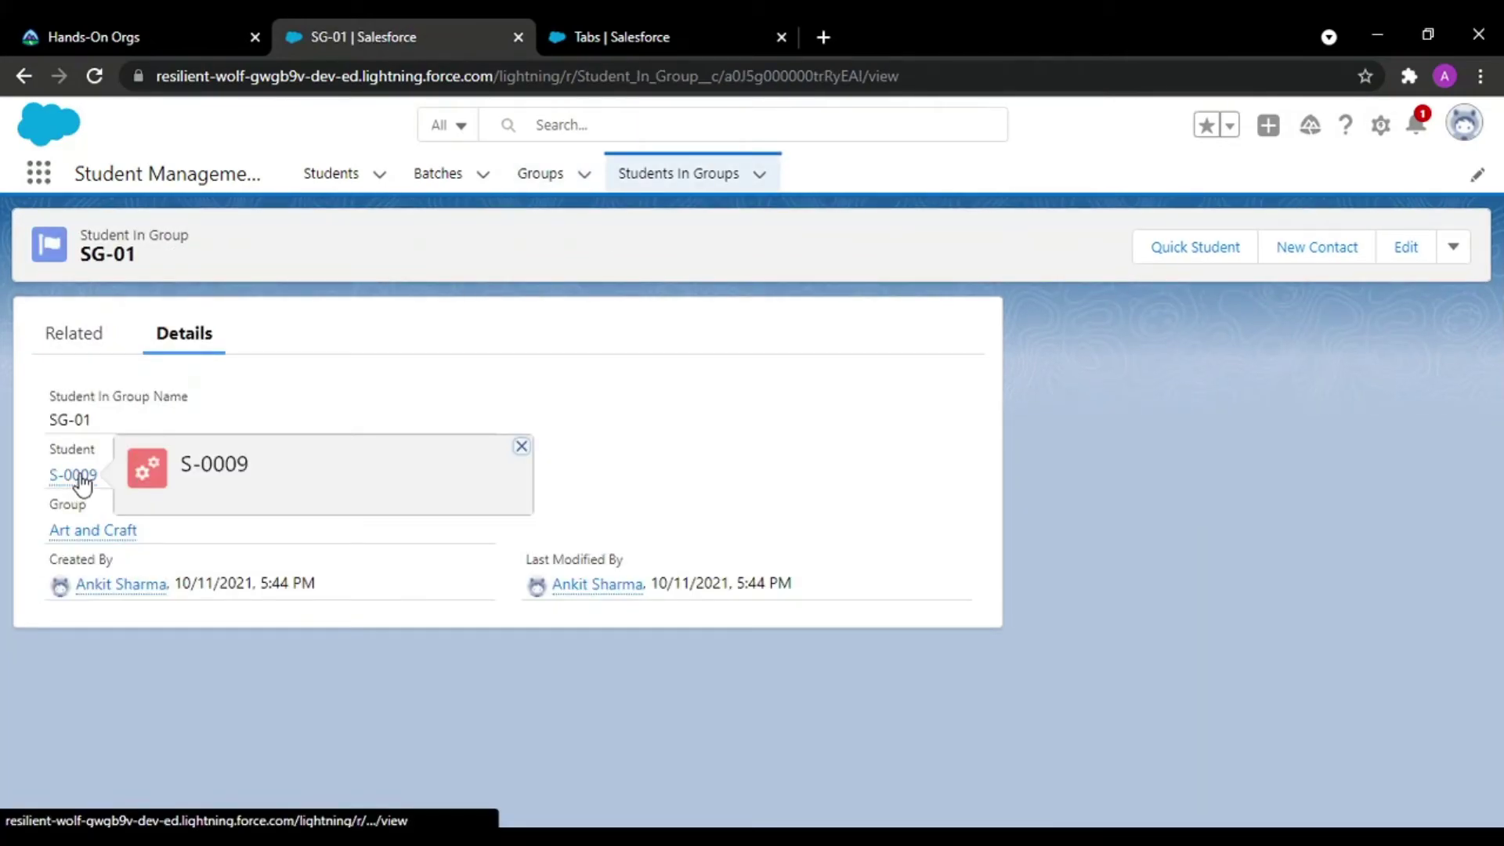
Step: Reopen the Art and Craft group's related records and open SG-04 to check its student and group
left_click(544, 177)
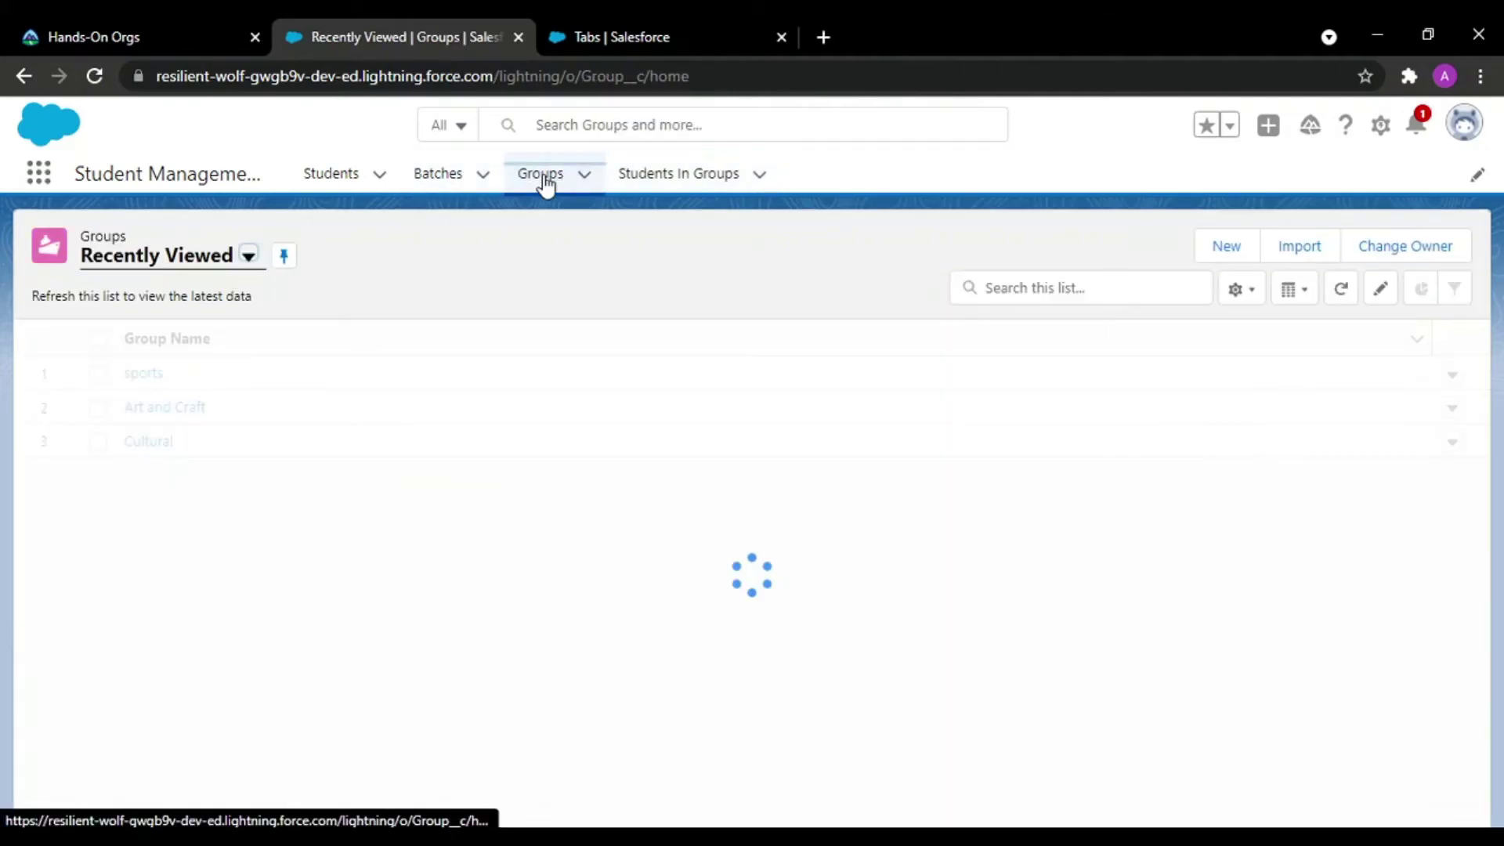
left_click(148, 373)
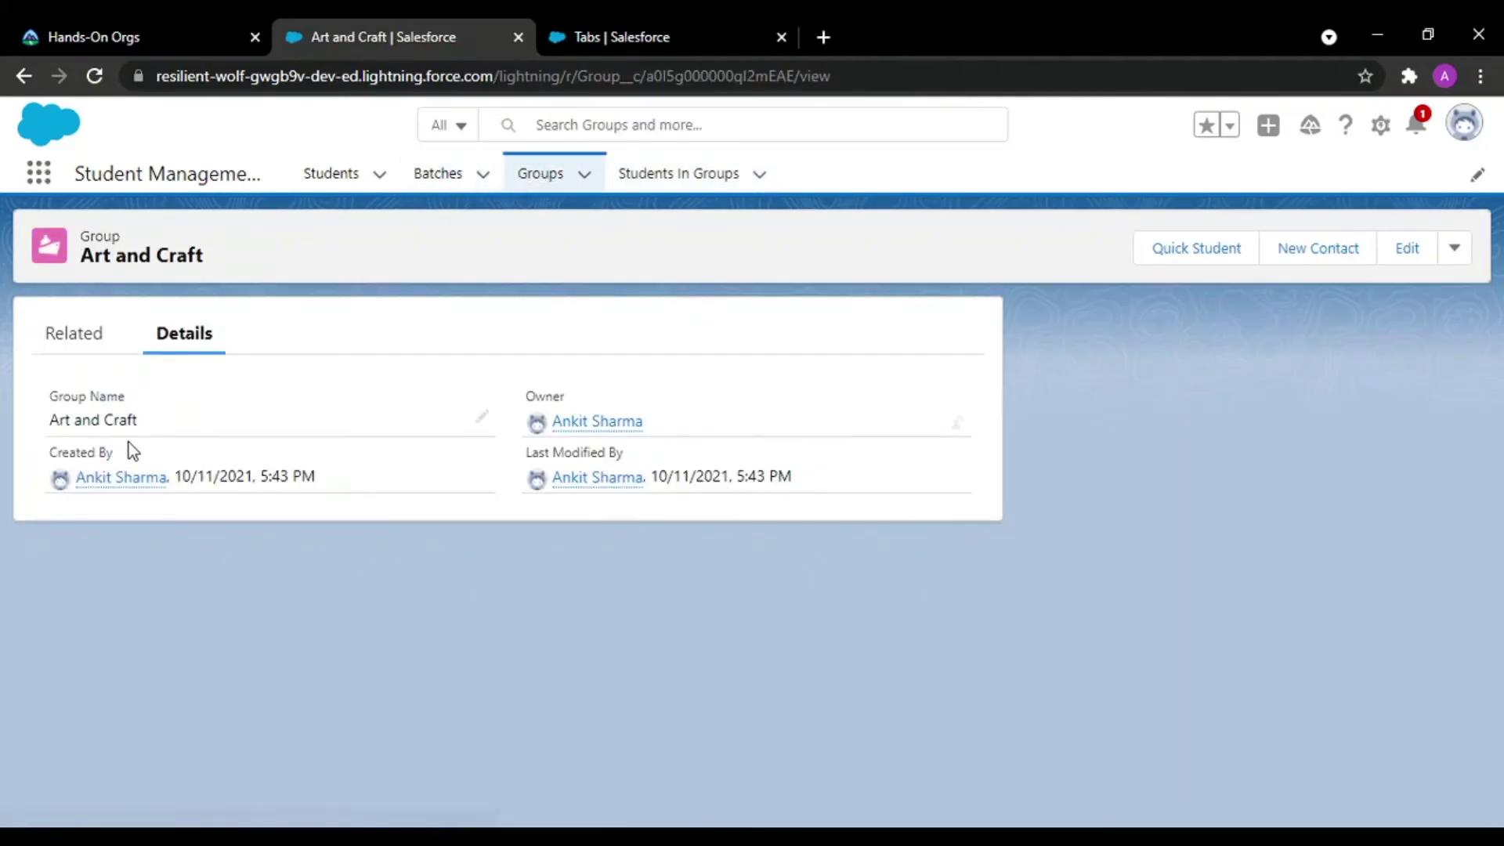
left_click(74, 336)
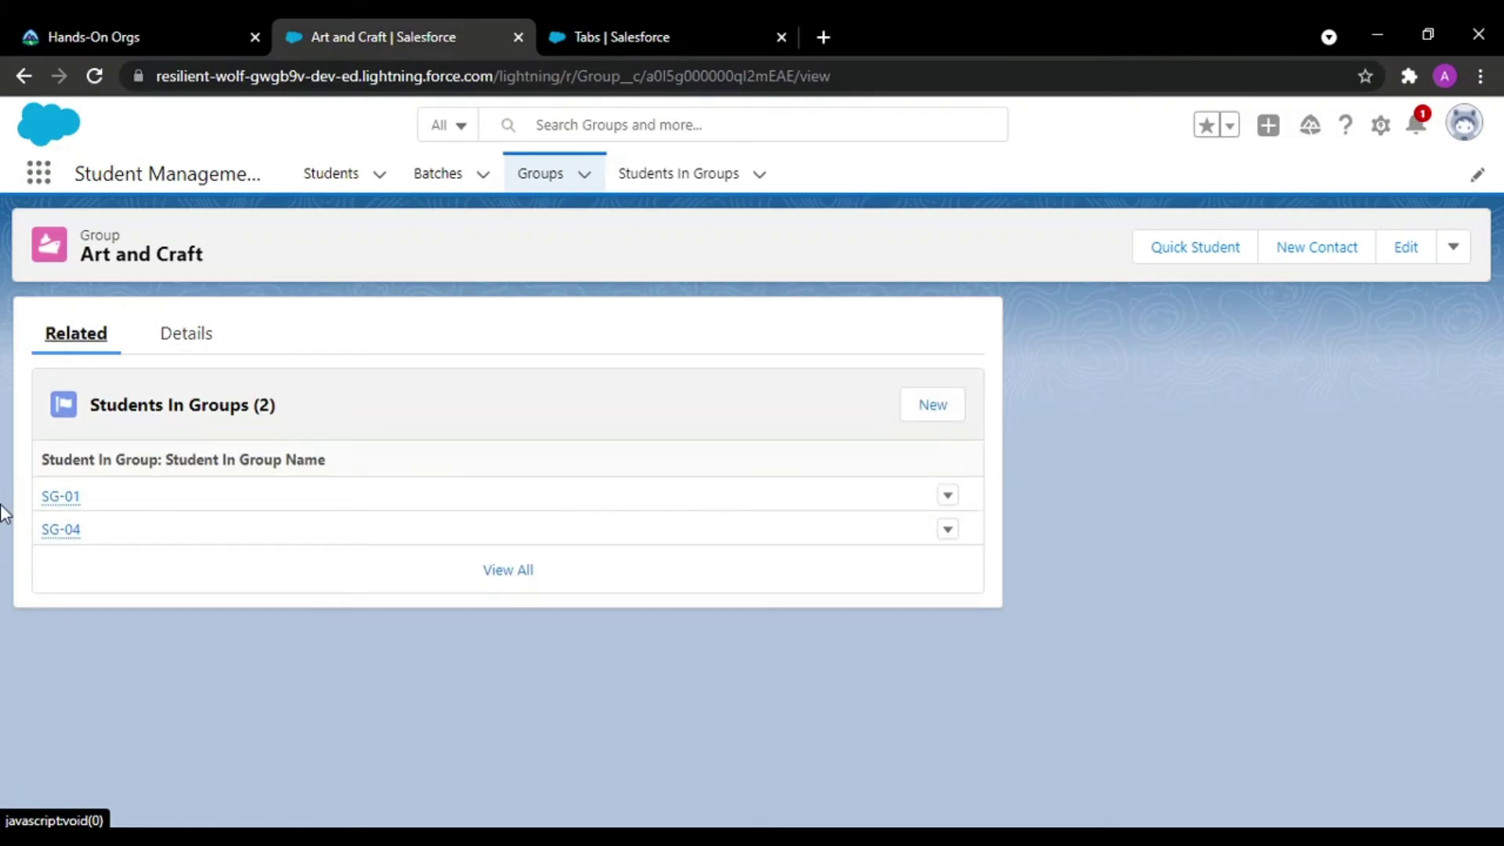
left_click(63, 531)
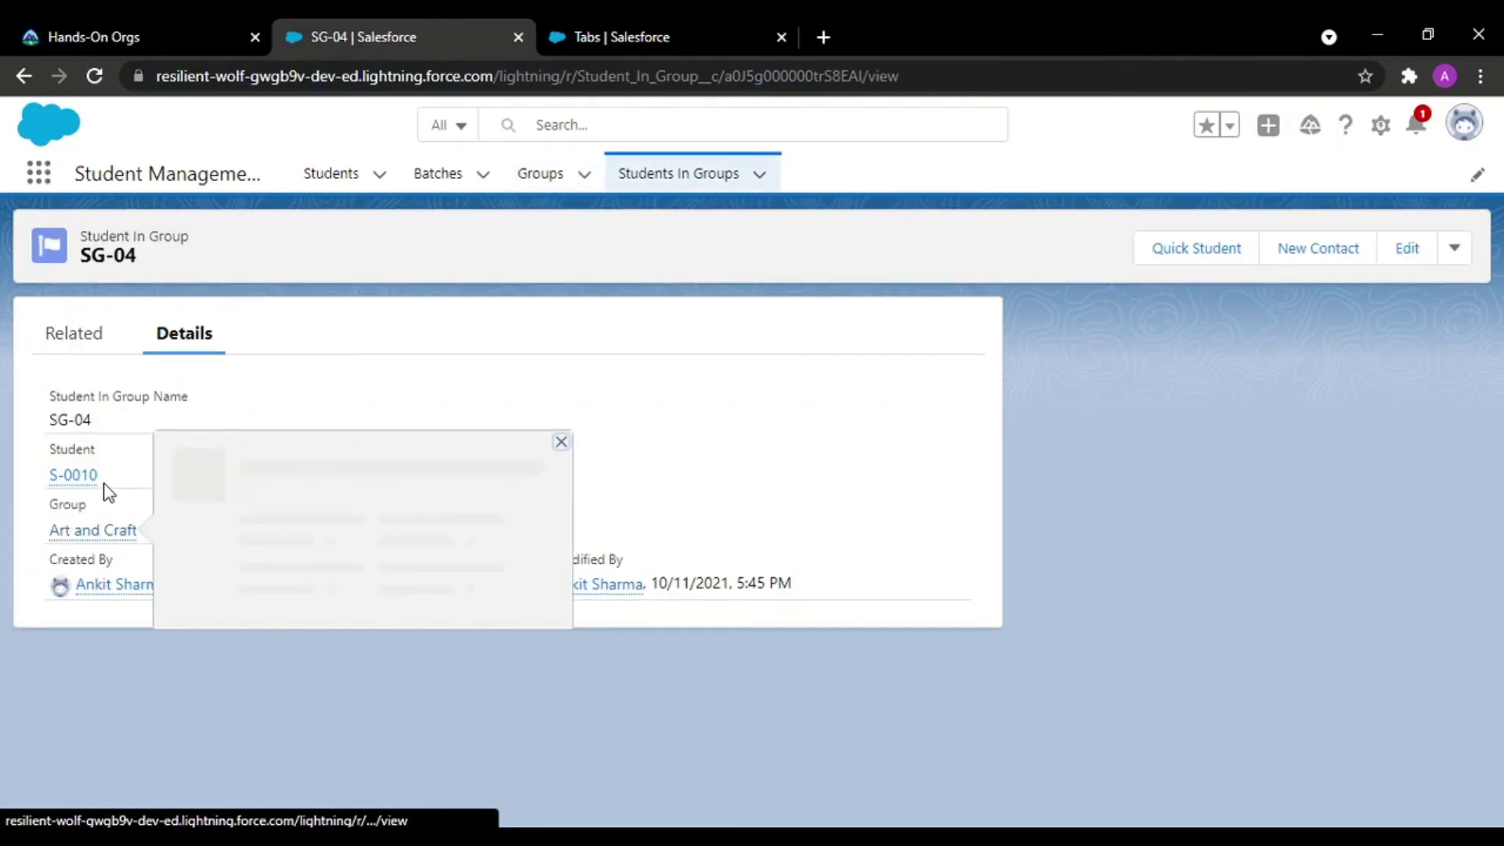
Step: Open SG-01 from the Students In Groups list and examine its student and group fields
left_click(662, 188)
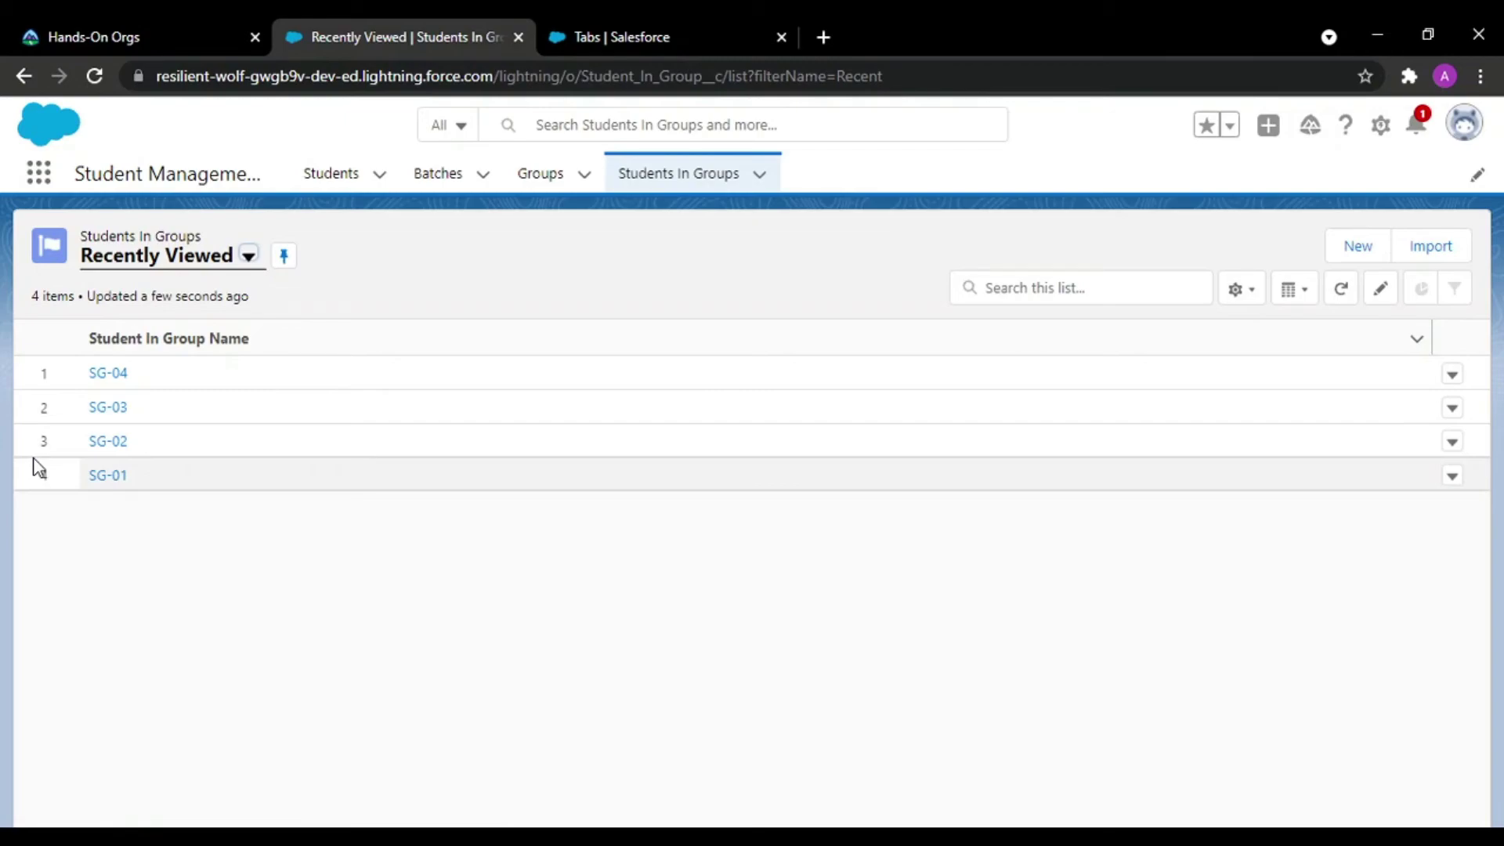
left_click(109, 478)
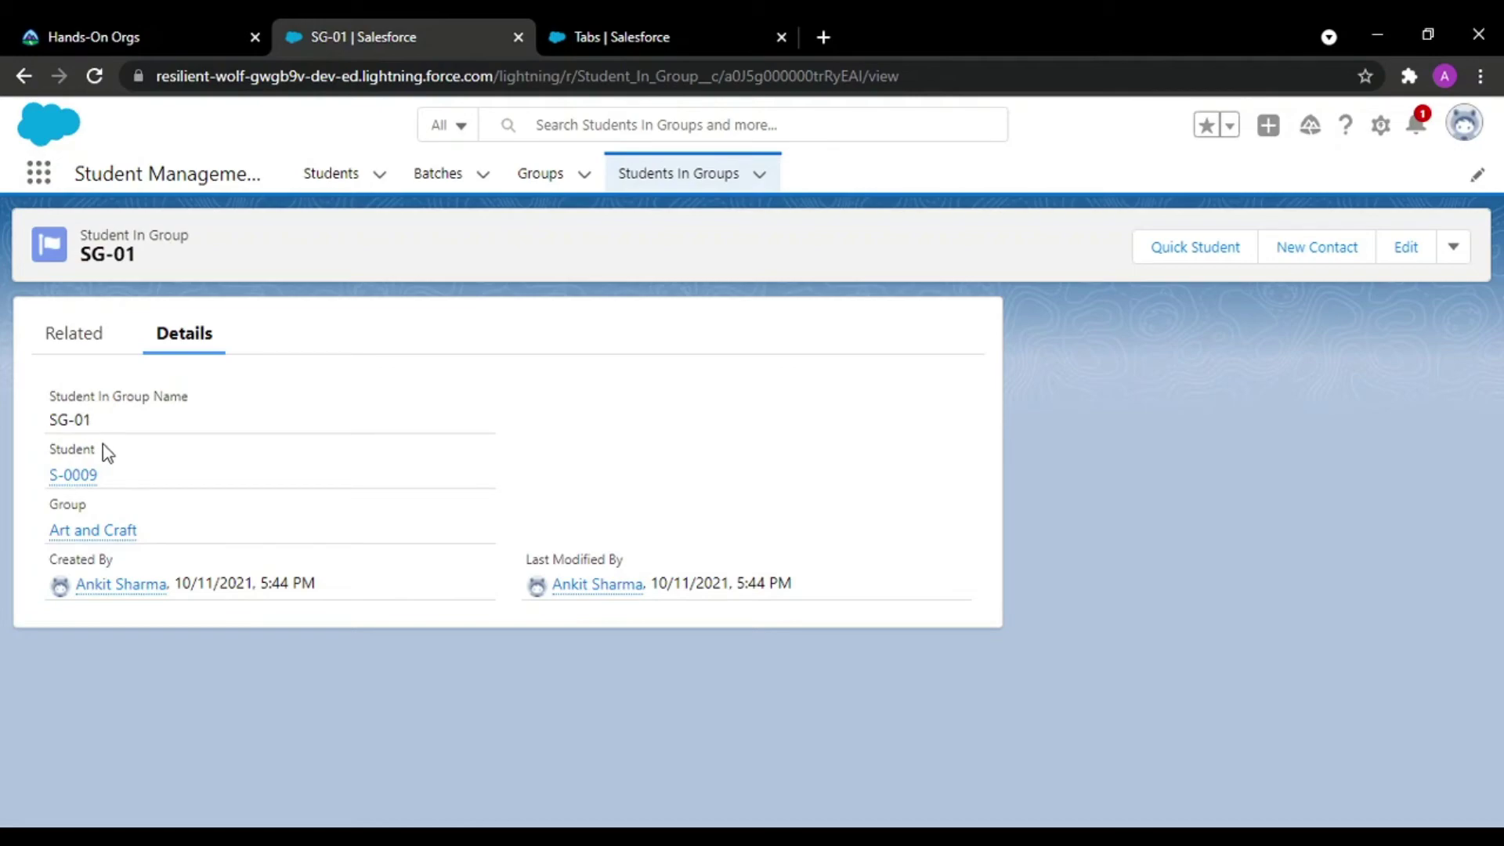
left_click_drag(106, 469, 26, 473)
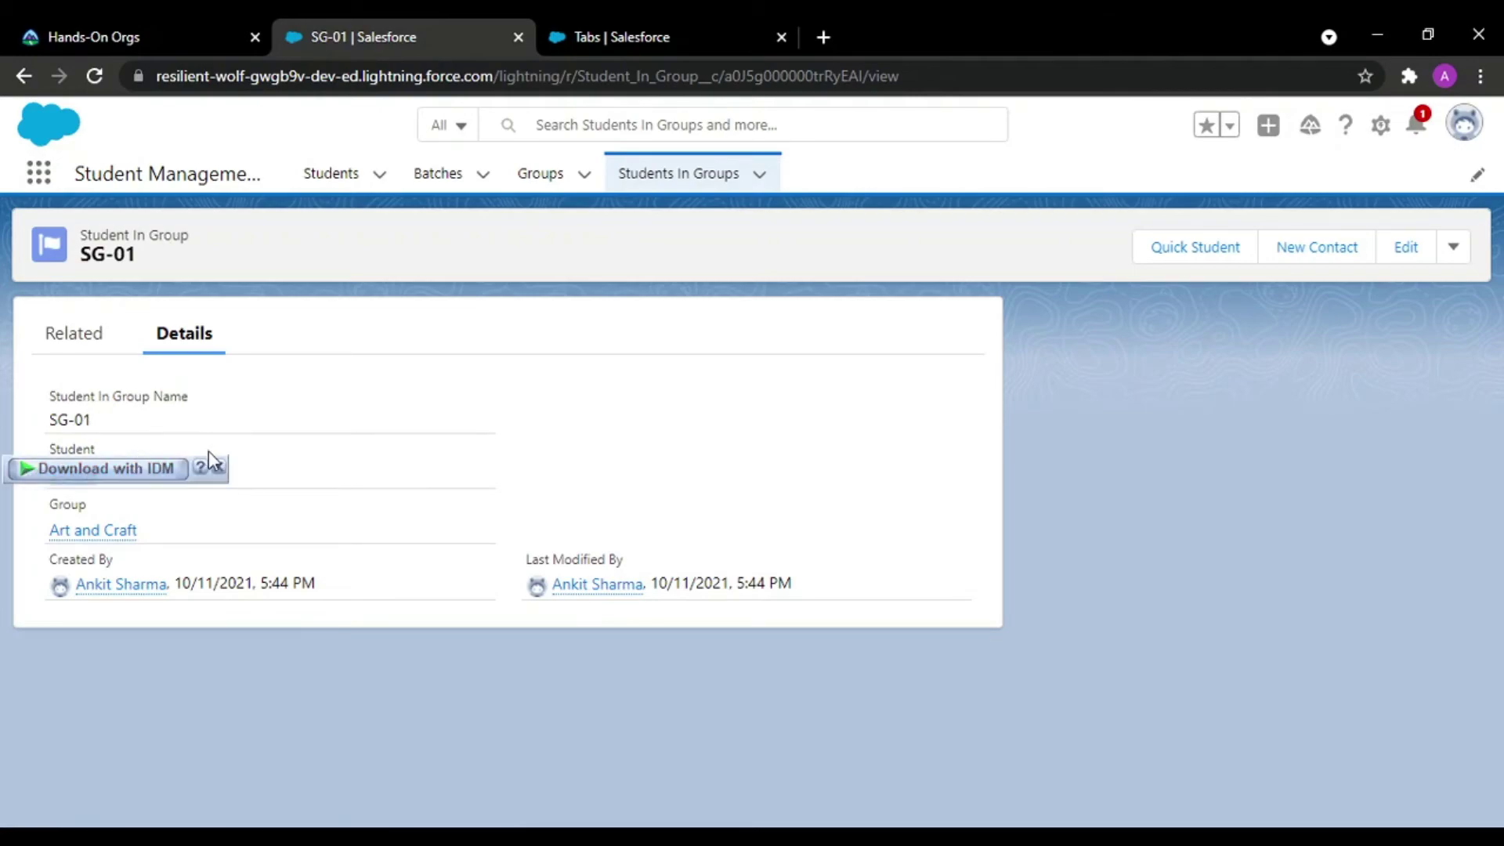
left_click(219, 467)
left_click(237, 469)
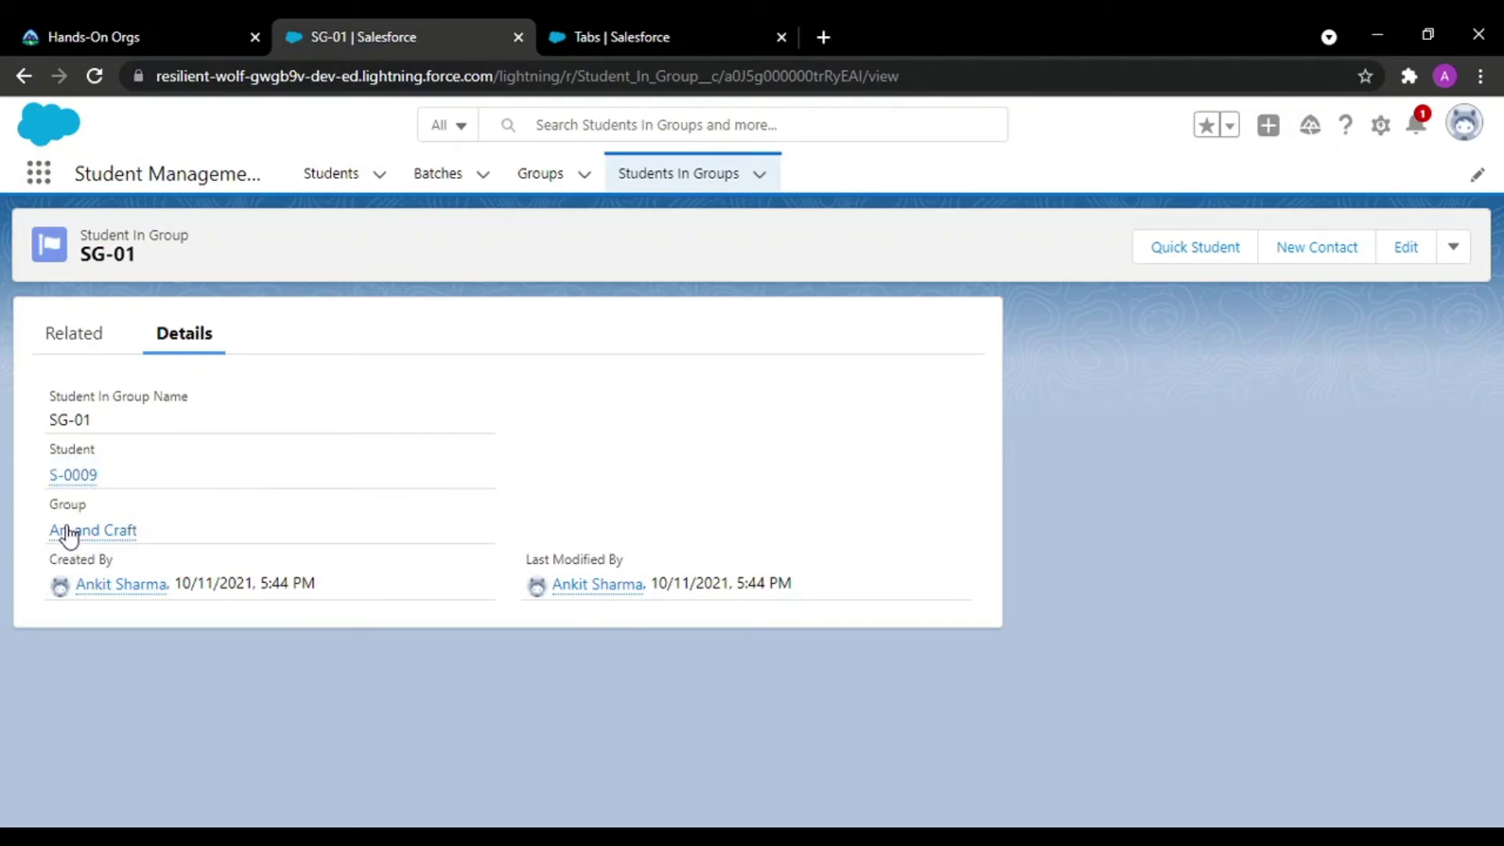
mouse_move(67, 528)
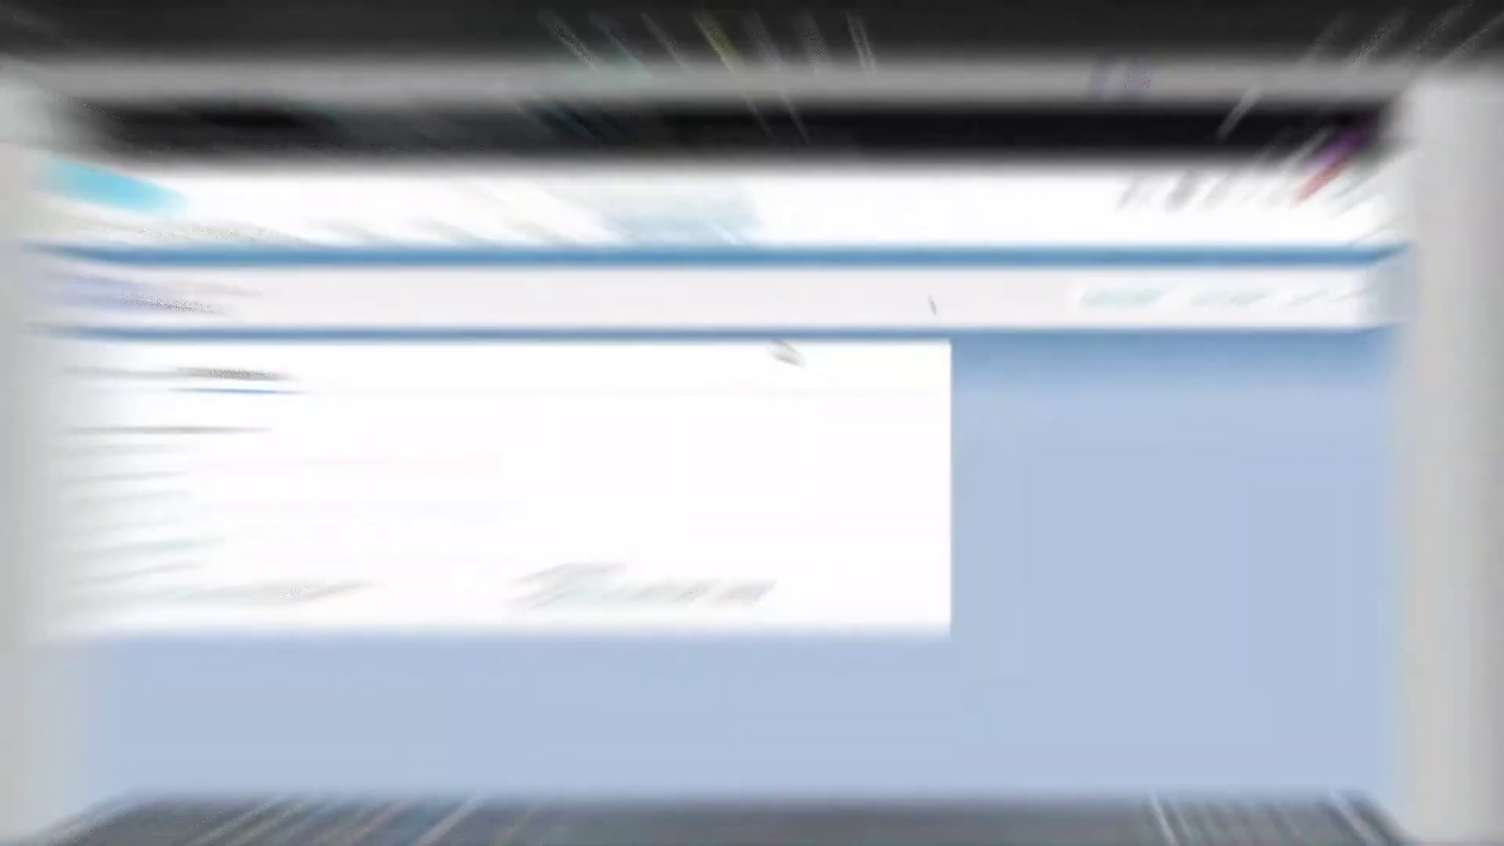
Step: On a screenshot of the SG-01 record in Snip & Sketch, draw a three-column table with a header row beside the record's details
mouse_move(797, 348)
left_mouse_down()
mouse_move(802, 610)
mouse_move(1119, 585)
left_mouse_up()
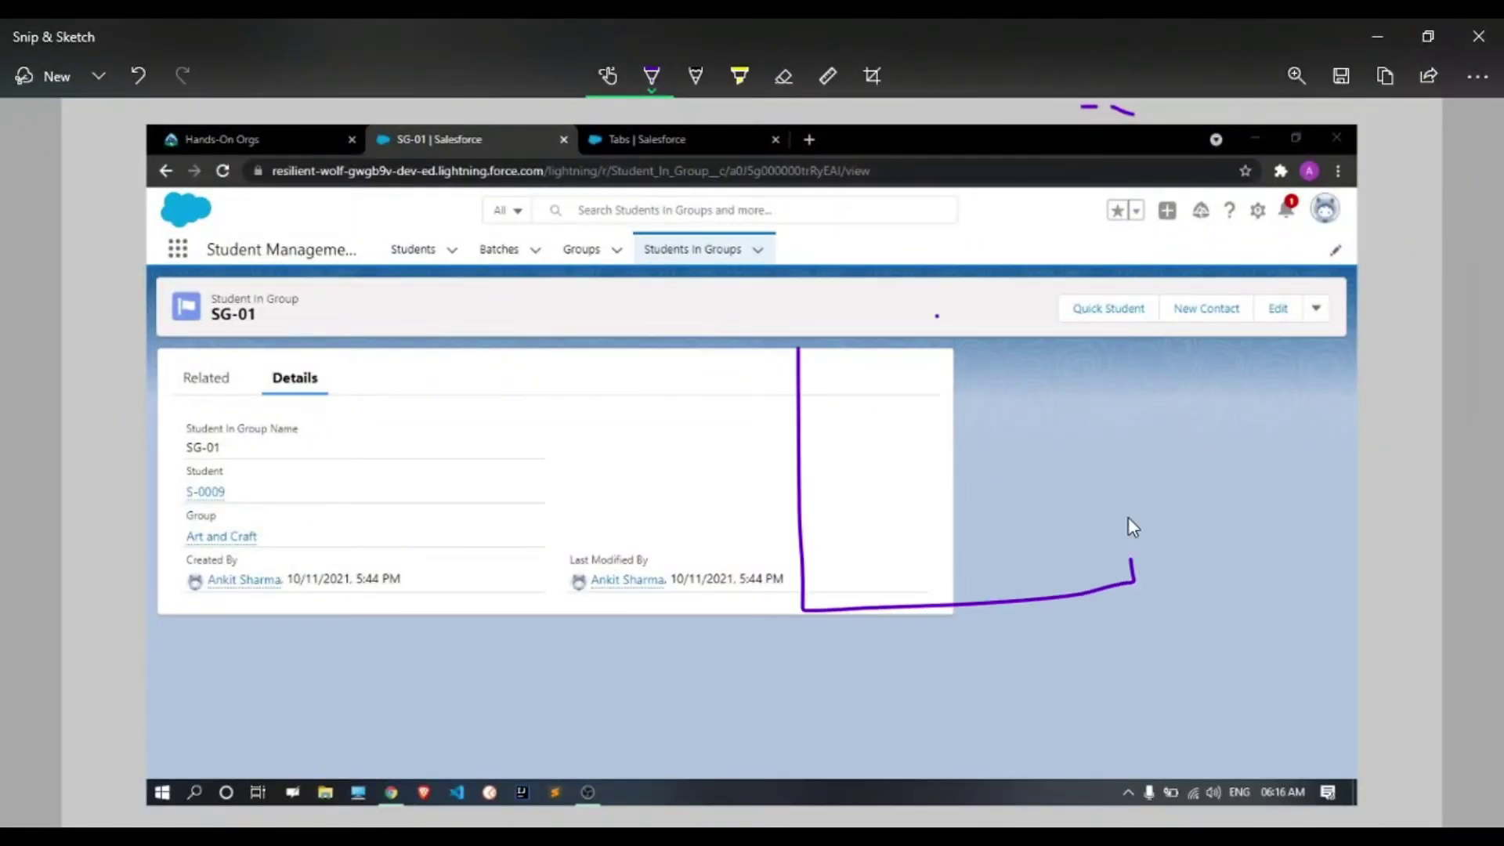
left_click_drag(1127, 518, 1118, 363)
left_click_drag(806, 374, 952, 373)
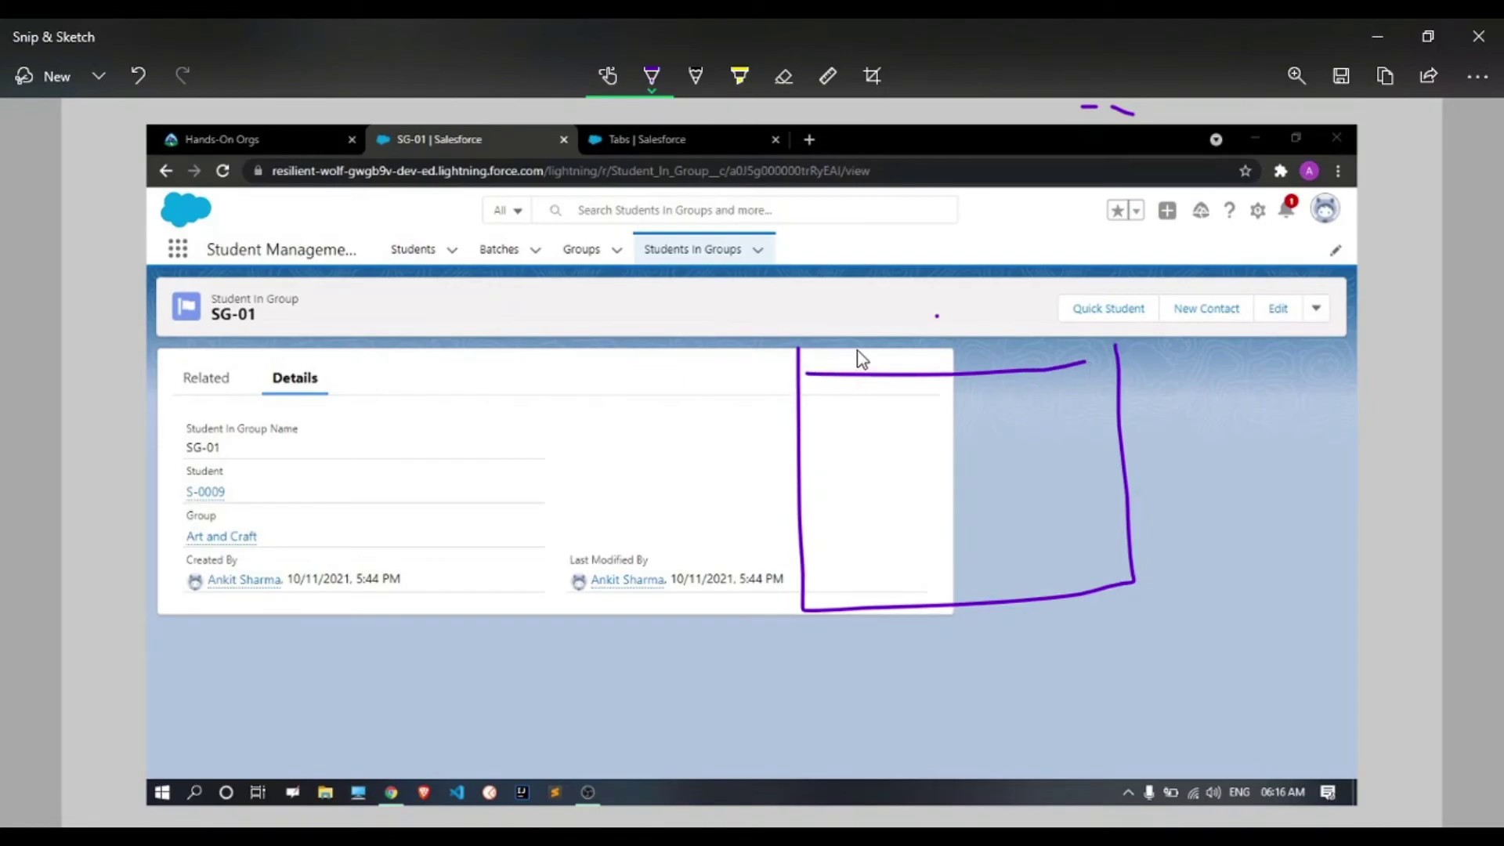
left_click_drag(863, 344, 874, 498)
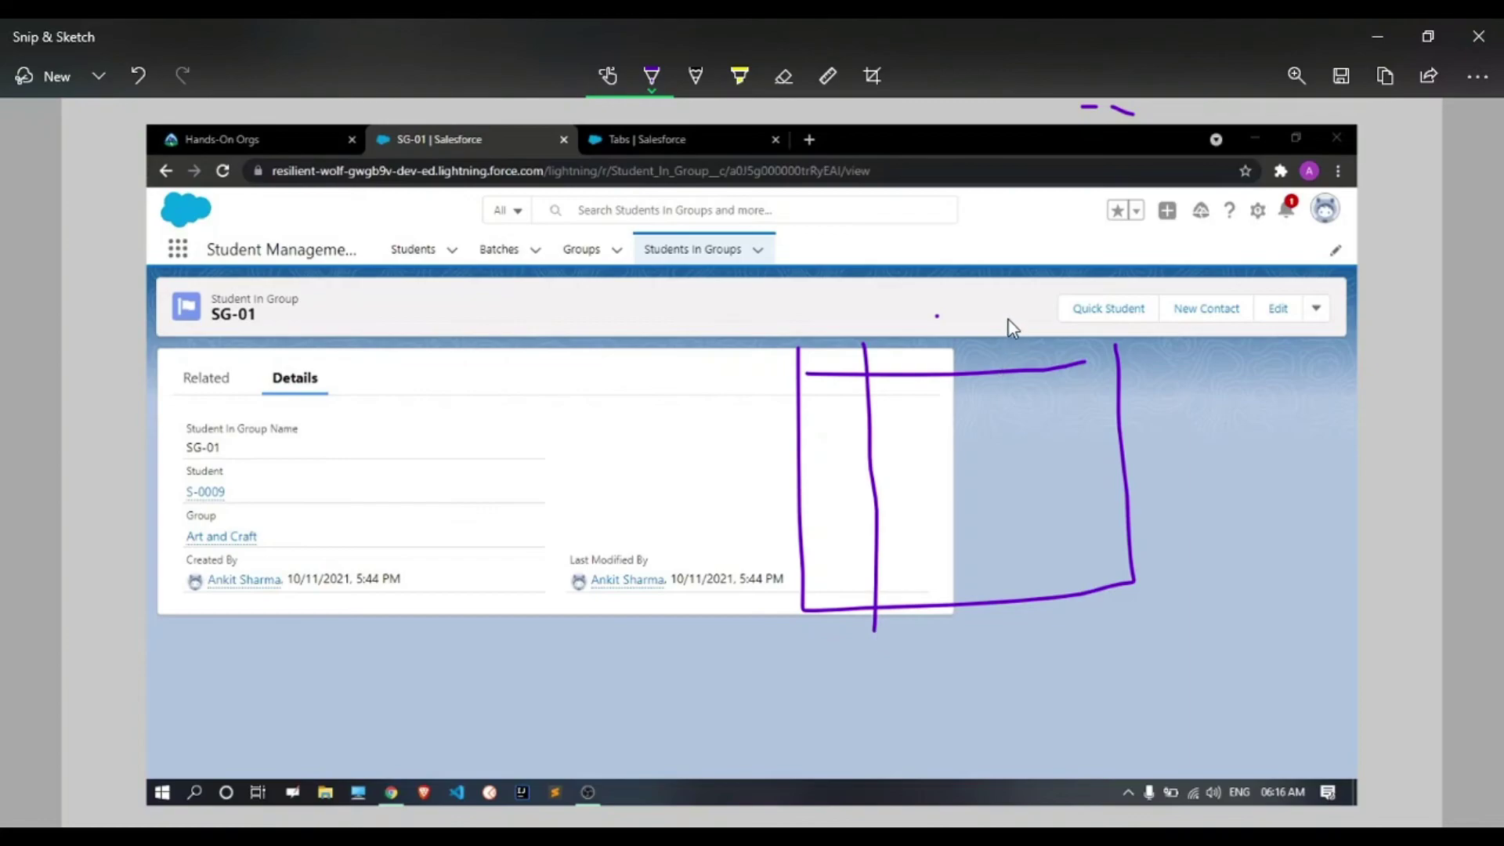
left_click_drag(986, 327, 1027, 562)
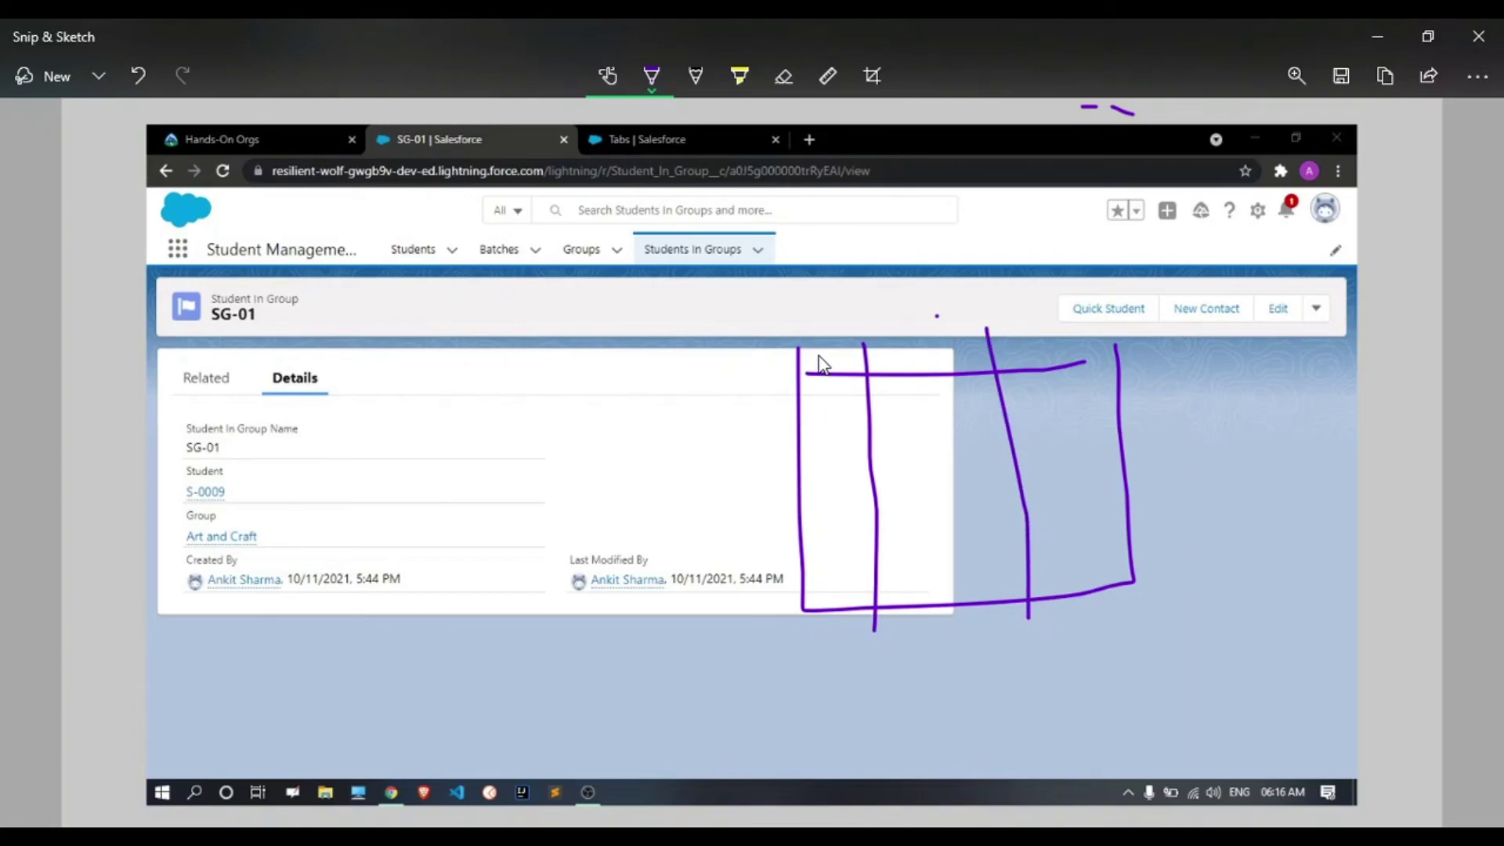
Step: Draw arrows from the SG-01 name, student and group fields to the three table columns, and mark dashes in the first row
mouse_move(227, 416)
left_mouse_down()
mouse_move(345, 302)
mouse_move(684, 281)
left_mouse_up()
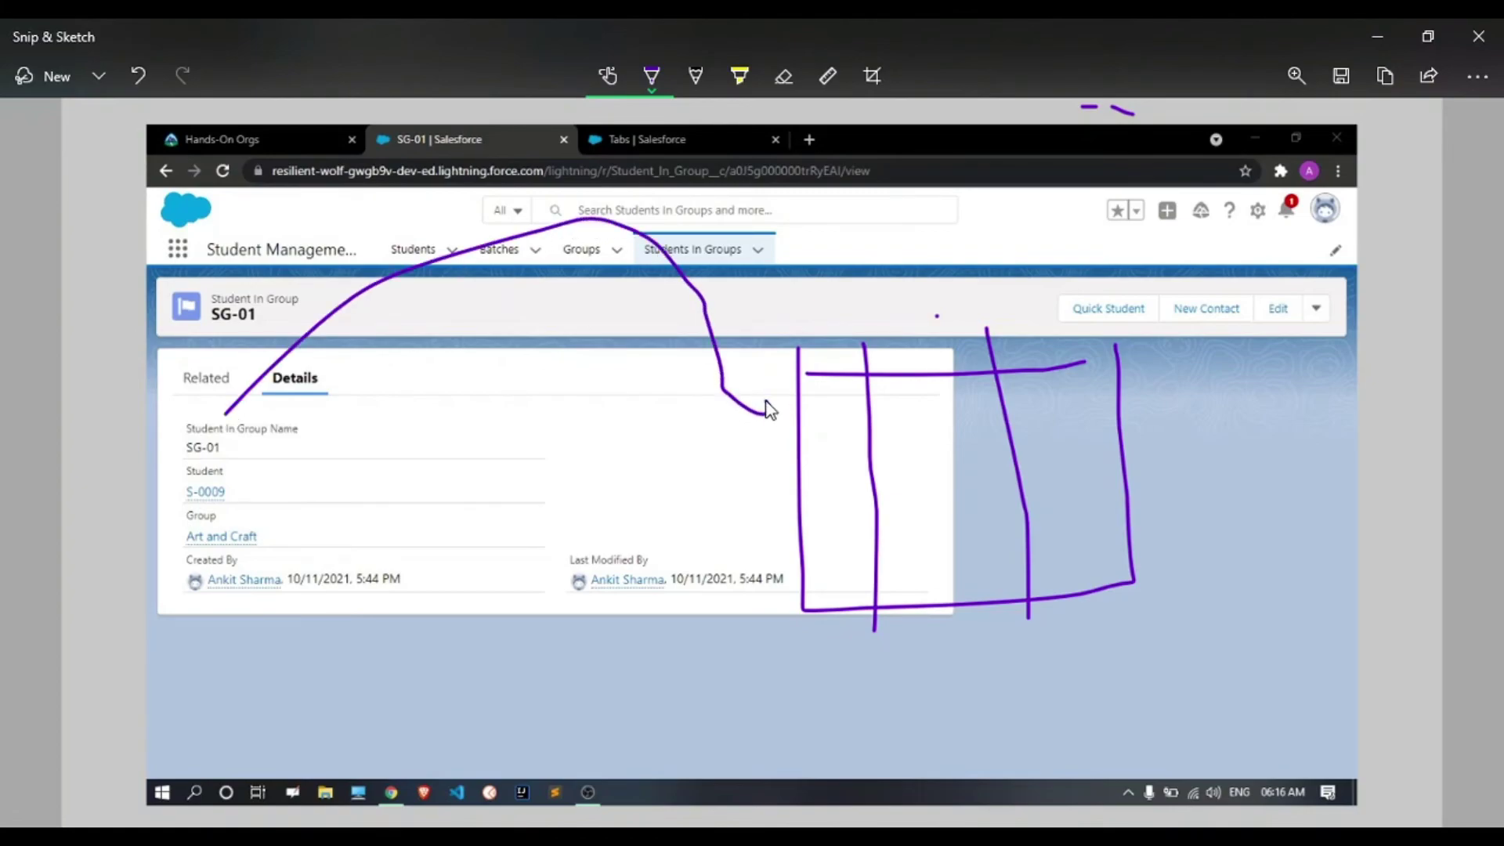
mouse_move(256, 477)
left_mouse_down()
mouse_move(456, 337)
mouse_move(875, 277)
left_mouse_up()
left_click_drag(868, 343, 895, 339)
mouse_move(393, 528)
left_mouse_down()
mouse_move(1157, 157)
mouse_move(1081, 396)
left_mouse_up()
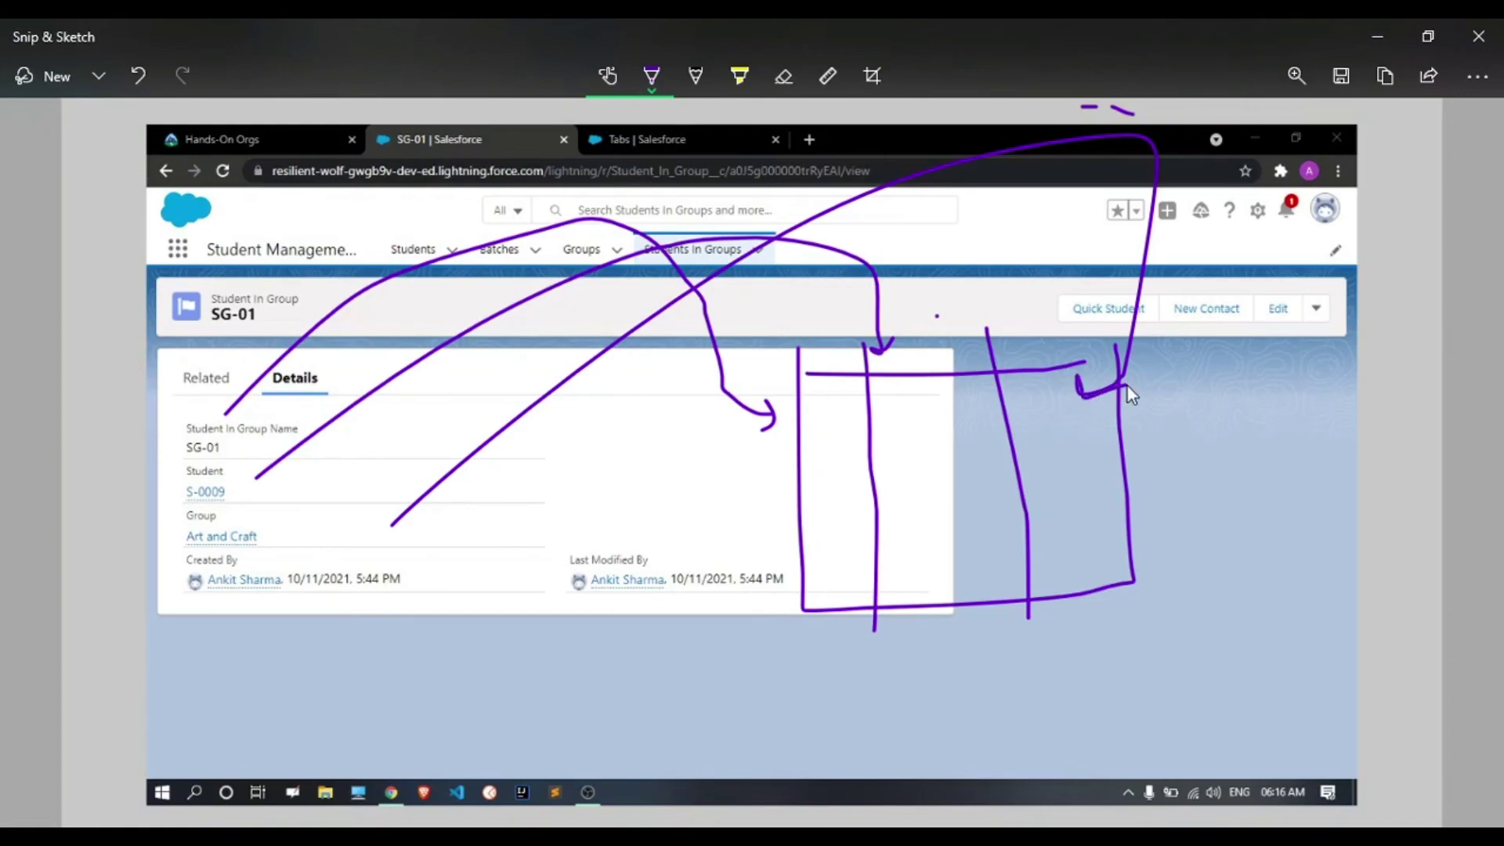
left_click_drag(923, 419, 1040, 405)
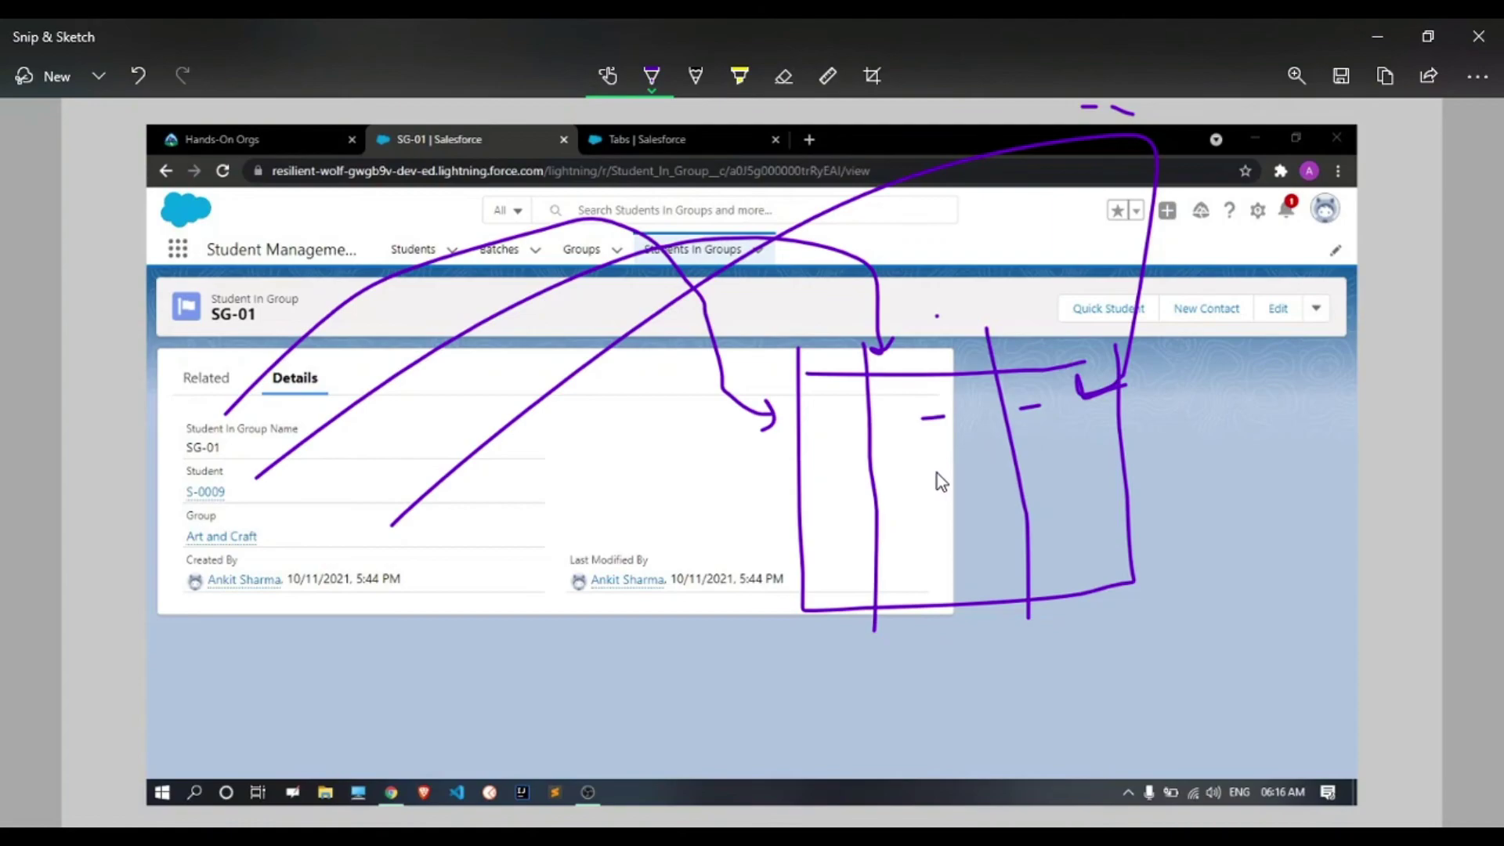